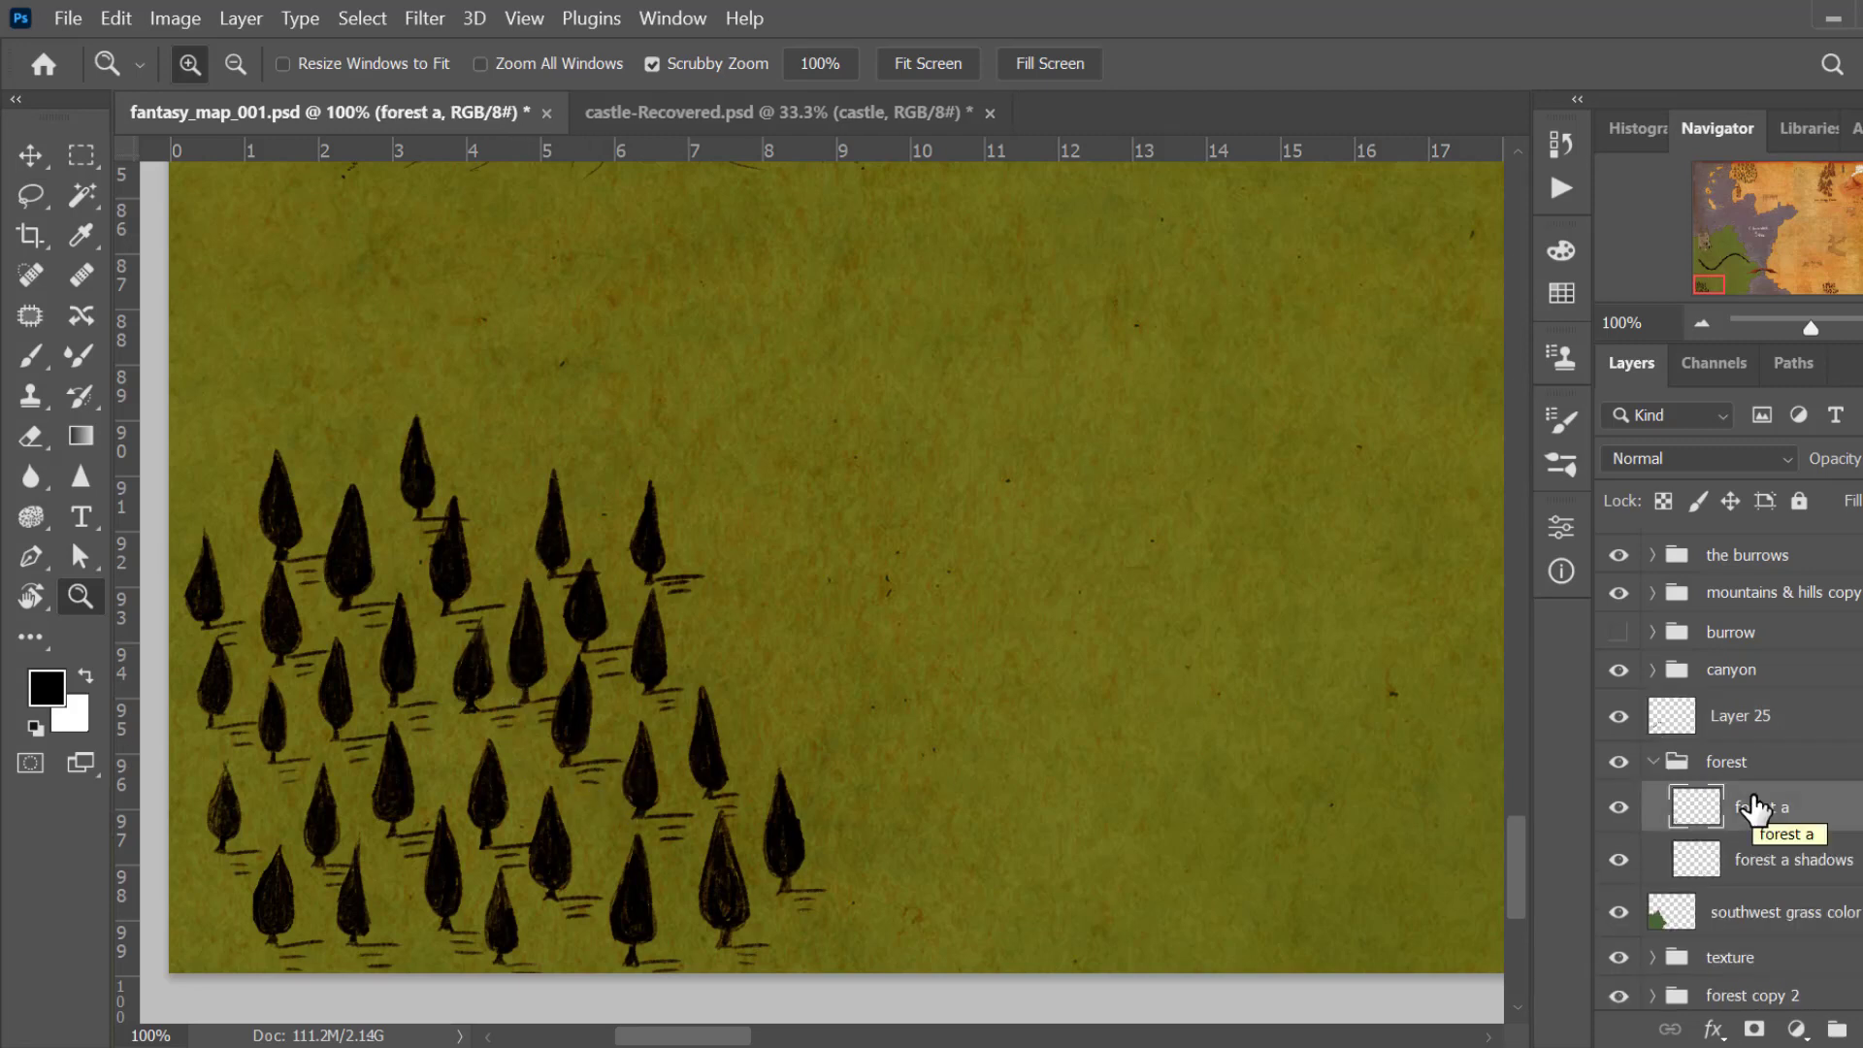
# Step: Alt-drag a copy of the forest up and to the right with the Move tool
pyautogui.press('v')
pyautogui.moveTo(715, 769); pyautogui.dragTo(1303, 652)
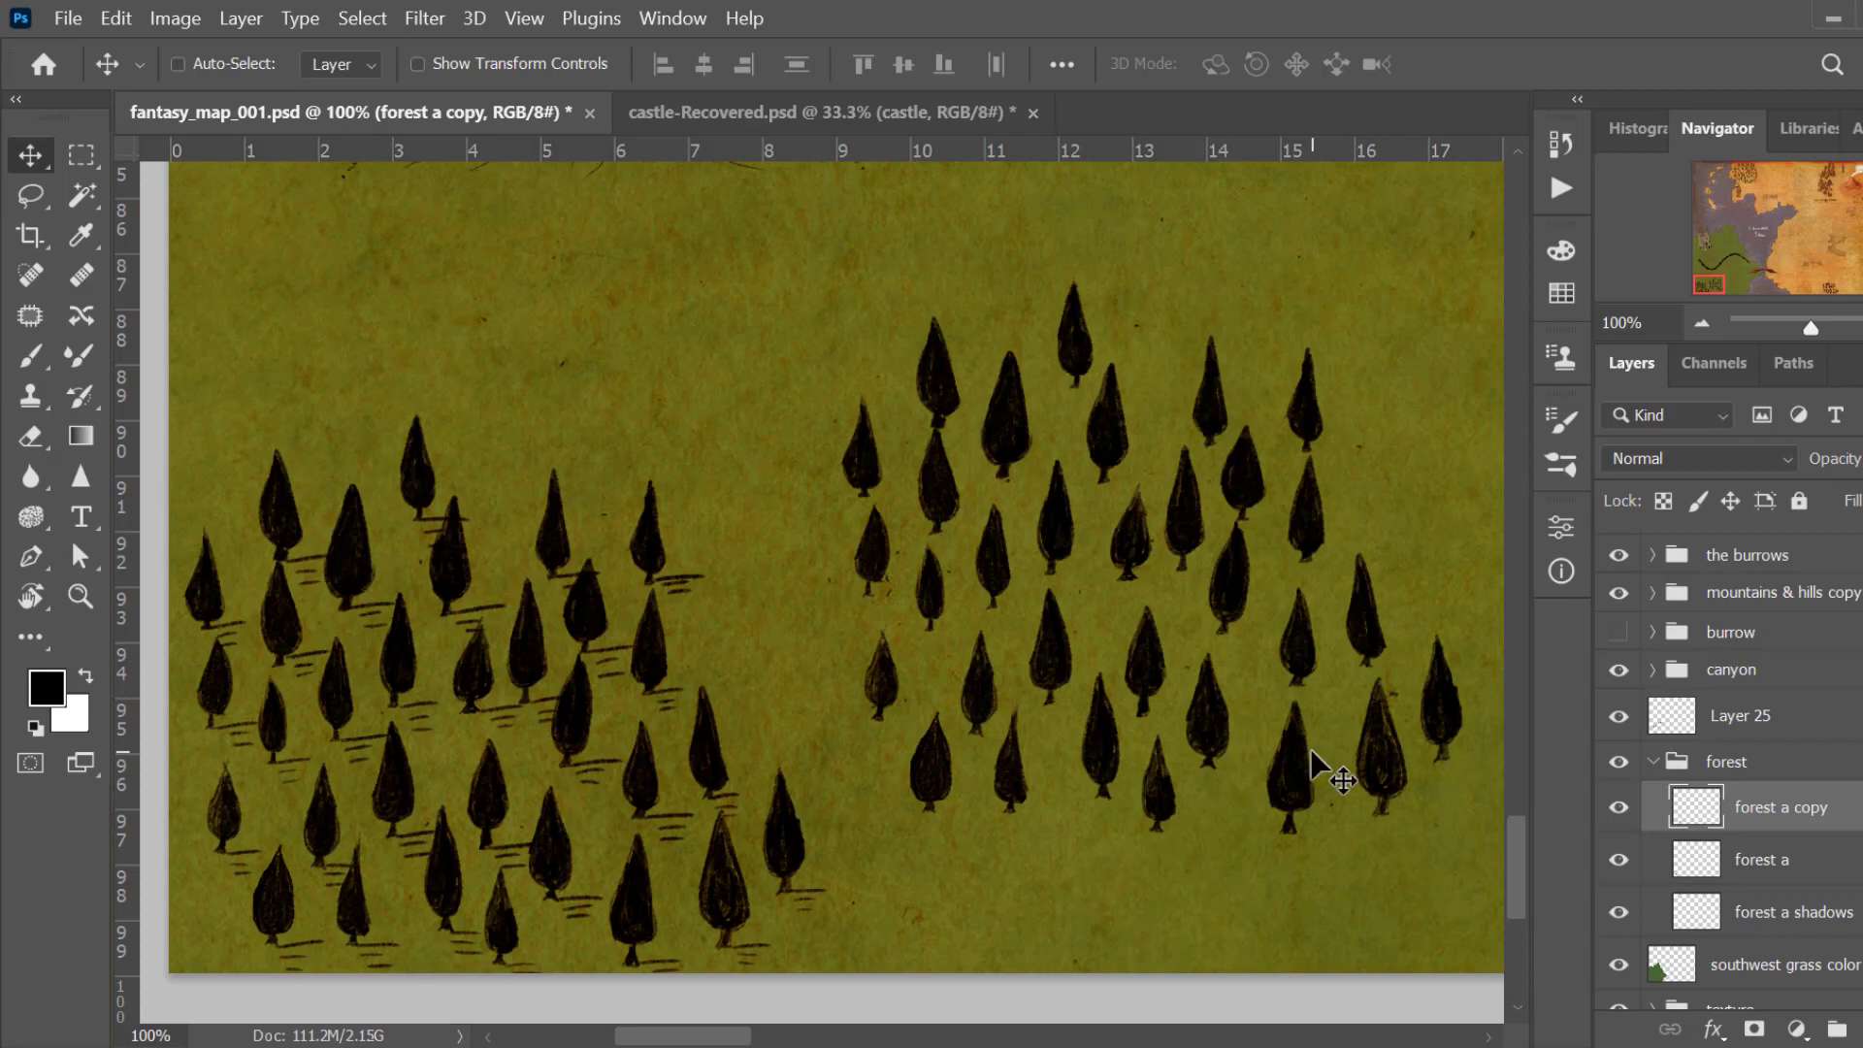
pyautogui.hscroll(2, 1312, 755)
# Step: Start a Puppet Warp on the copied forest and move one pinned tree up and right
pyautogui.hotkey('alt', 'e')
pyautogui.press('w')
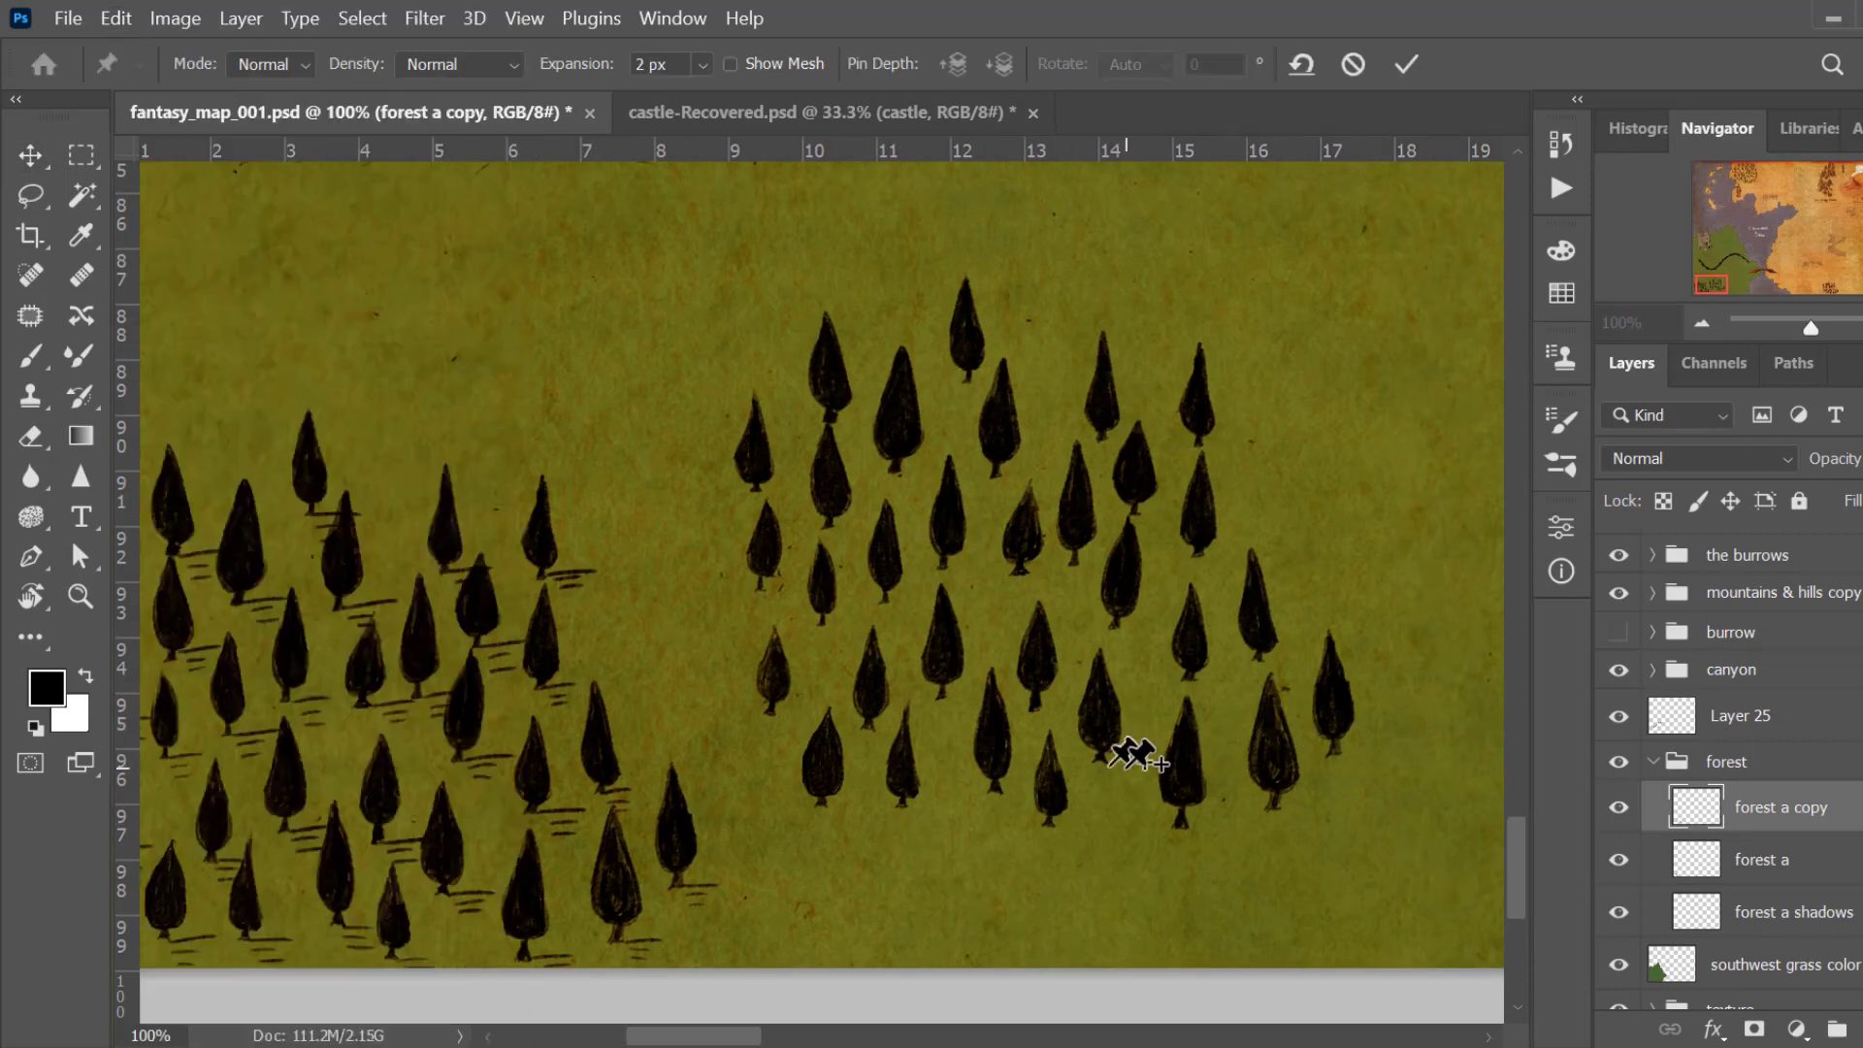
pyautogui.click(1273, 735)
pyautogui.moveTo(1273, 734); pyautogui.dragTo(1369, 497)
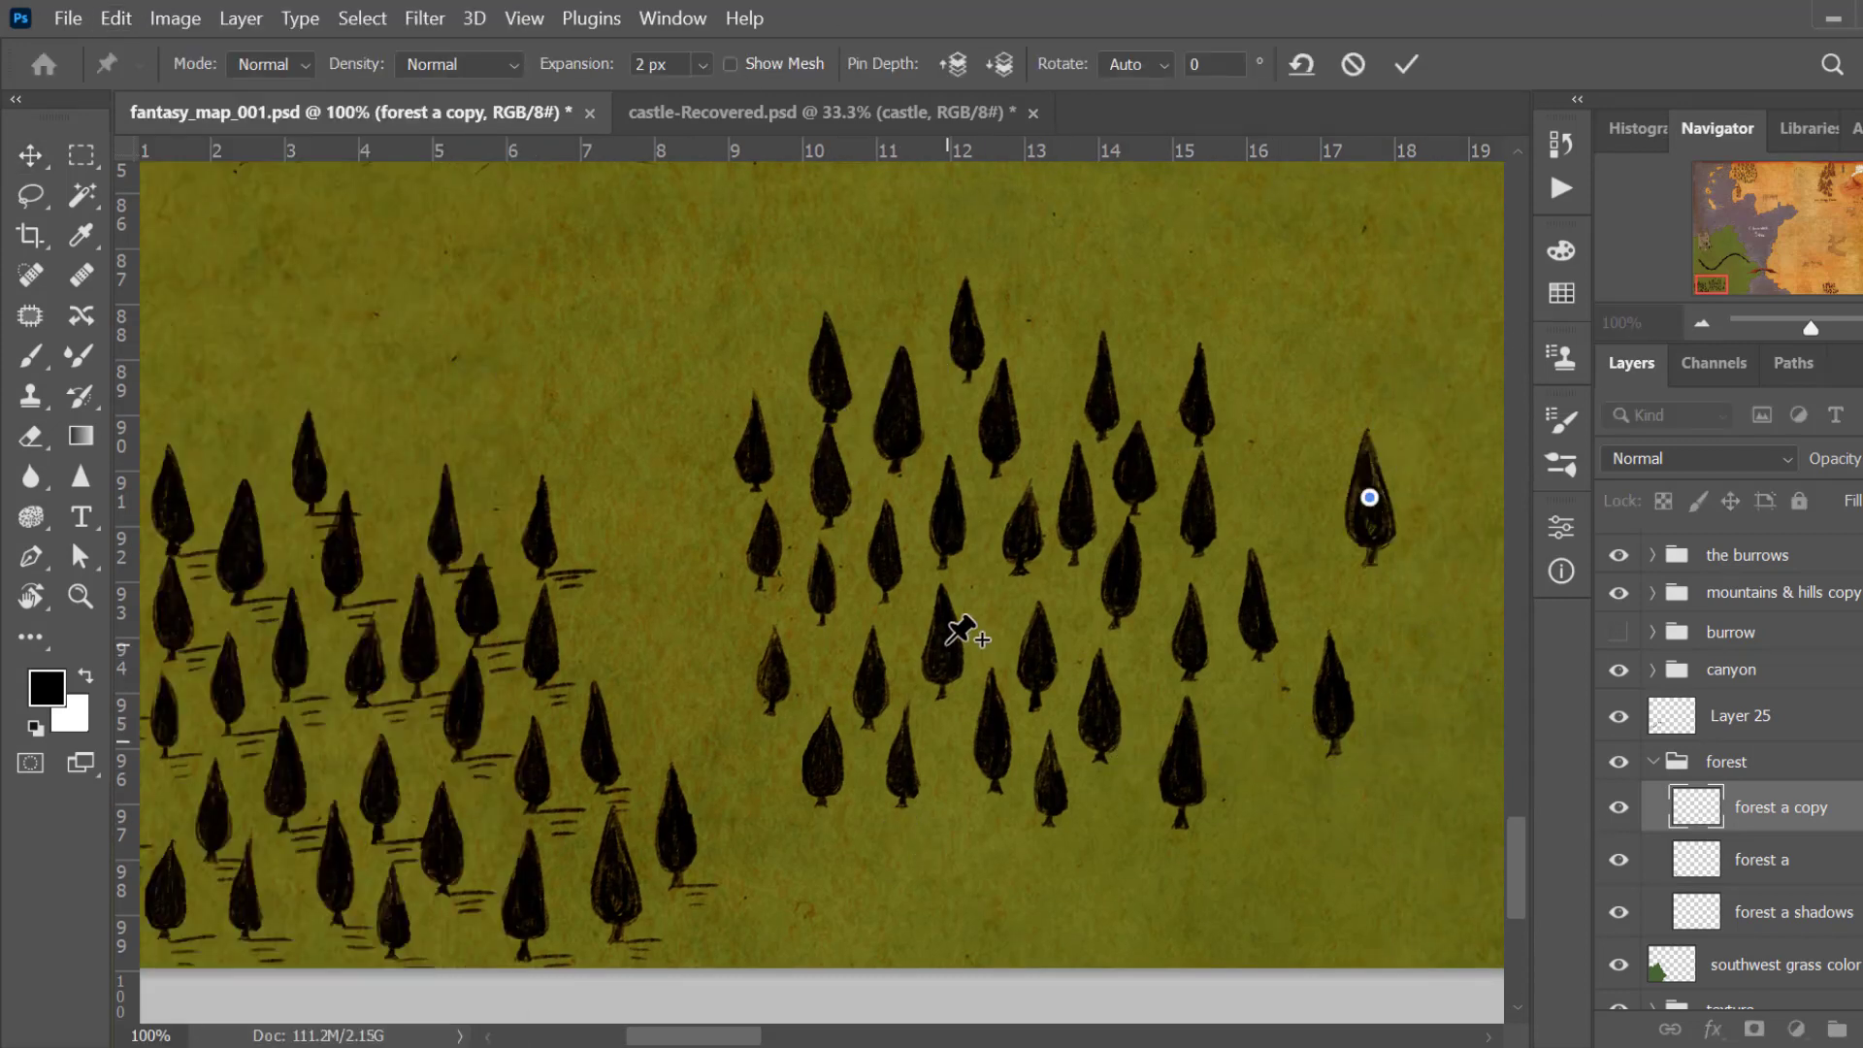
# Step: Drag seven pinned trees of the copy into a new bottom row
pyautogui.moveTo(946, 641); pyautogui.dragTo(906, 865)
pyautogui.moveTo(992, 718); pyautogui.dragTo(1320, 848)
pyautogui.moveTo(1100, 699); pyautogui.dragTo(1117, 874)
pyautogui.moveTo(1051, 786); pyautogui.dragTo(998, 905)
pyautogui.moveTo(832, 470); pyautogui.dragTo(761, 350)
pyautogui.moveTo(1259, 602); pyautogui.dragTo(1235, 850)
pyautogui.moveTo(1333, 689); pyautogui.dragTo(1408, 833)
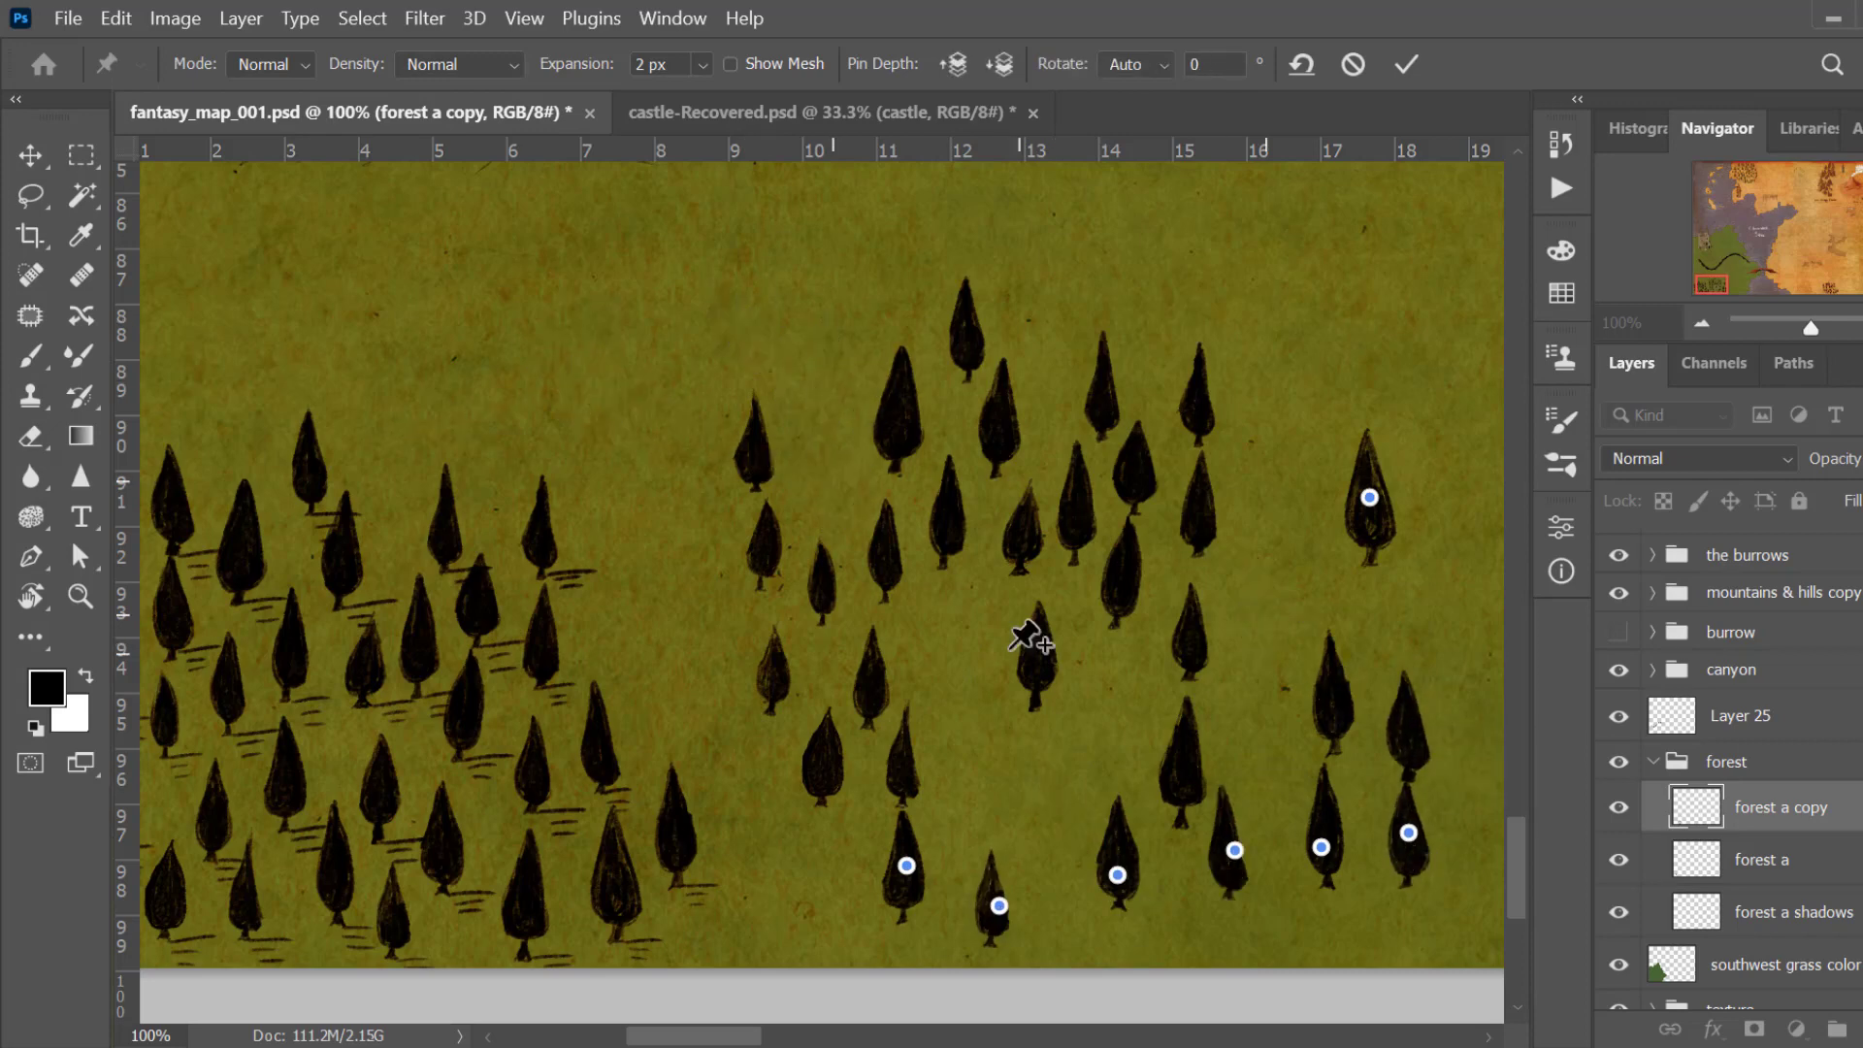
# Step: Pin six more trees in the middle of the copy and shift two of them to new spots
pyautogui.moveTo(1014, 645); pyautogui.dragTo(951, 734)
pyautogui.click(824, 785)
pyautogui.click(775, 685)
pyautogui.click(881, 671)
pyautogui.click(1017, 697)
pyautogui.click(1093, 743)
pyautogui.click(1203, 514)
pyautogui.moveTo(1275, 634); pyautogui.dragTo(1241, 705)
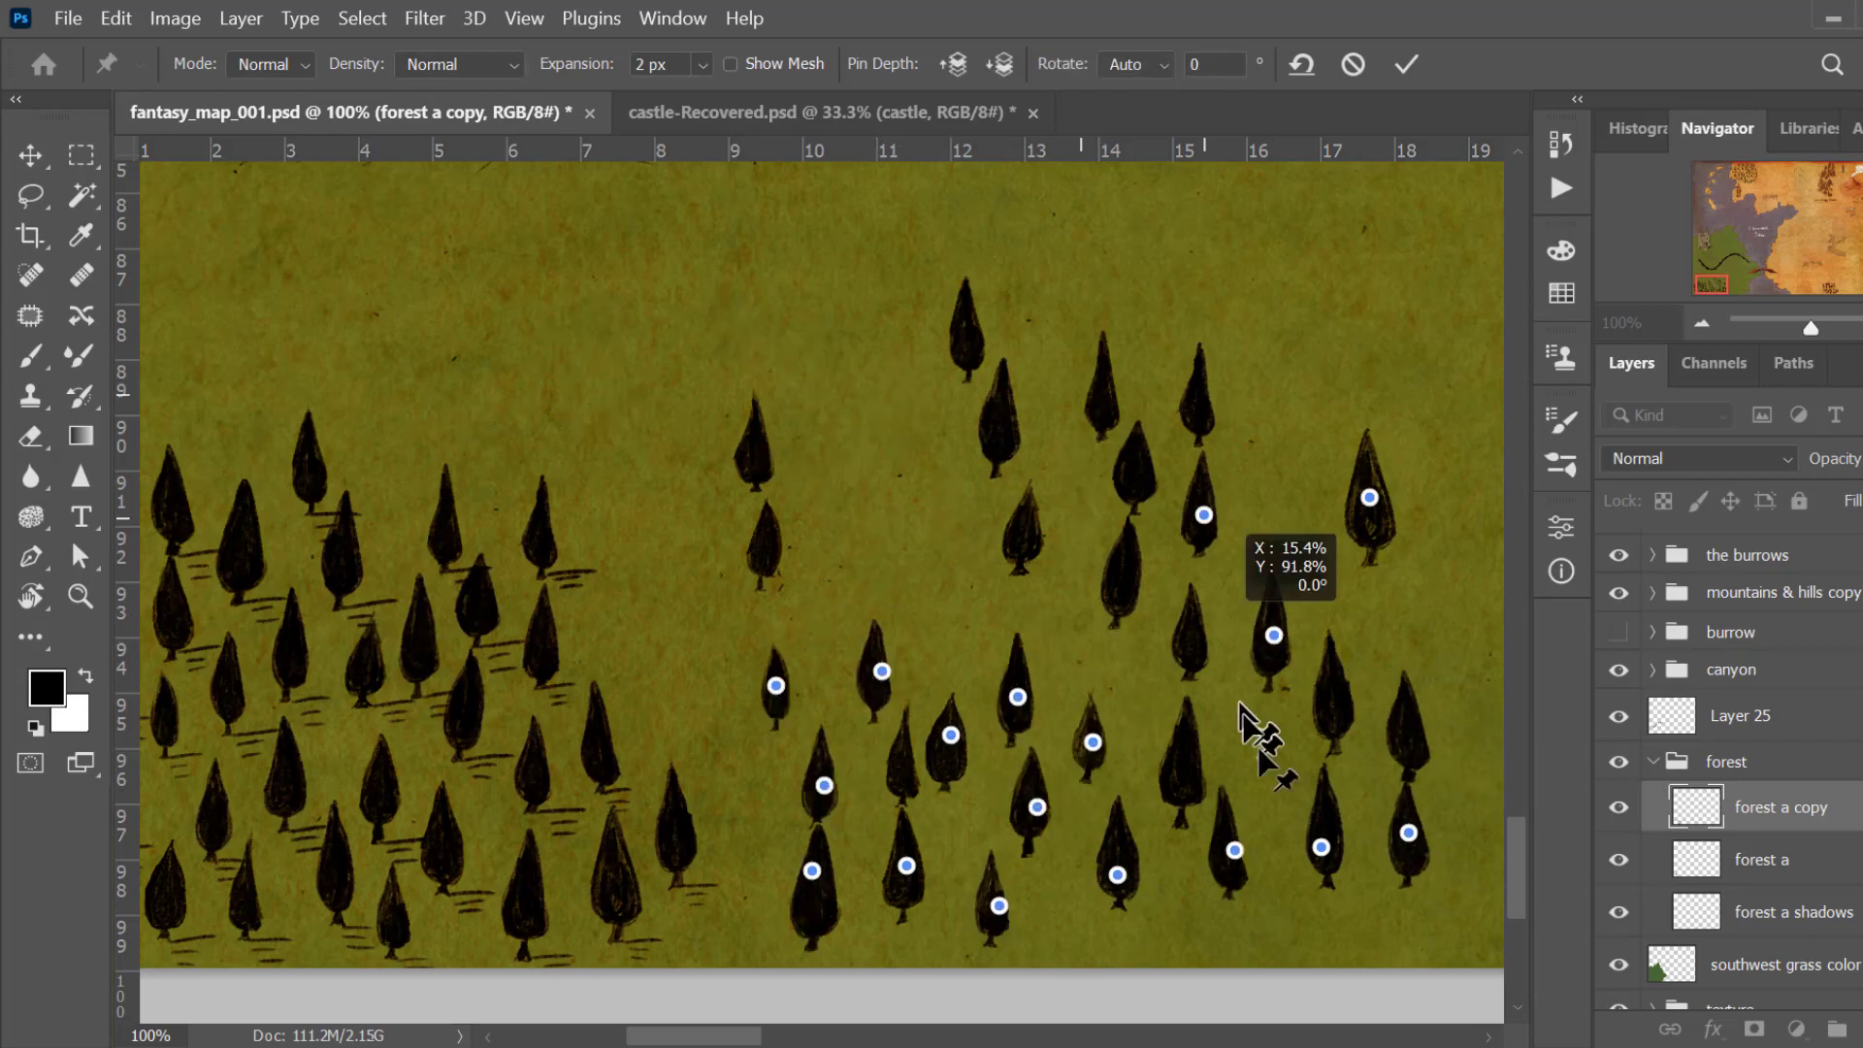
# Step: Drag the pinned tree horizontally toward the right edge of the map
pyautogui.moveTo(1204, 514); pyautogui.dragTo(1464, 515)
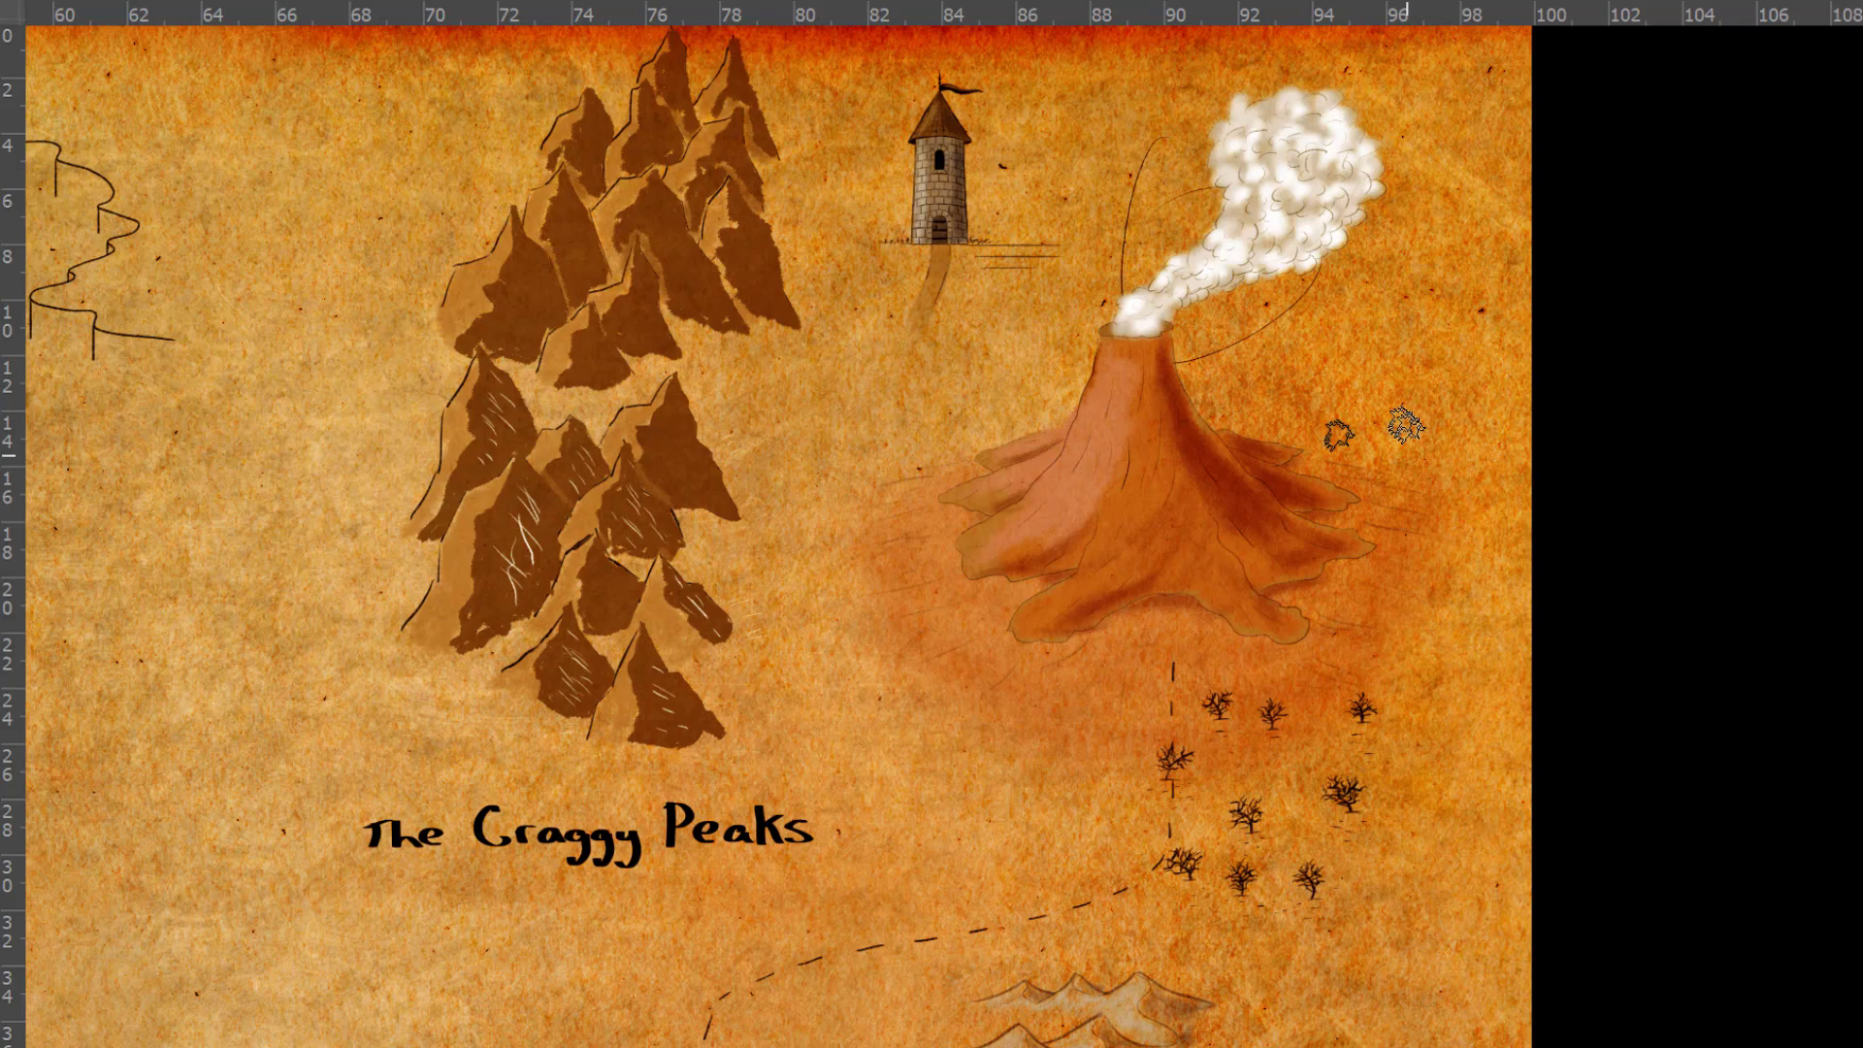
# Step: Zoom around the volcano, pan to the western coast and Chaotic Sea, then exit full screen
pyautogui.click(933, 612)
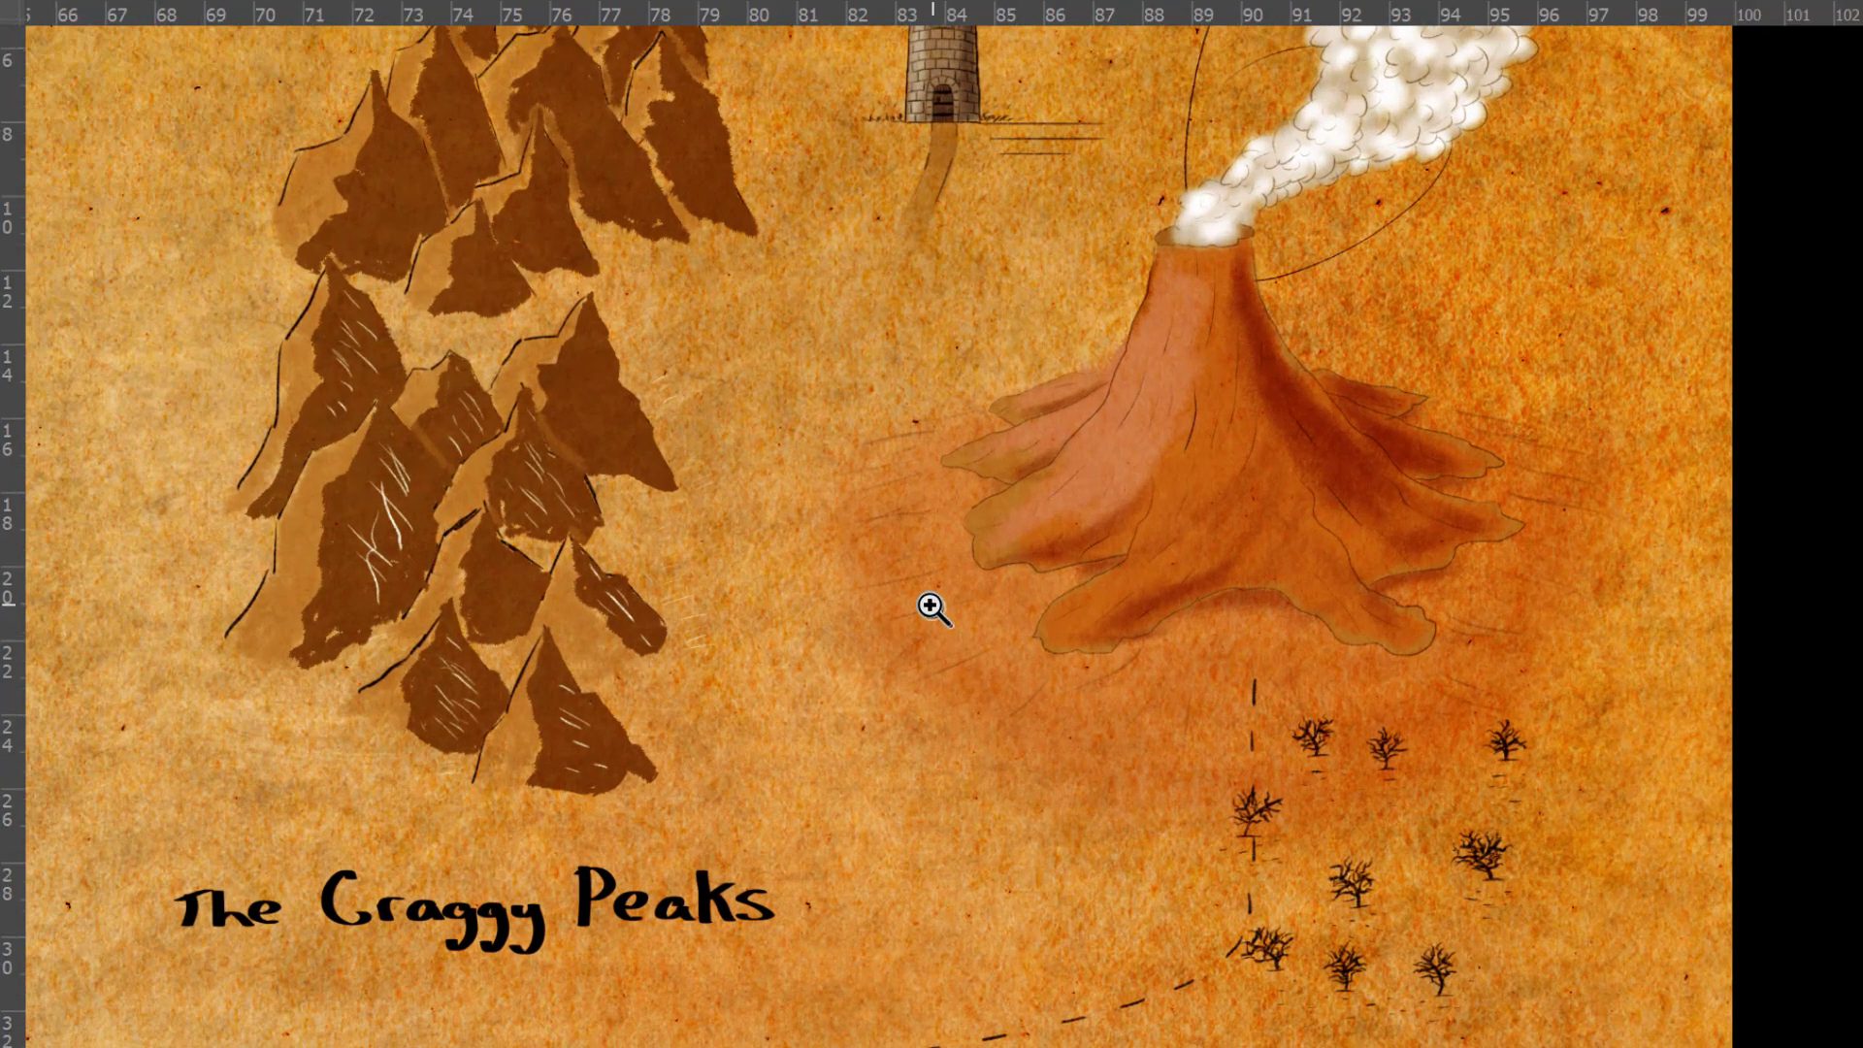
pyautogui.keyDown('alt'); pyautogui.click(932, 608); pyautogui.keyUp('alt')
pyautogui.keyDown('alt'); pyautogui.click(932, 608); pyautogui.keyUp('alt')
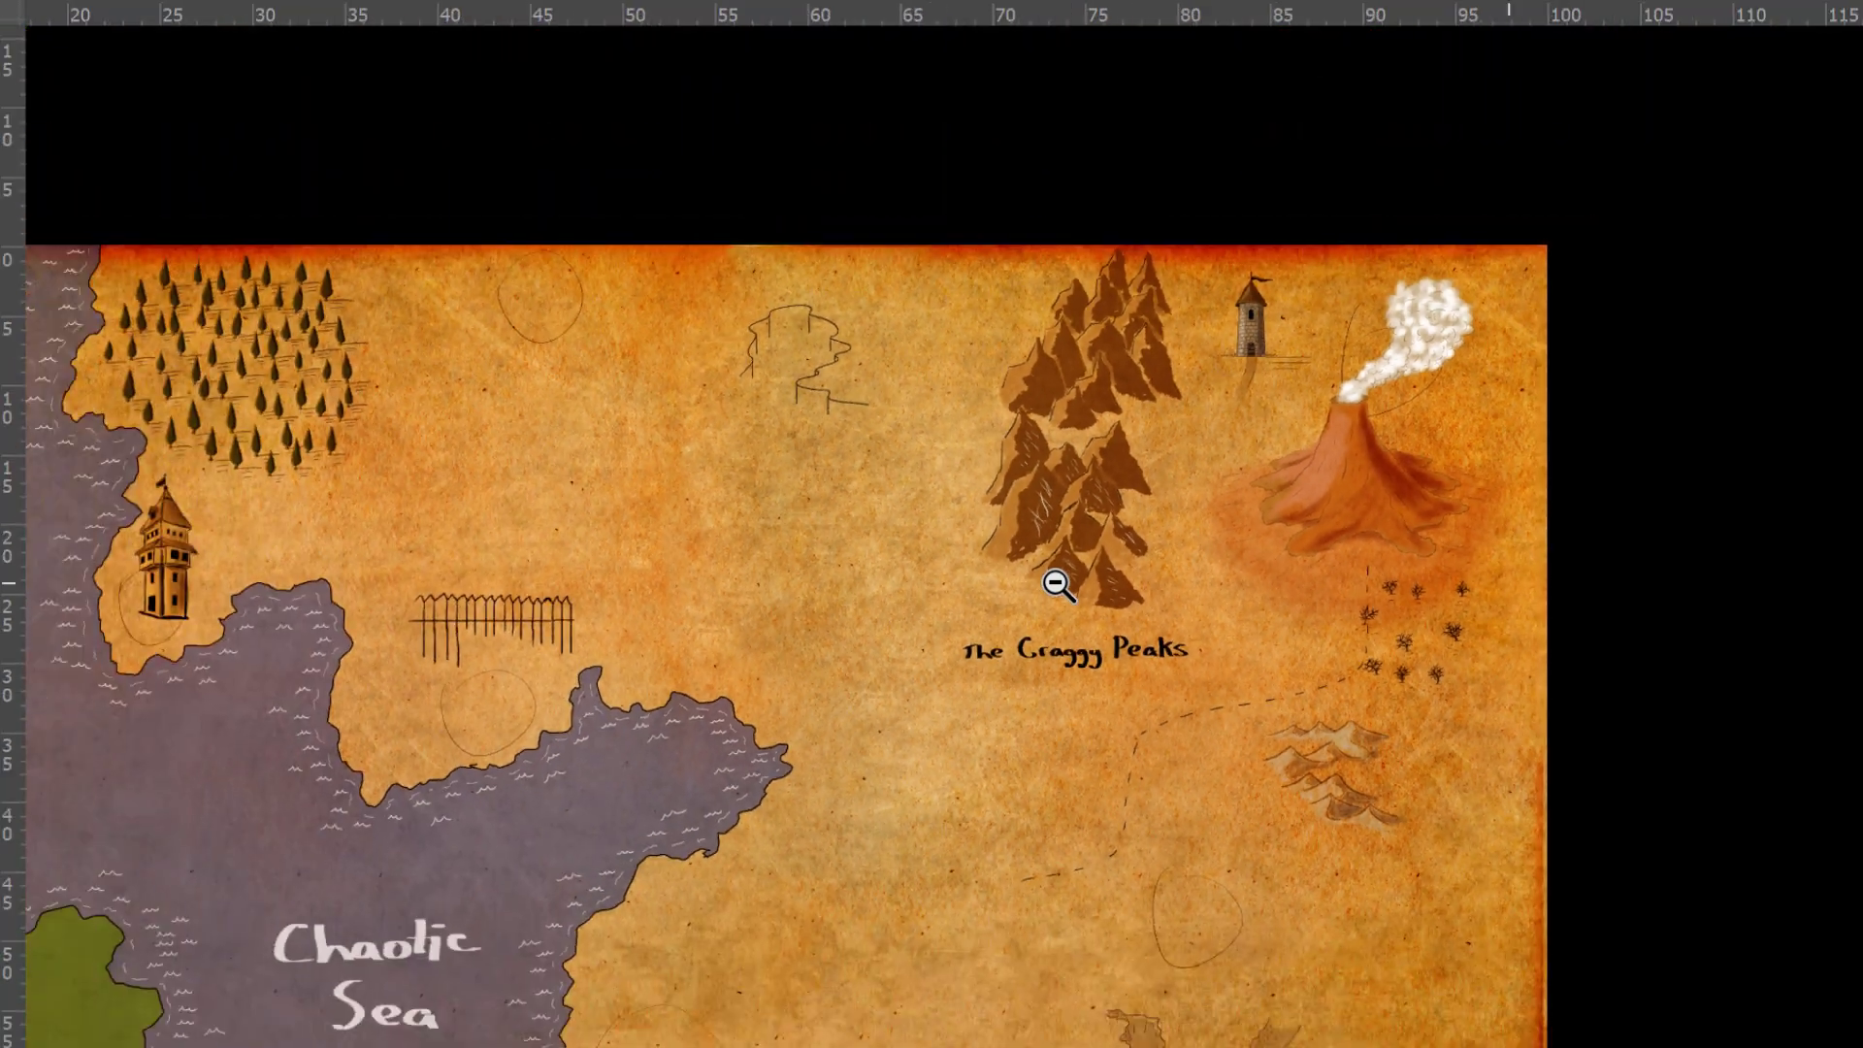
pyautogui.moveTo(782, 562); pyautogui.dragTo(1131, 386)
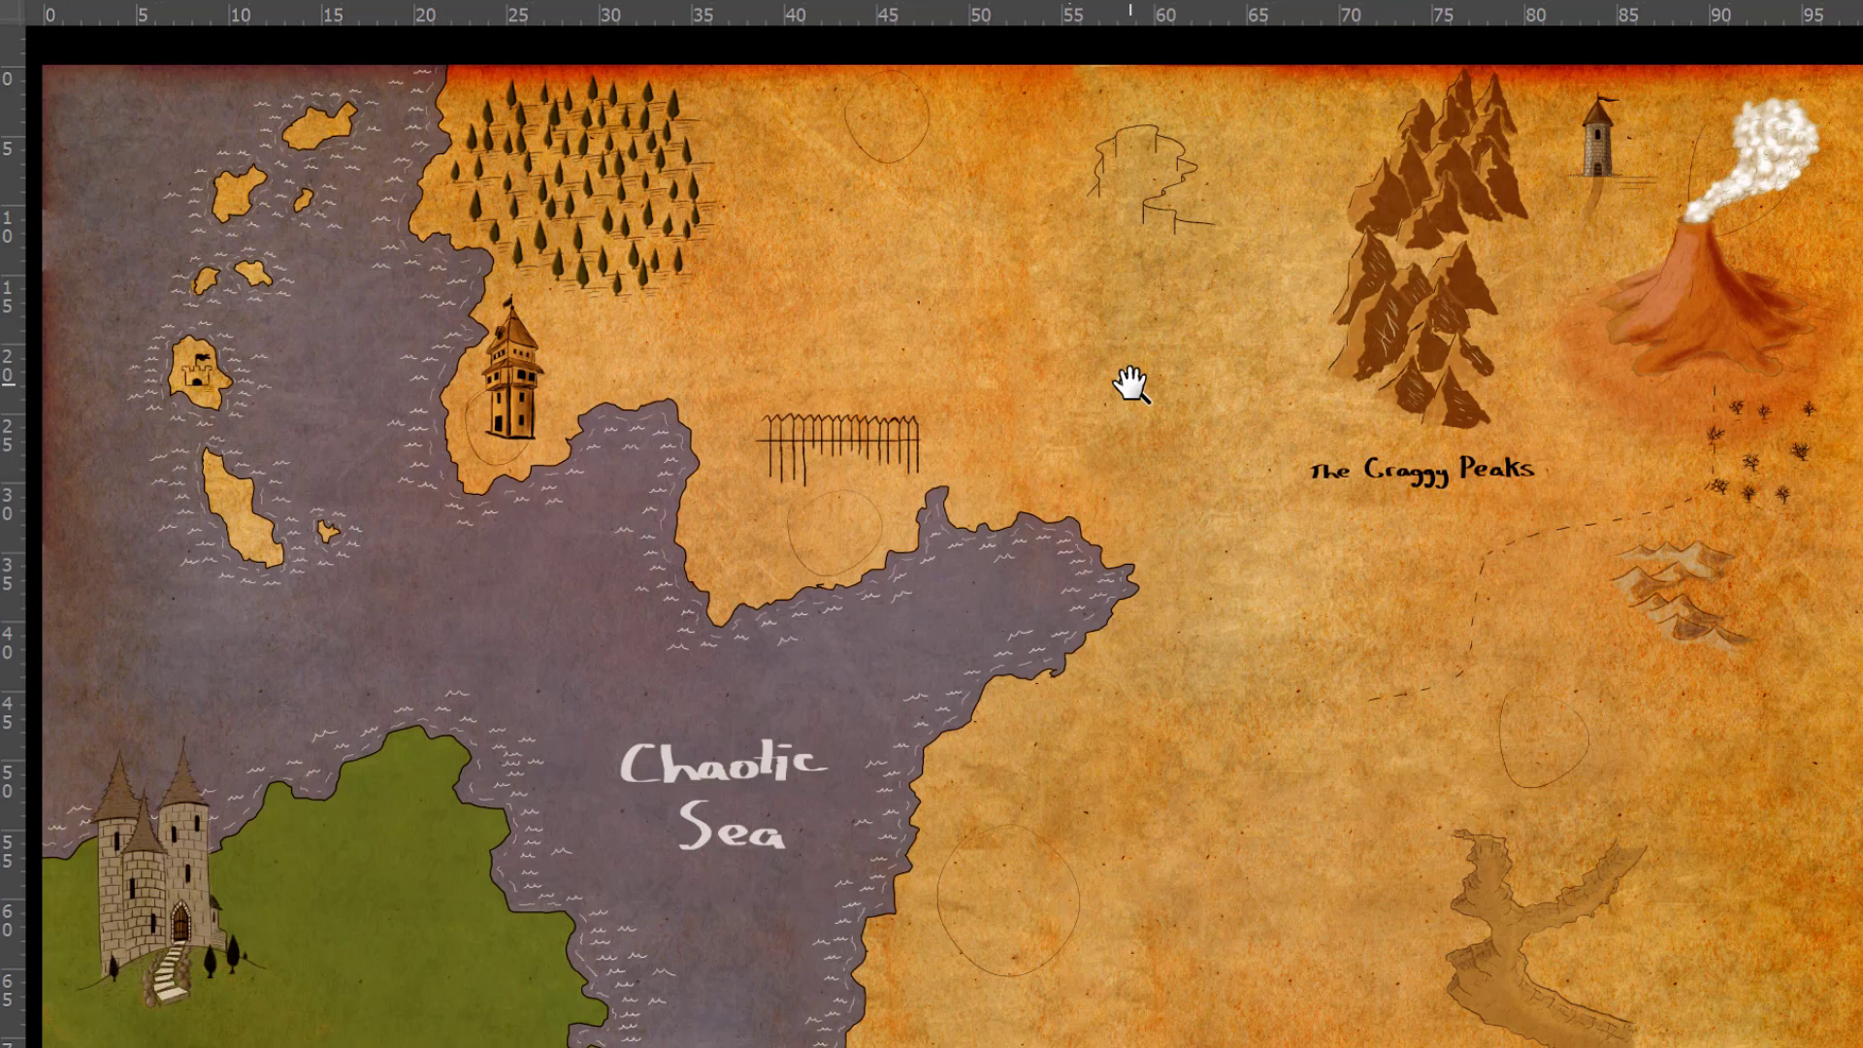
pyautogui.press('z')
pyautogui.press('f')
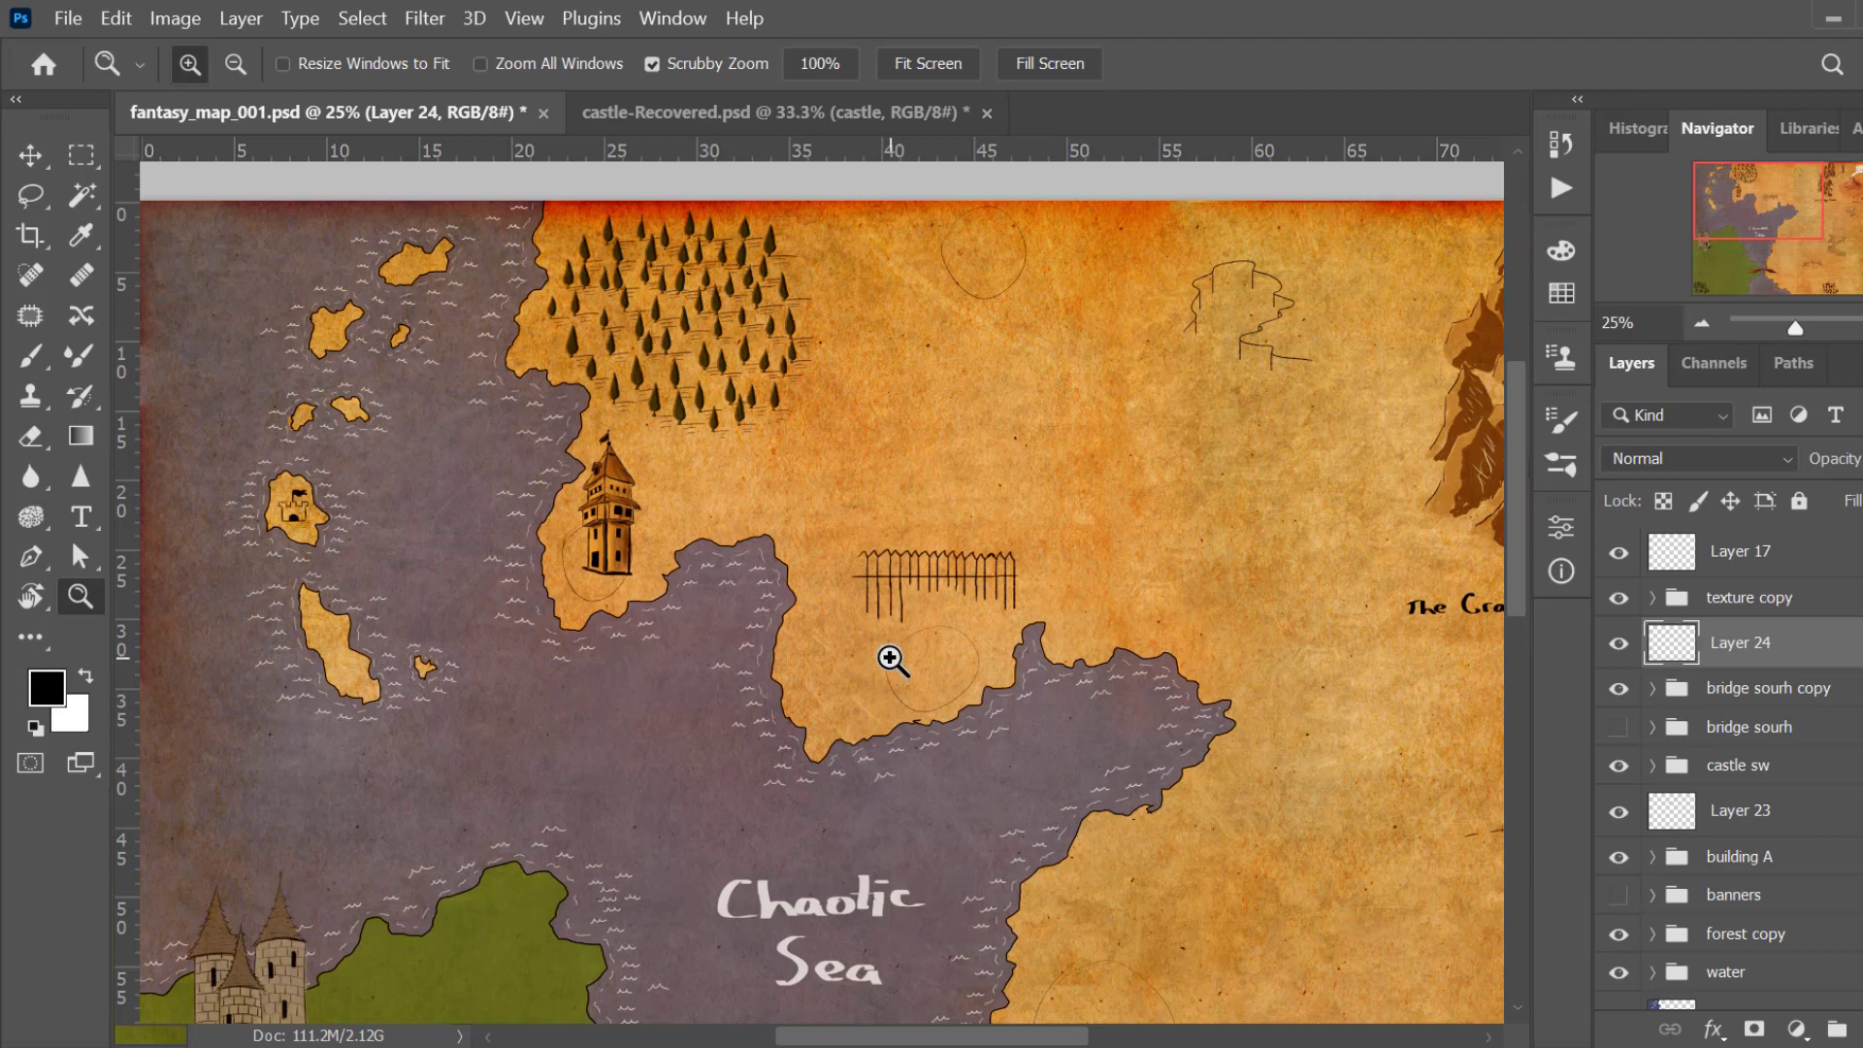
# Step: Pan to the southwest grassland and zoom in on its small forest
pyautogui.moveTo(948, 707); pyautogui.dragTo(957, 553)
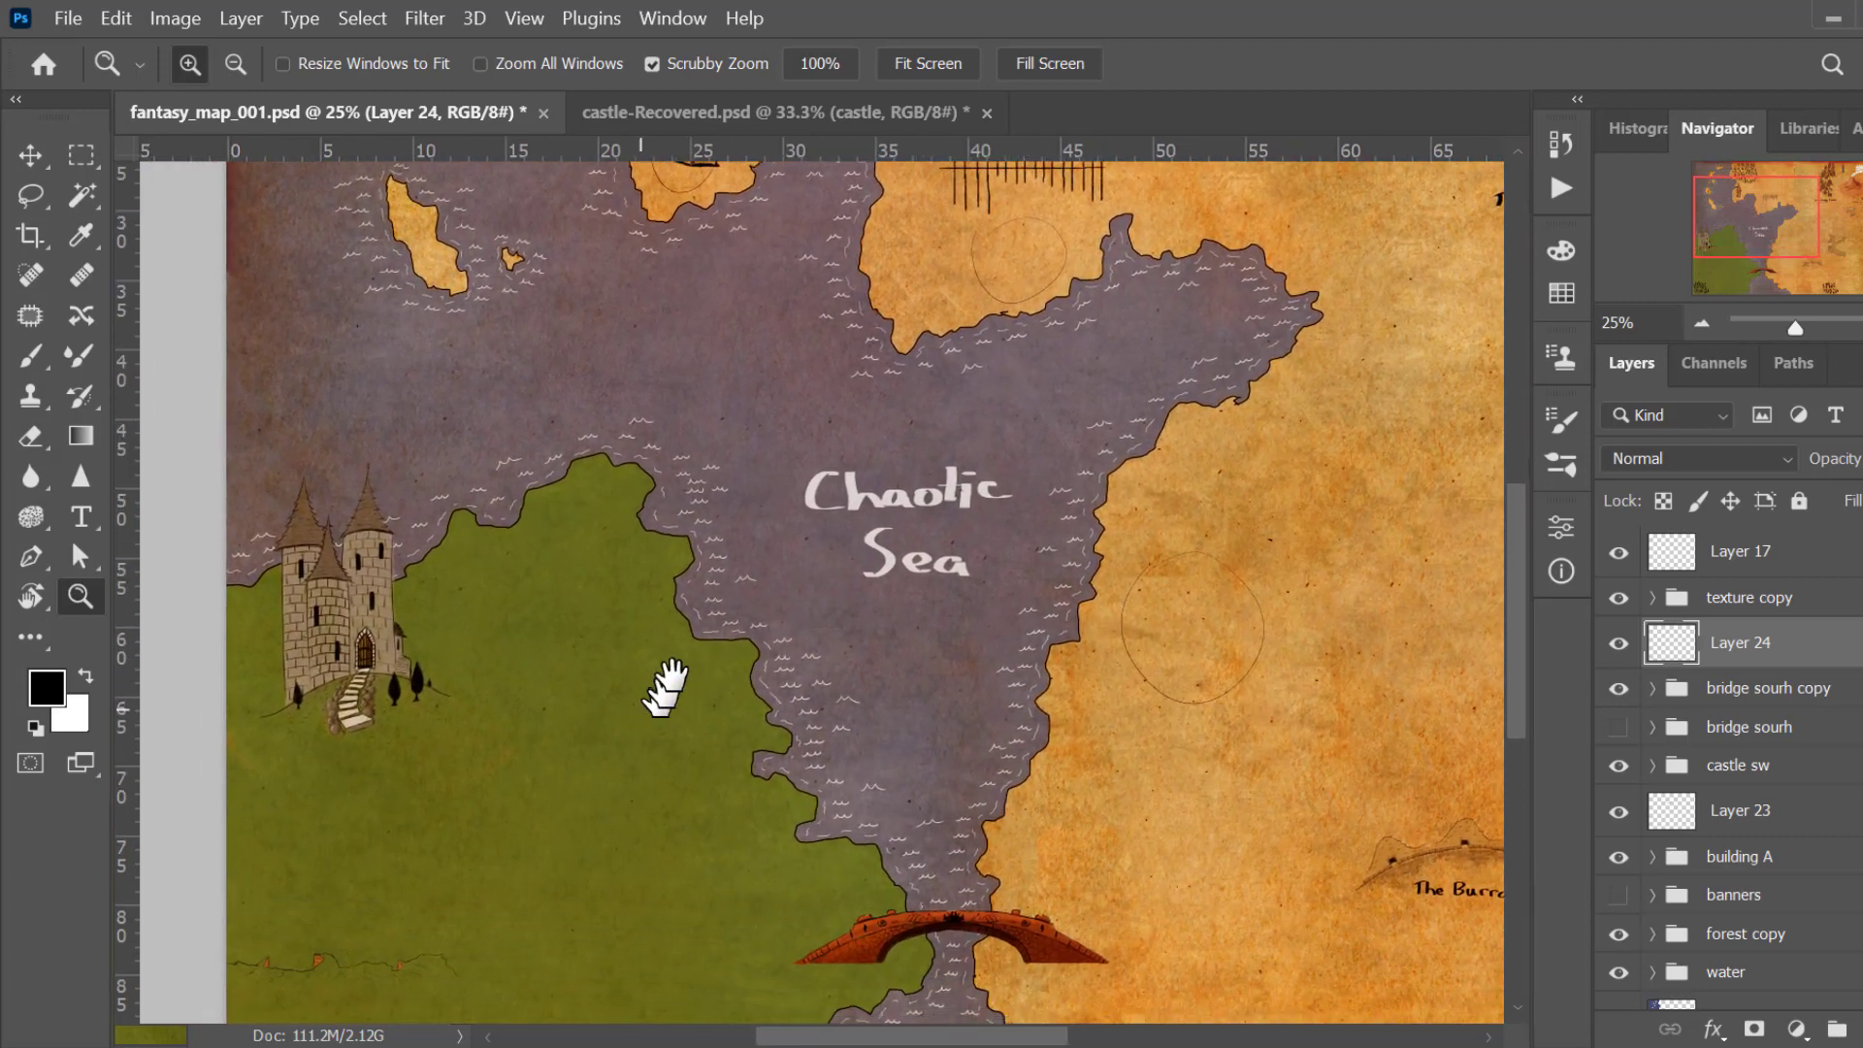
pyautogui.moveTo(666, 687); pyautogui.dragTo(699, 533)
pyautogui.moveTo(509, 679); pyautogui.dragTo(587, 544)
pyautogui.click(442, 760)
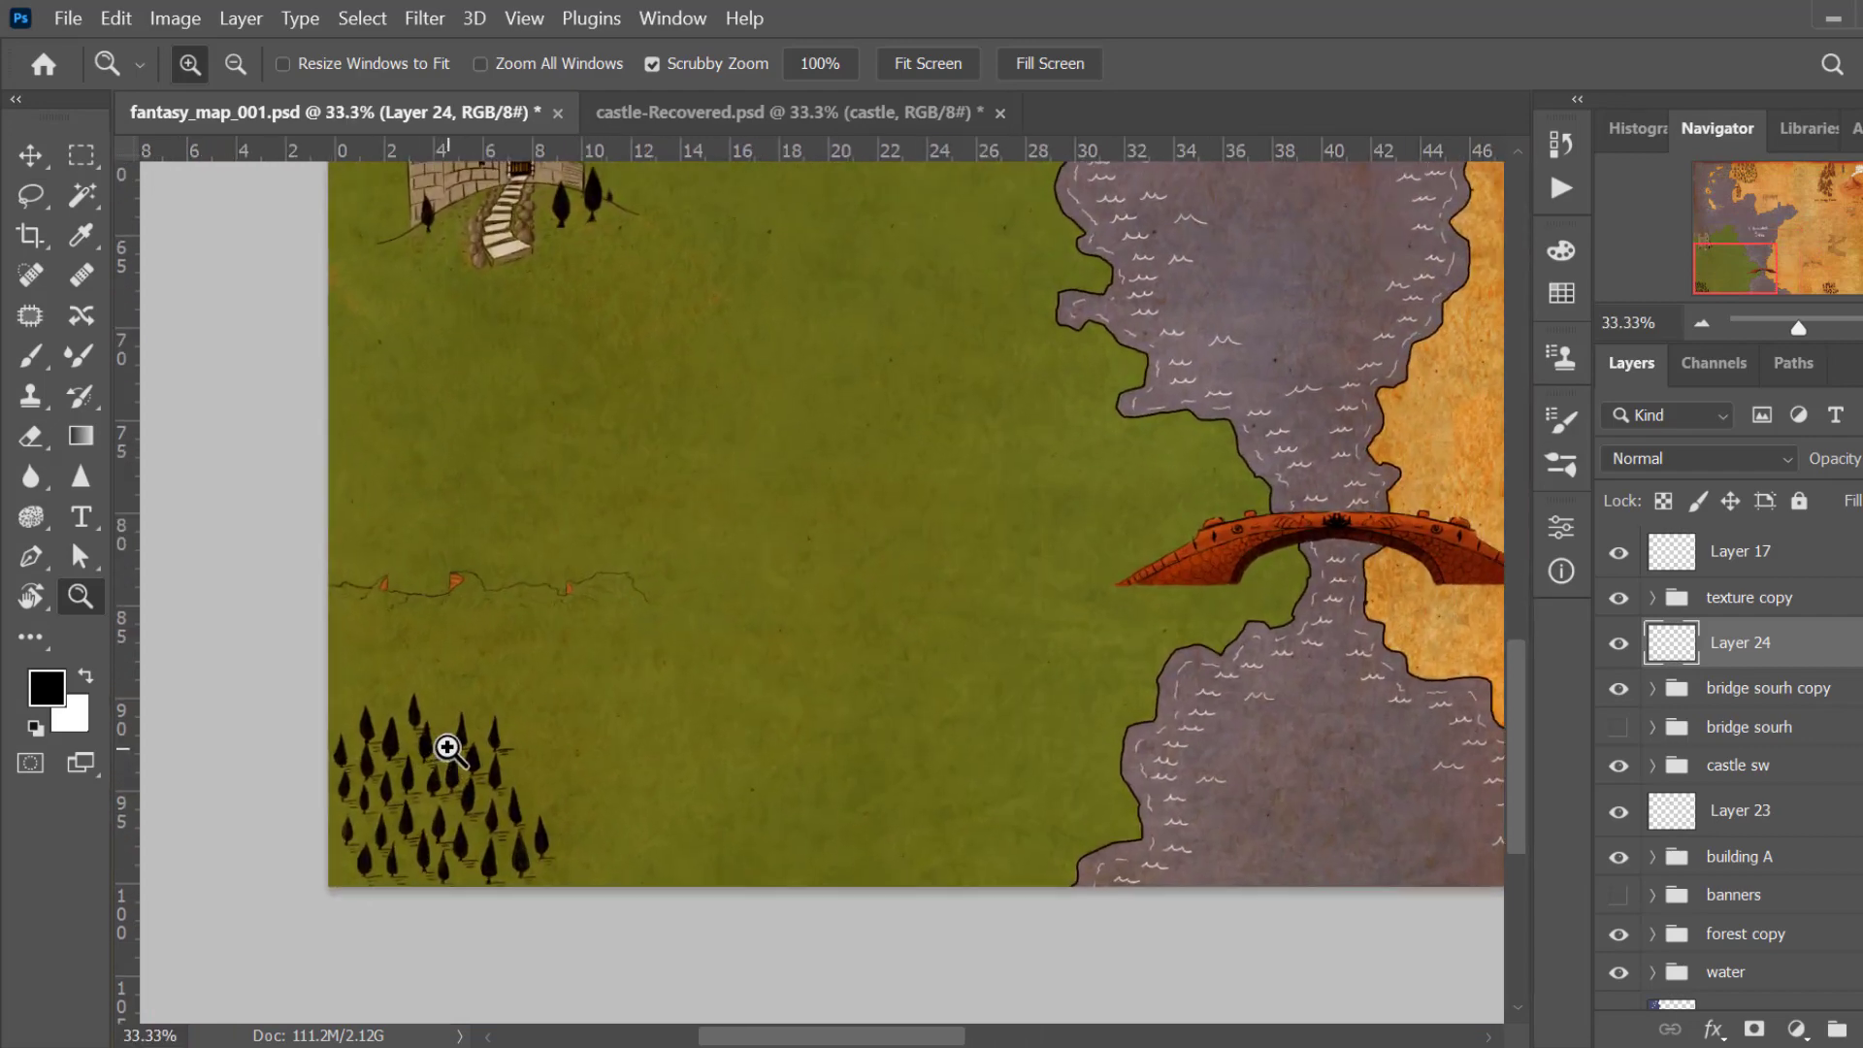
pyautogui.click(445, 752)
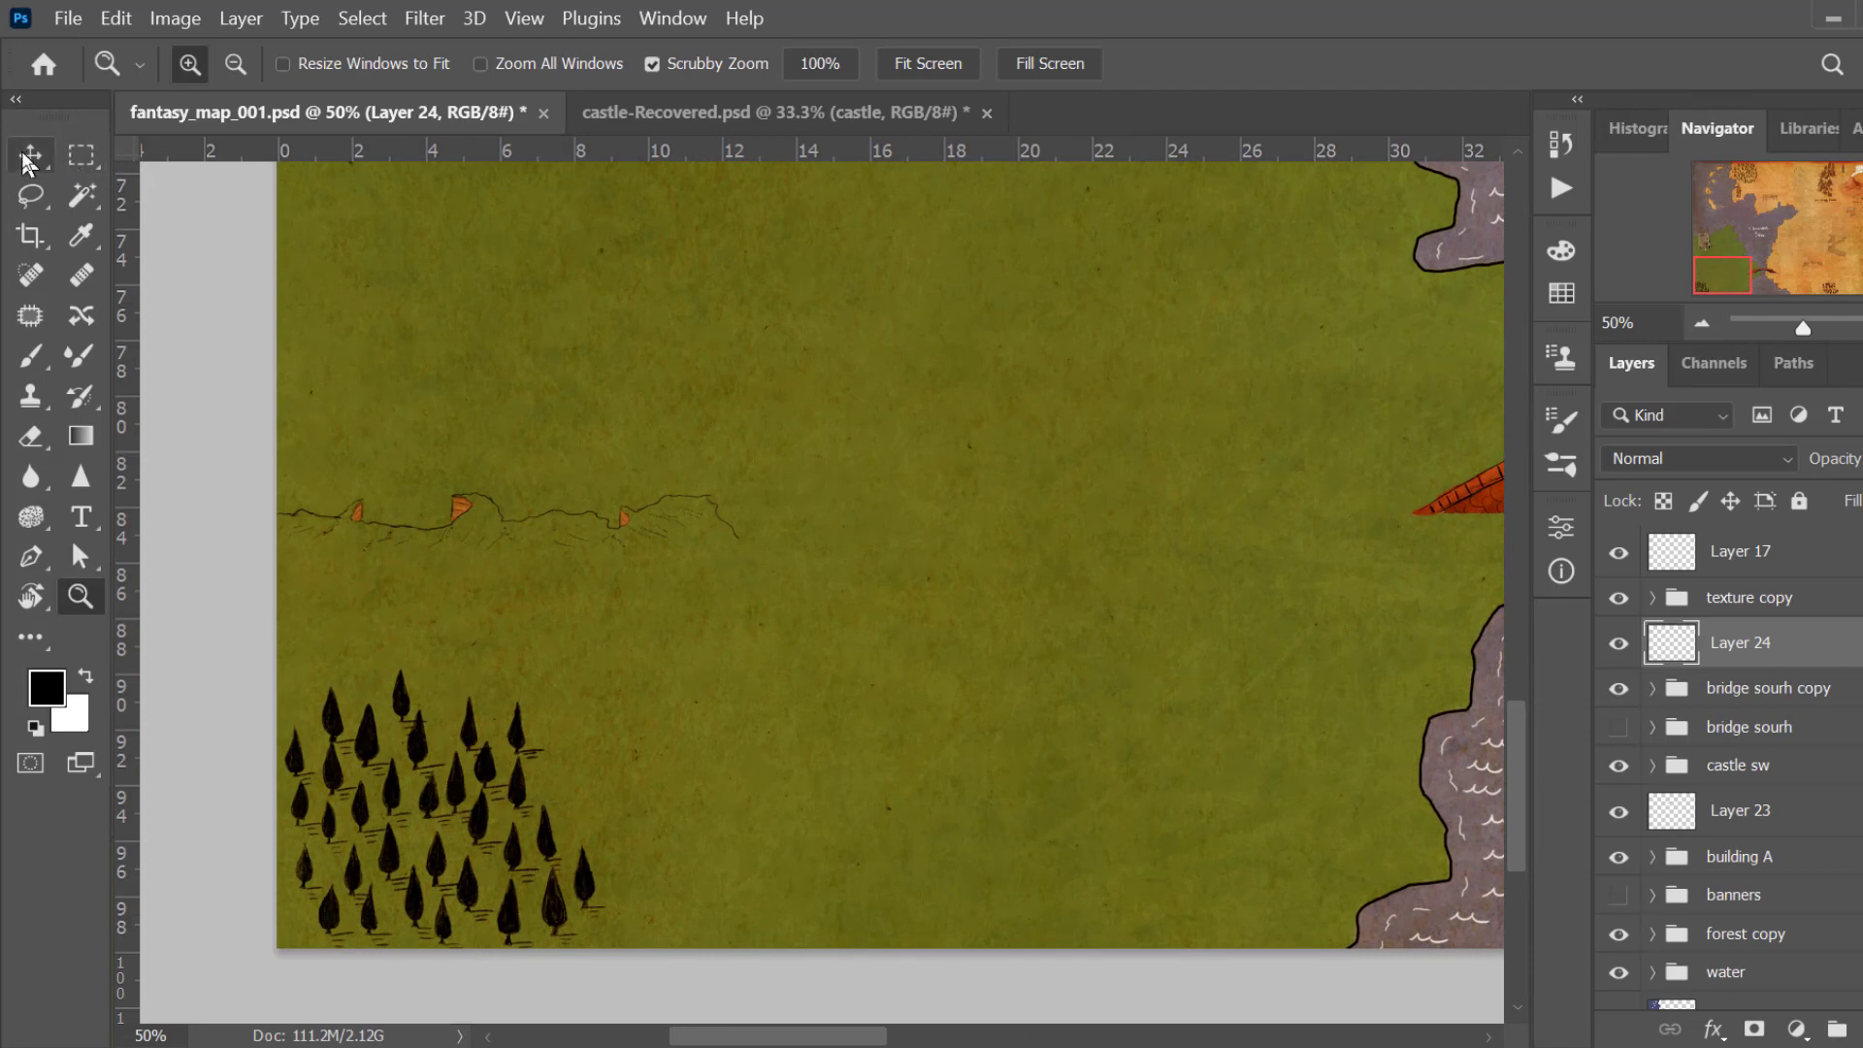
# Step: Make the forest group active via the Move tool's right-click list, then toggle its visibility off and on
pyautogui.click(30, 155)
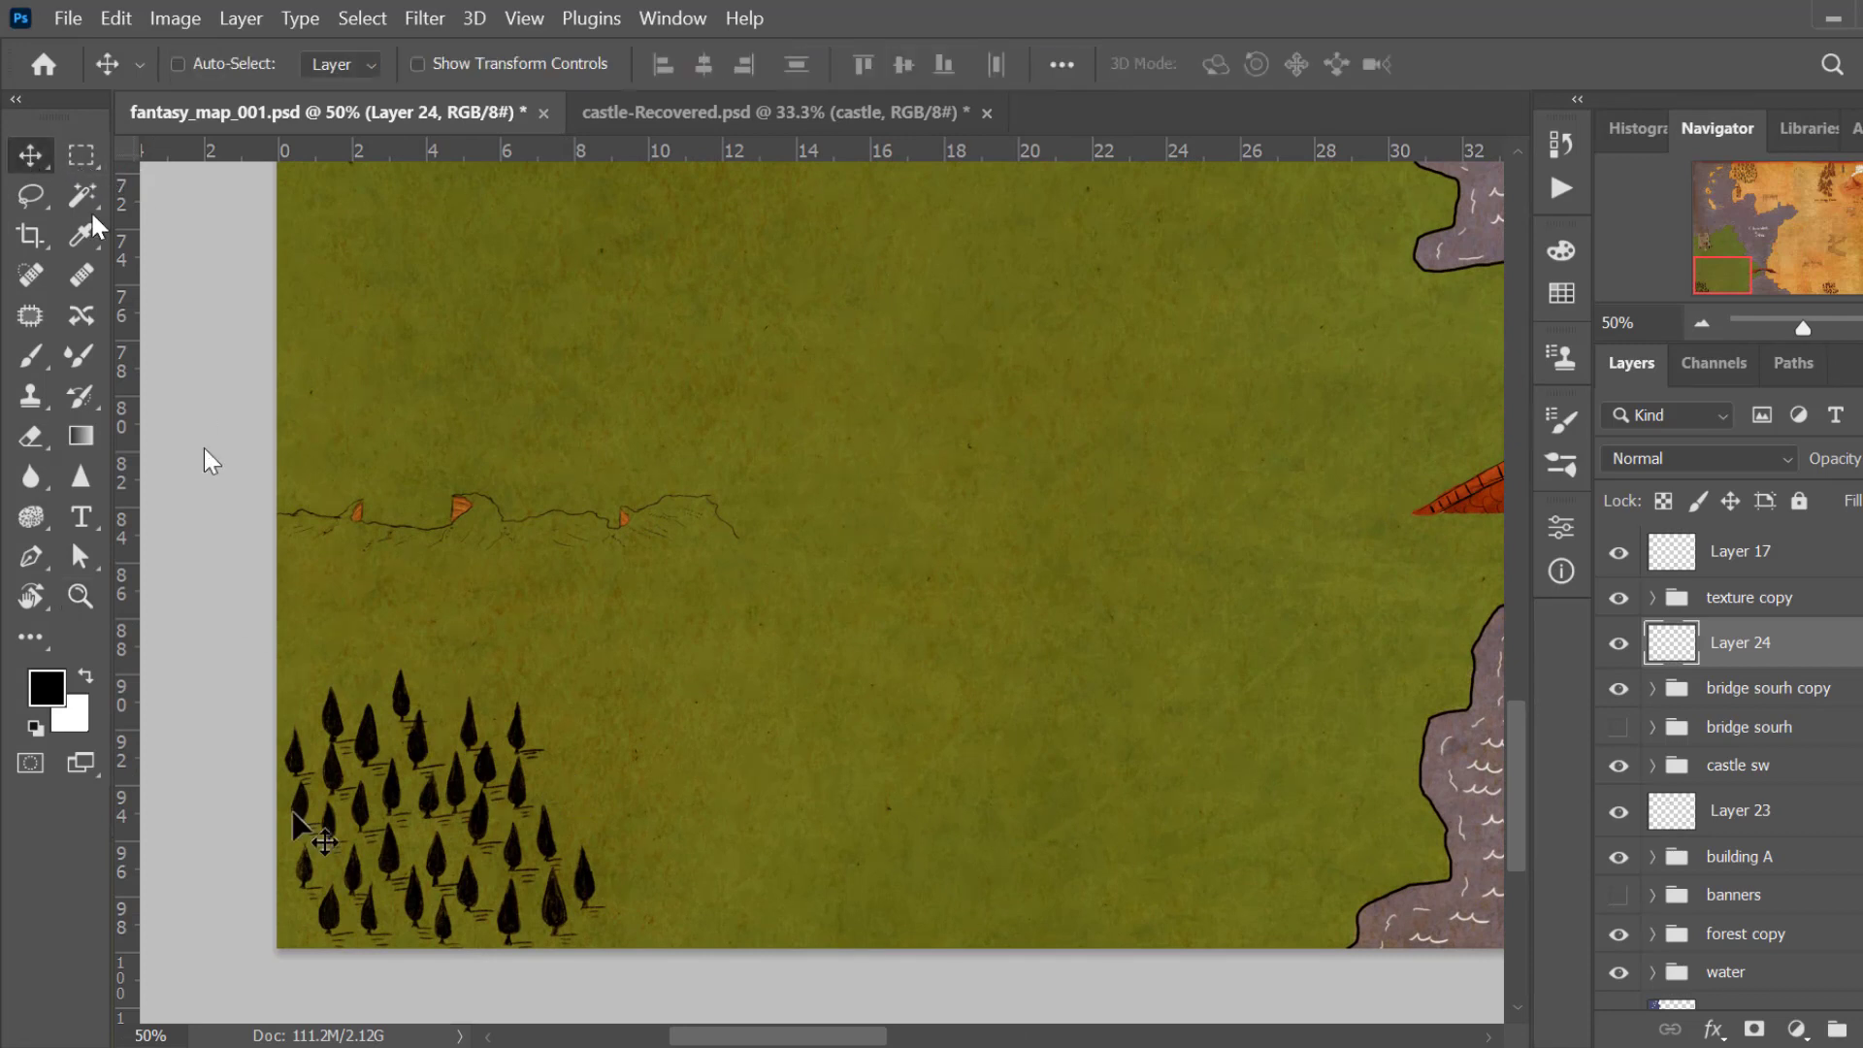
pyautogui.rightClick(464, 801)
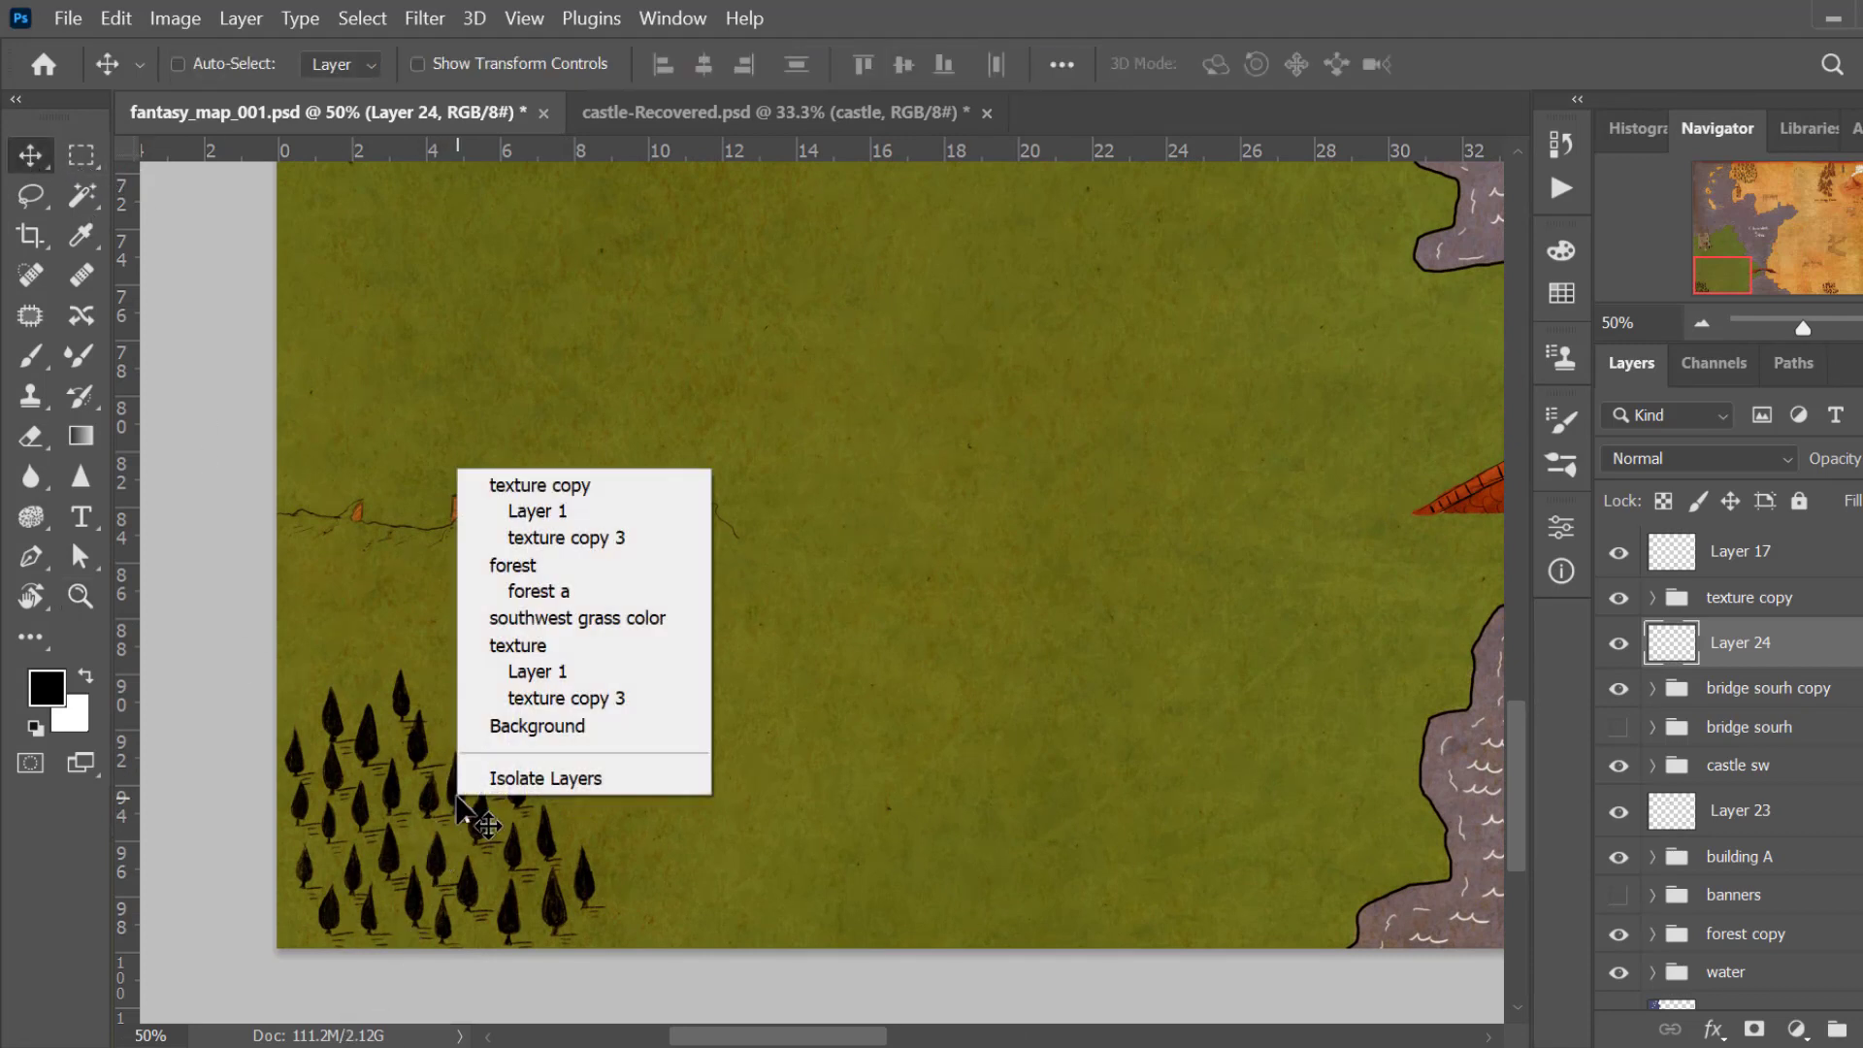
pyautogui.click(550, 566)
pyautogui.scroll(-2, 1832, 854)
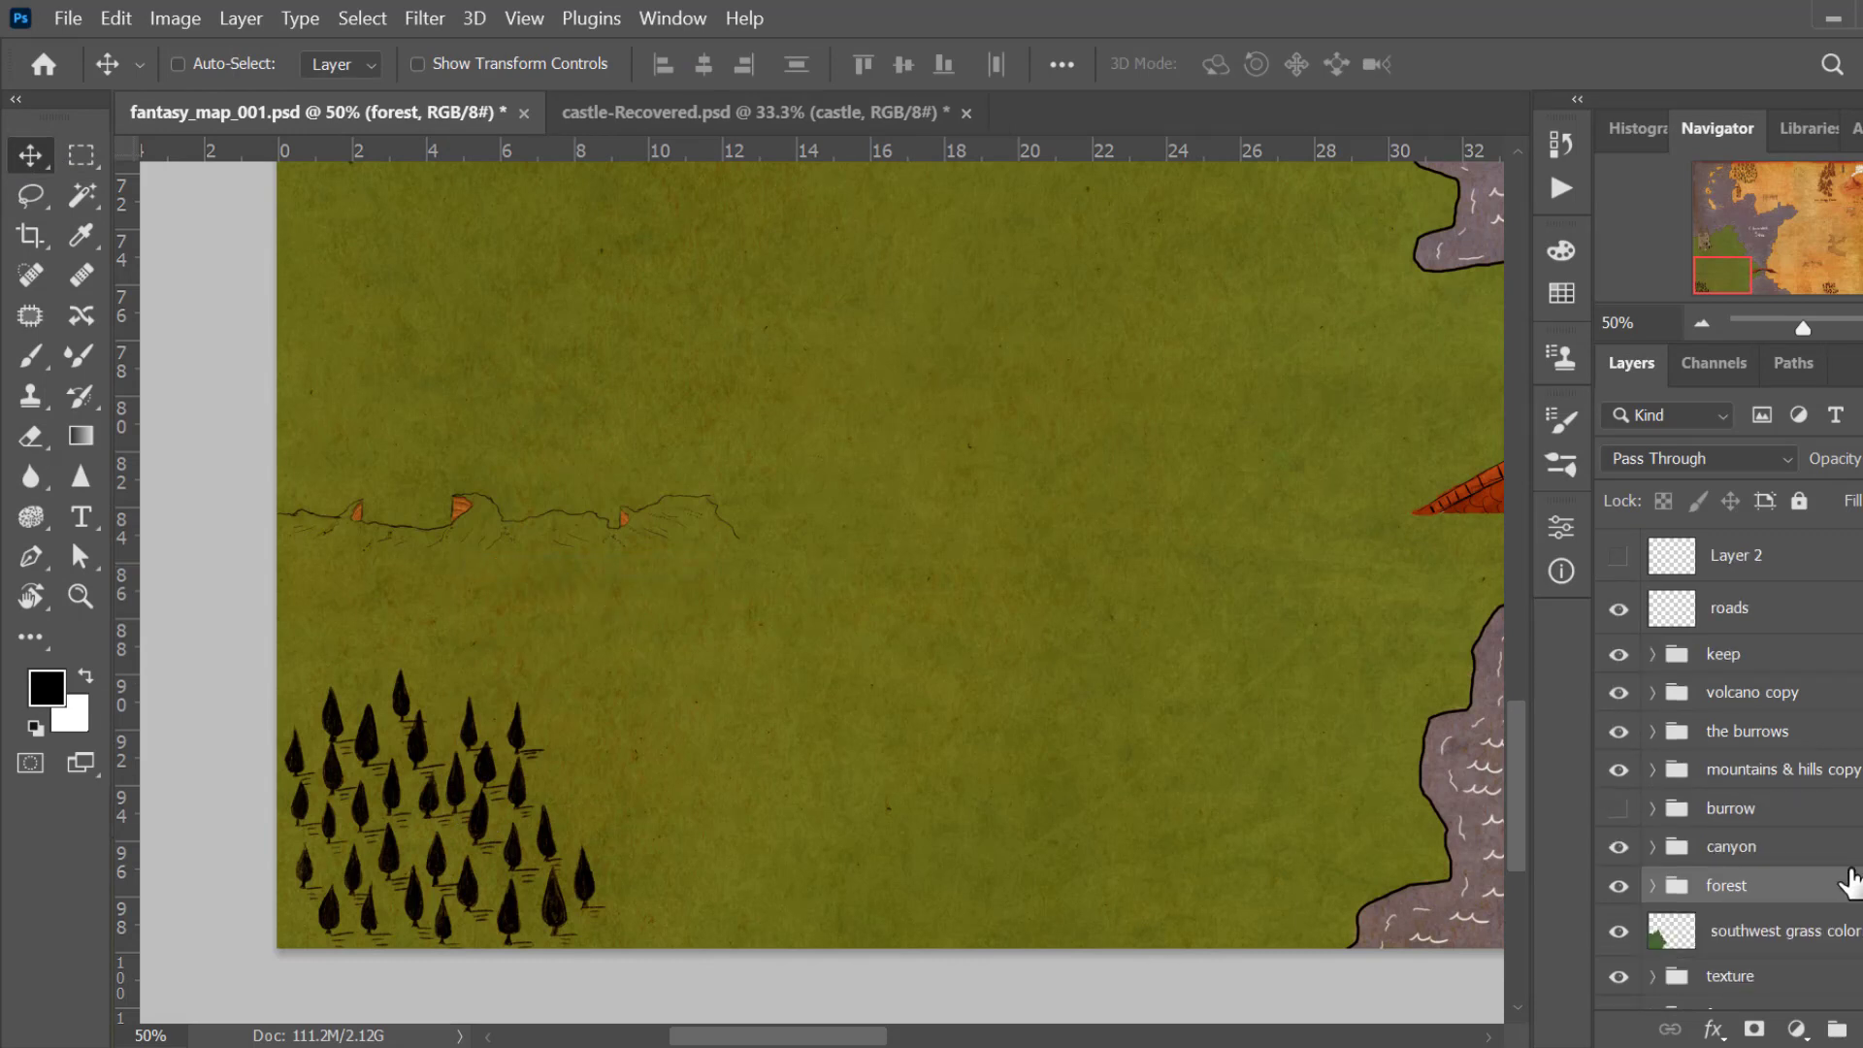
pyautogui.click(1616, 886)
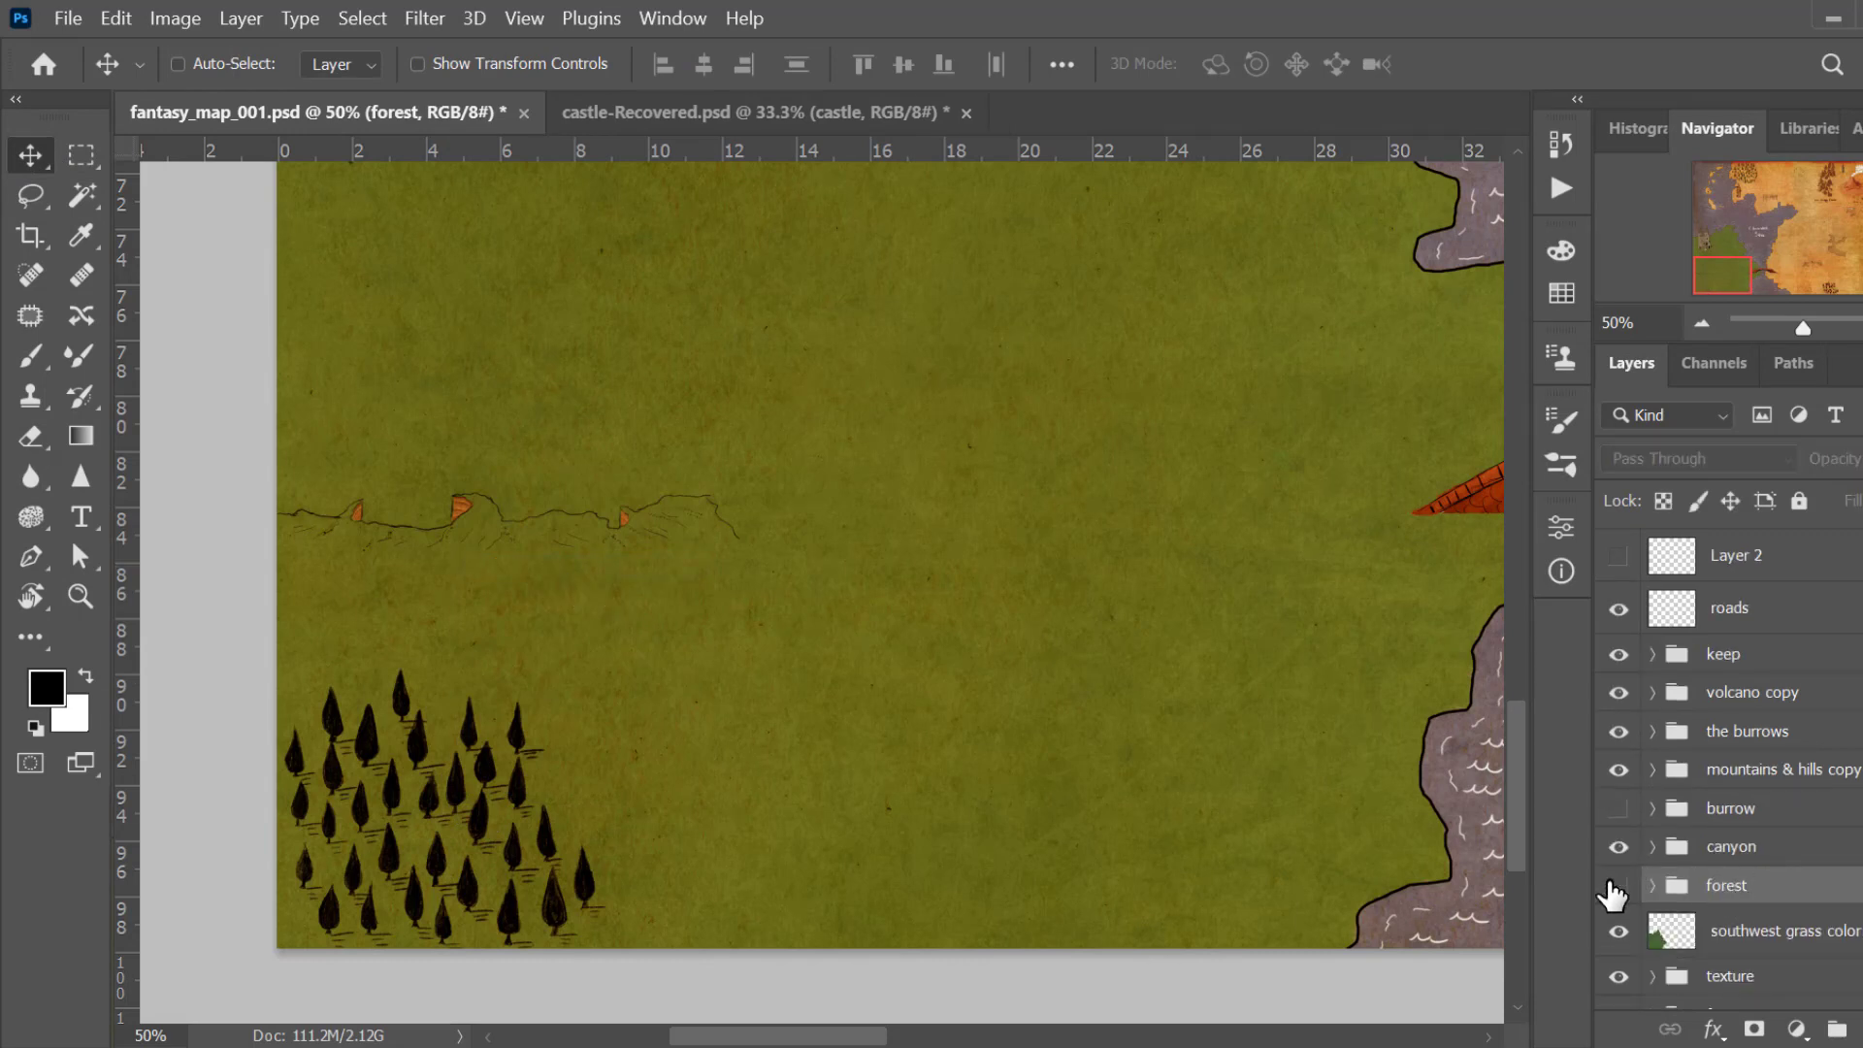
pyautogui.click(1616, 886)
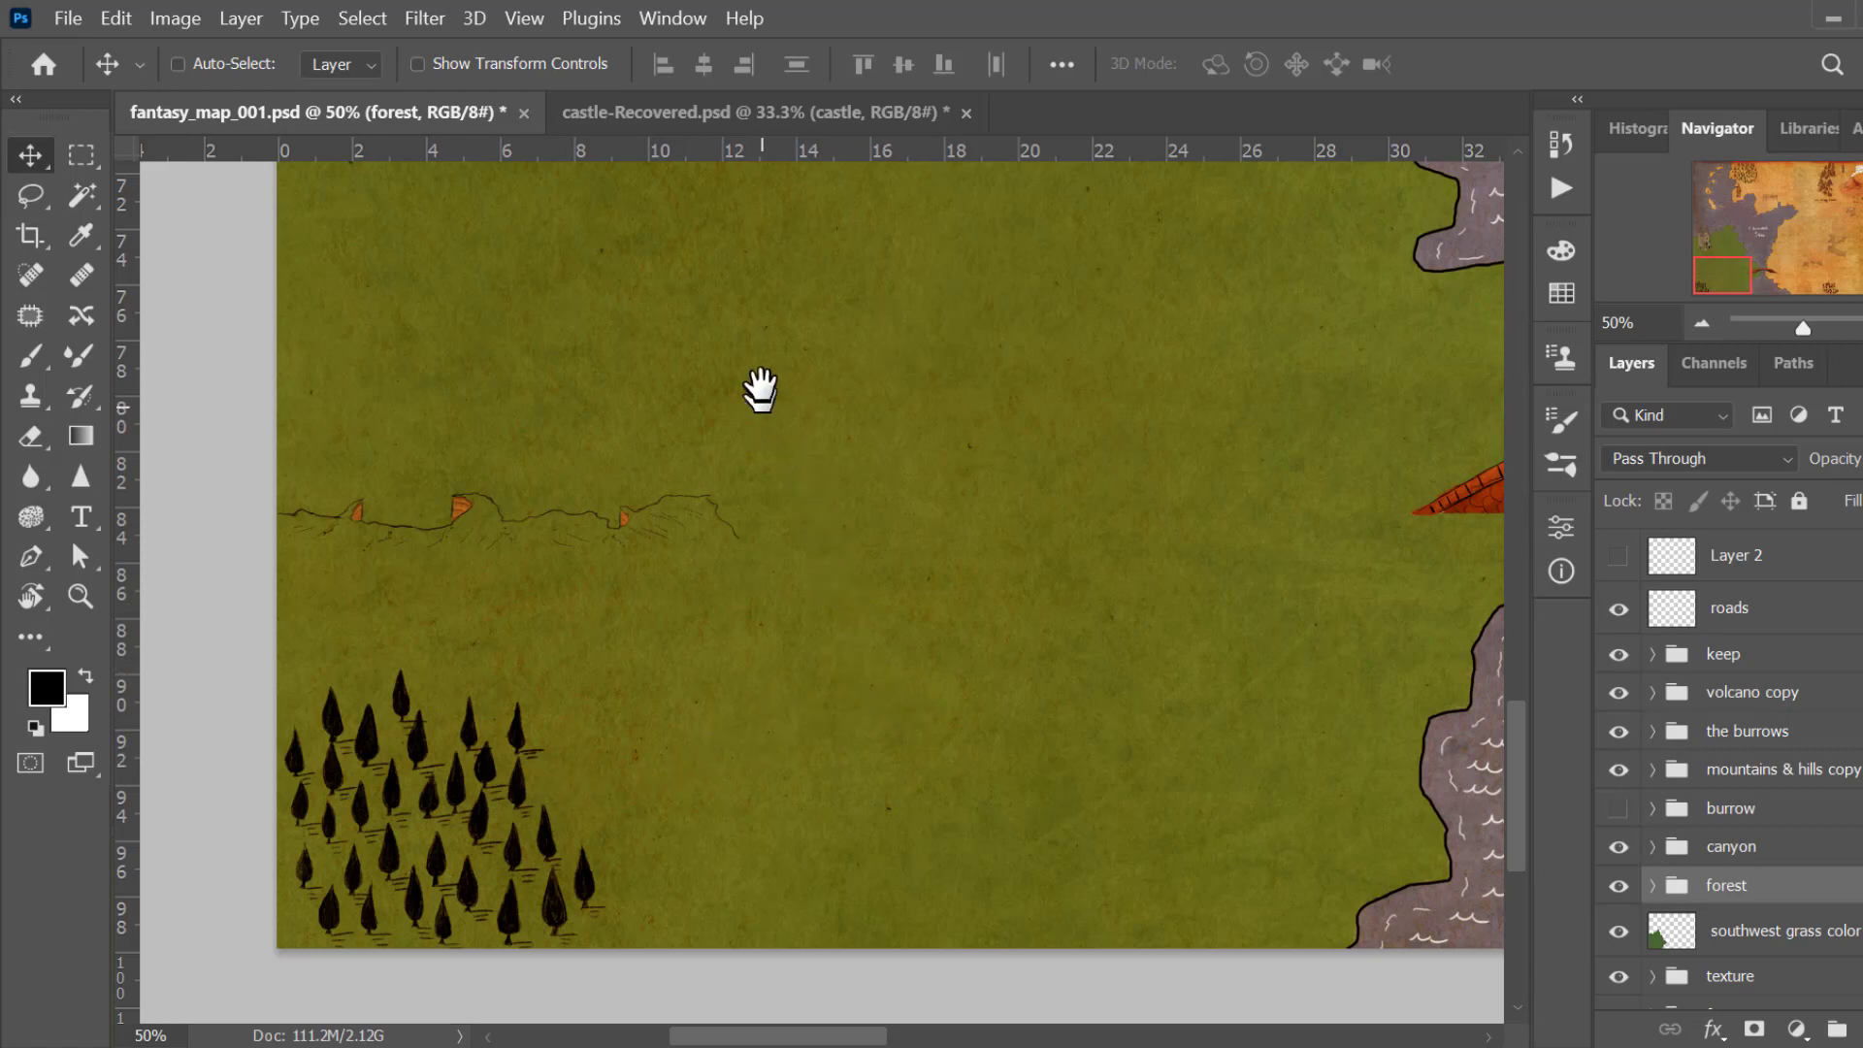
# Step: On a new Layer 25, brush a long dark horizontal stroke across the grassland, reinforcing its left part
pyautogui.moveTo(761, 391); pyautogui.dragTo(631, 632)
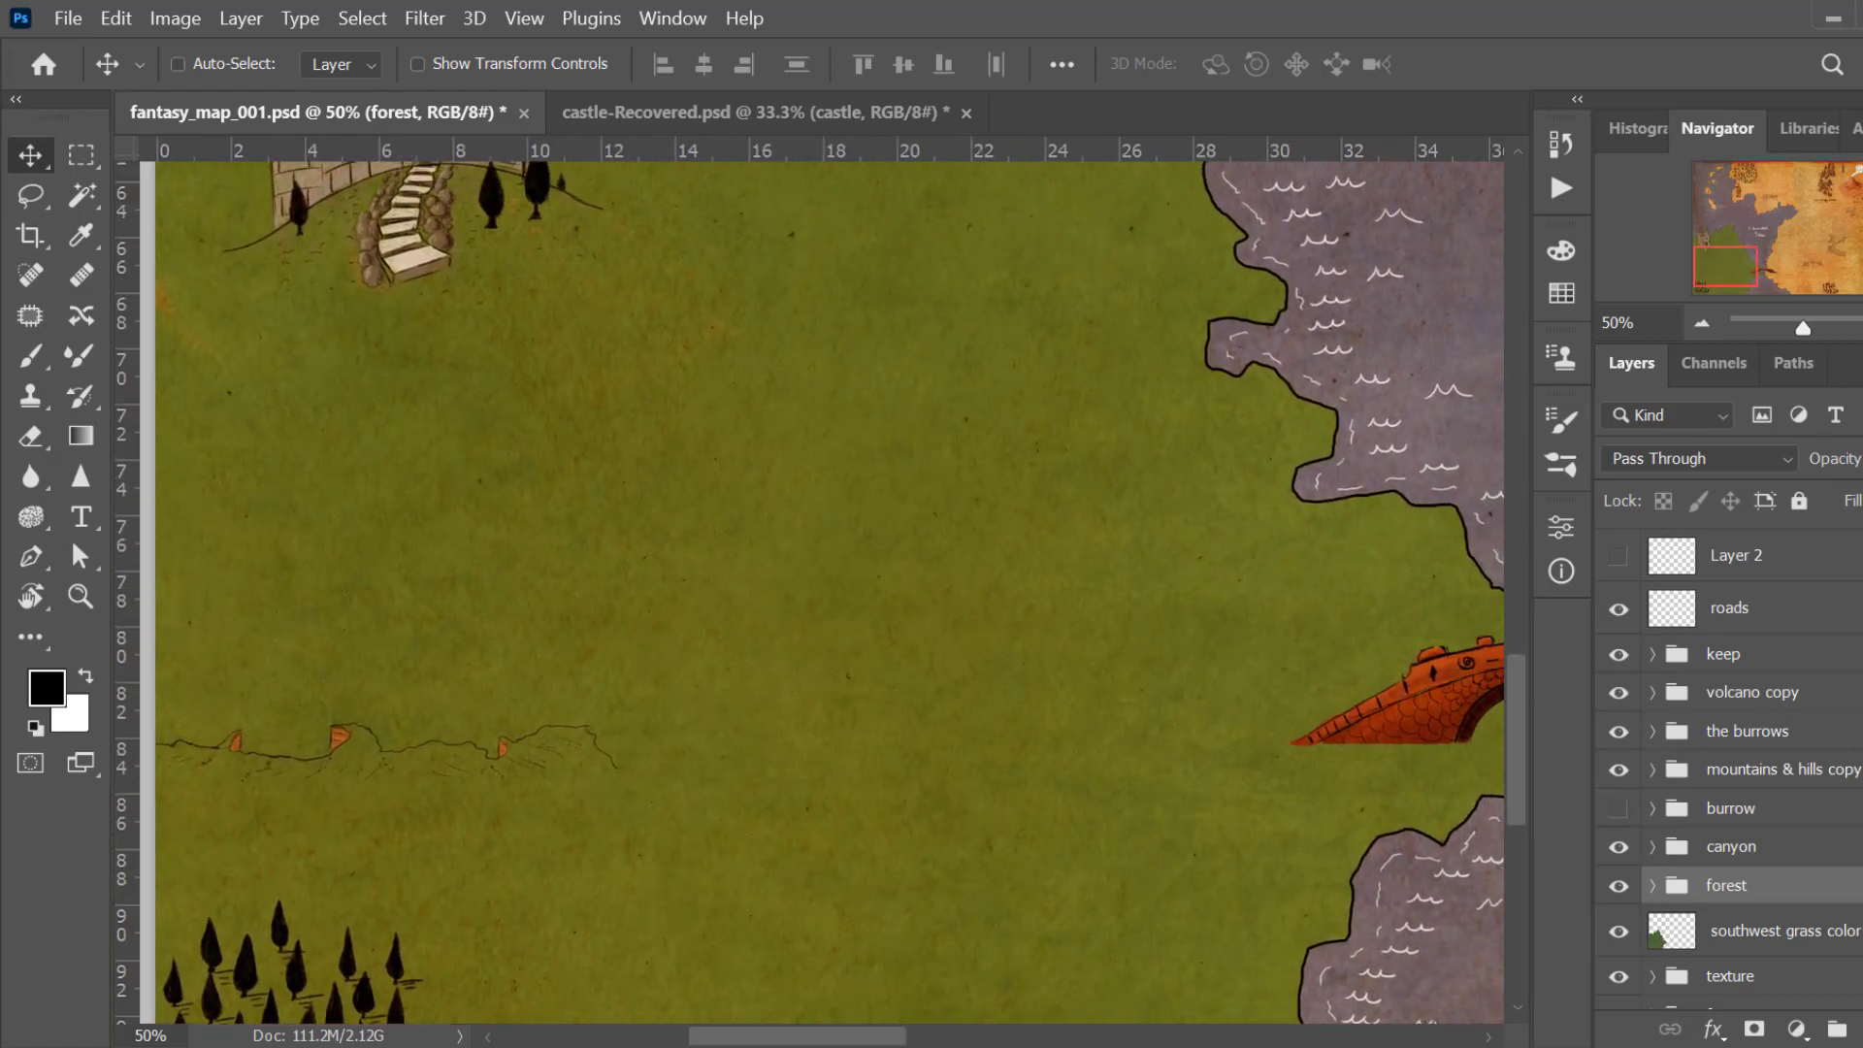
pyautogui.hotkey('ctrl', 'shift', 'alt', 'n')
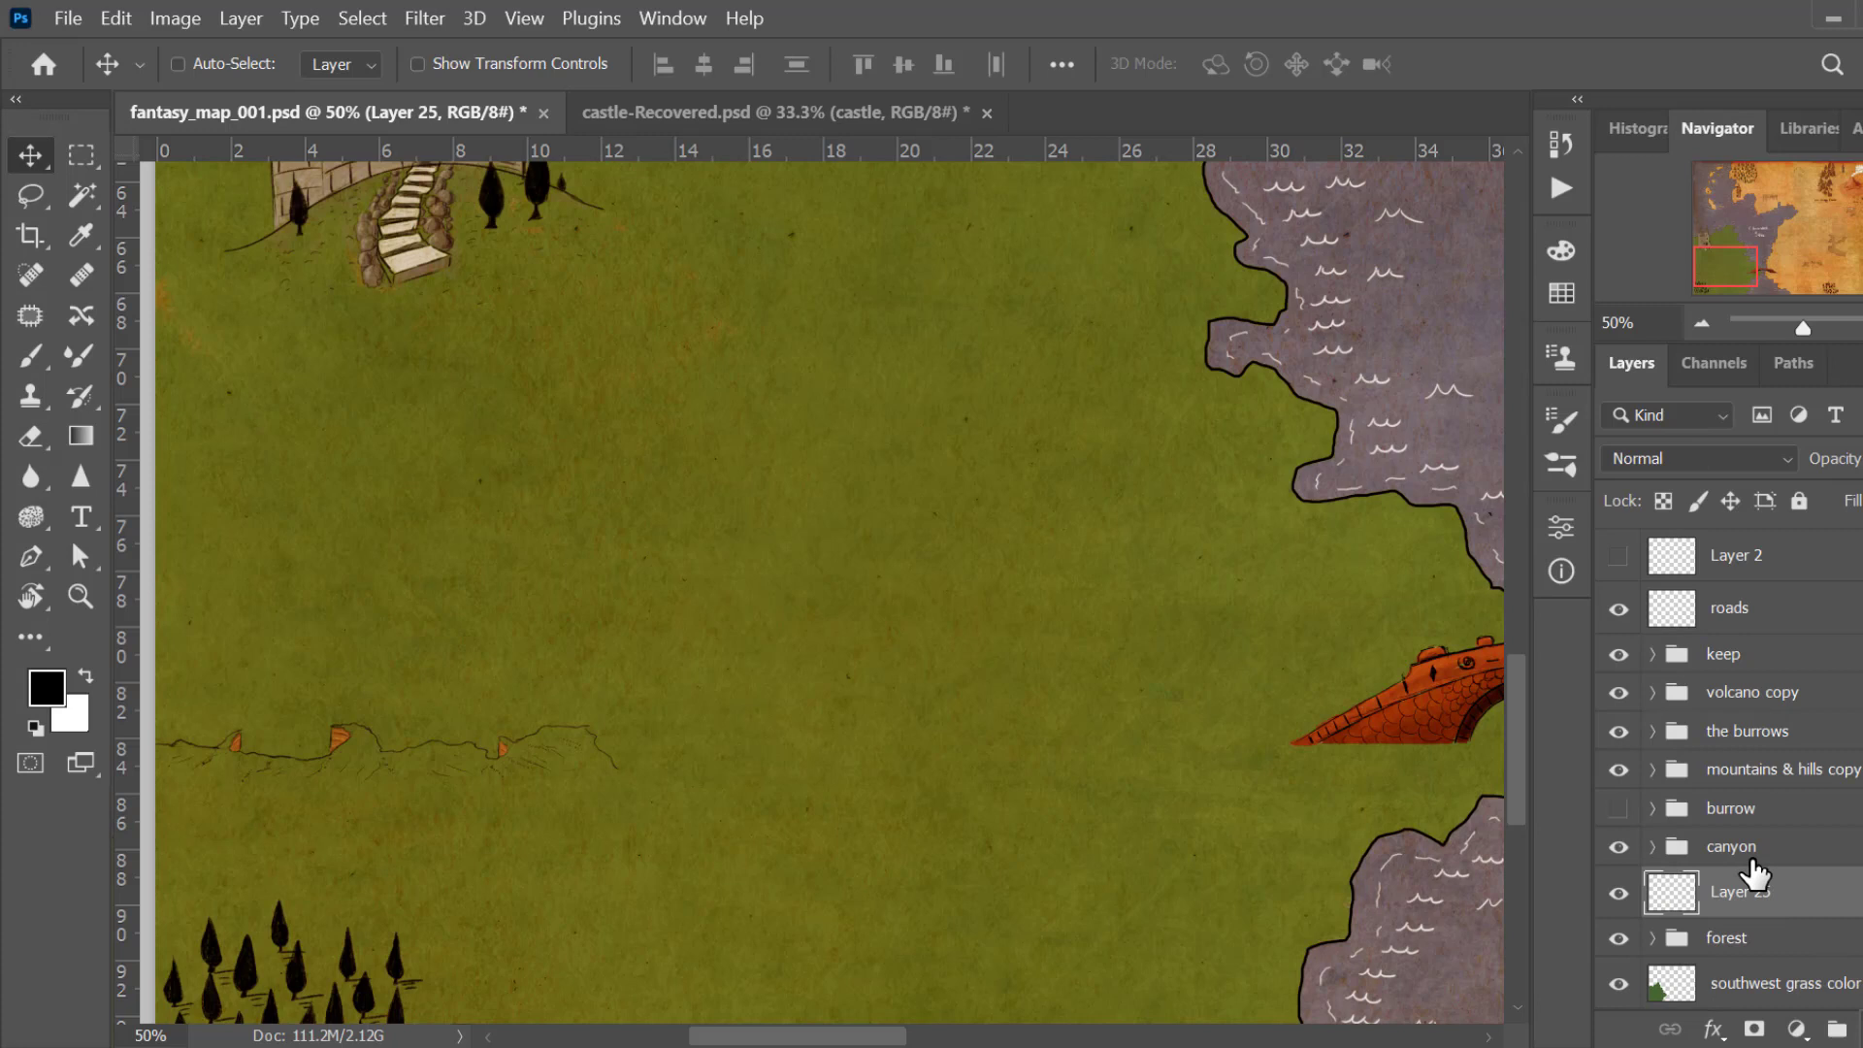
pyautogui.click(30, 356)
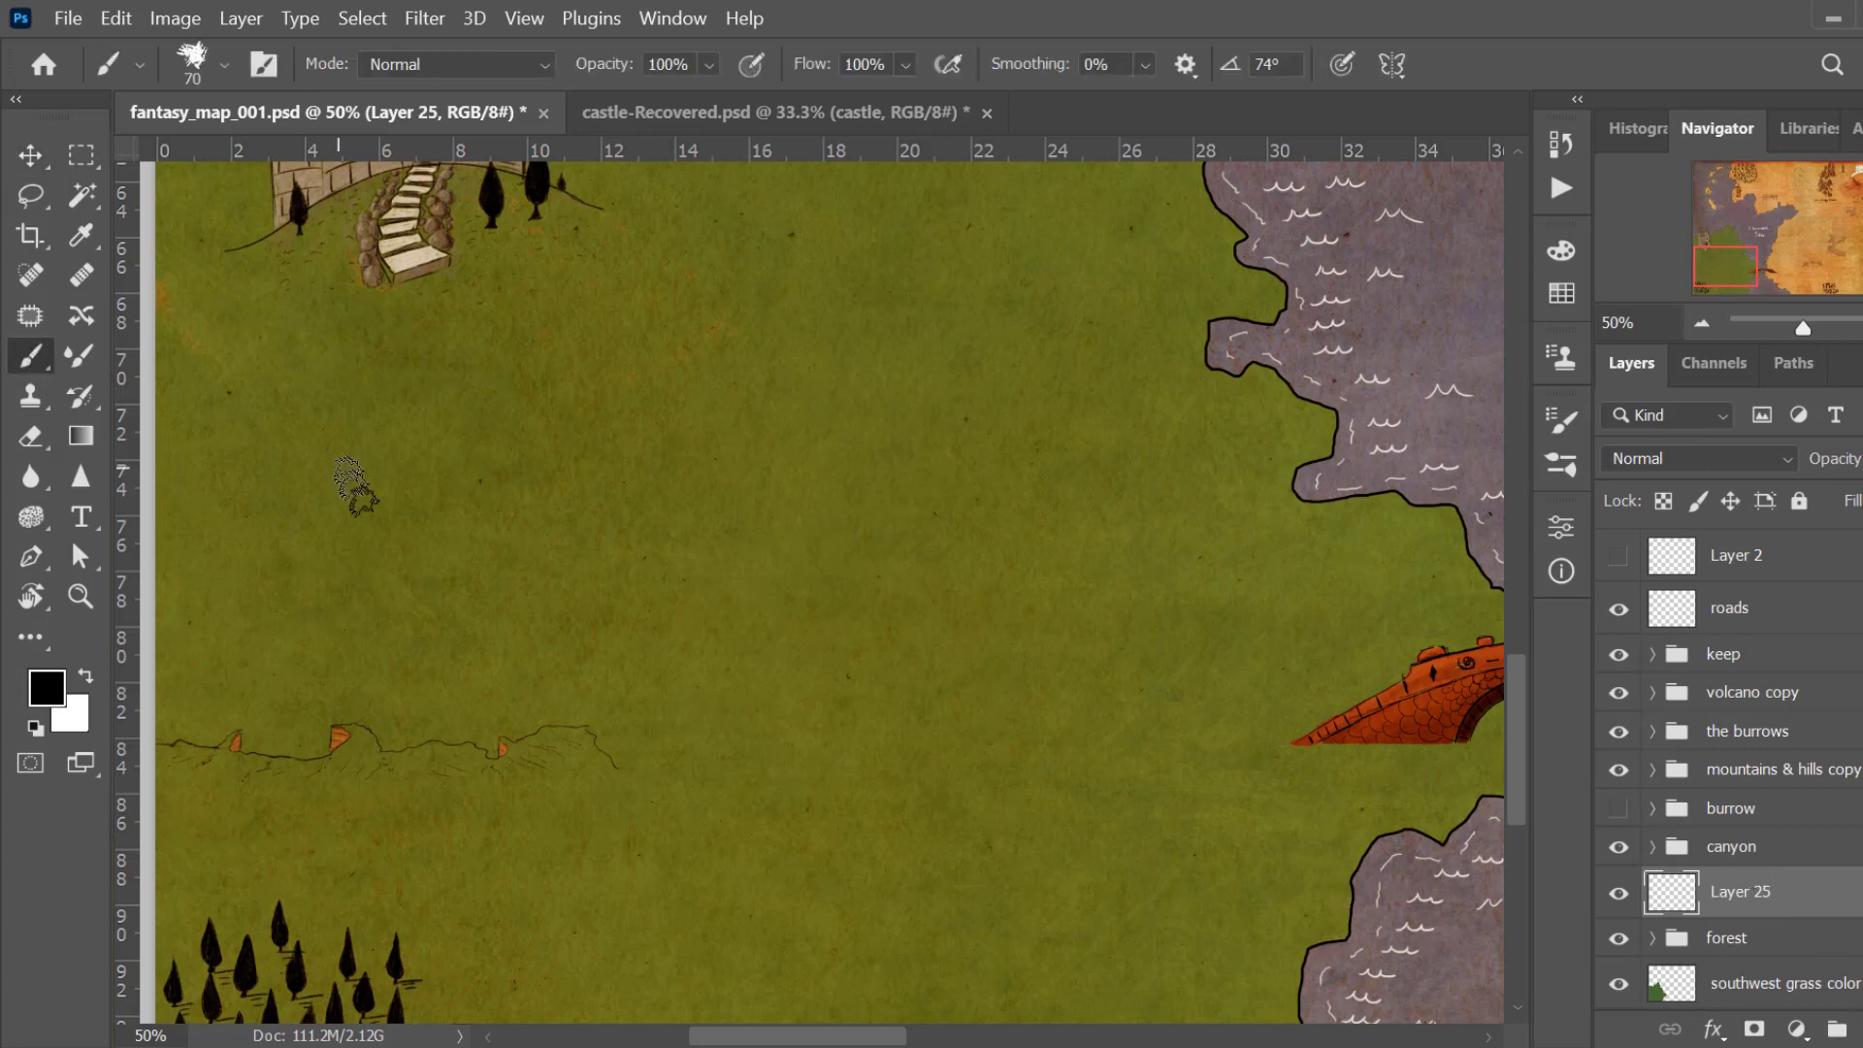
pyautogui.moveTo(258, 544); pyautogui.dragTo(1266, 520)
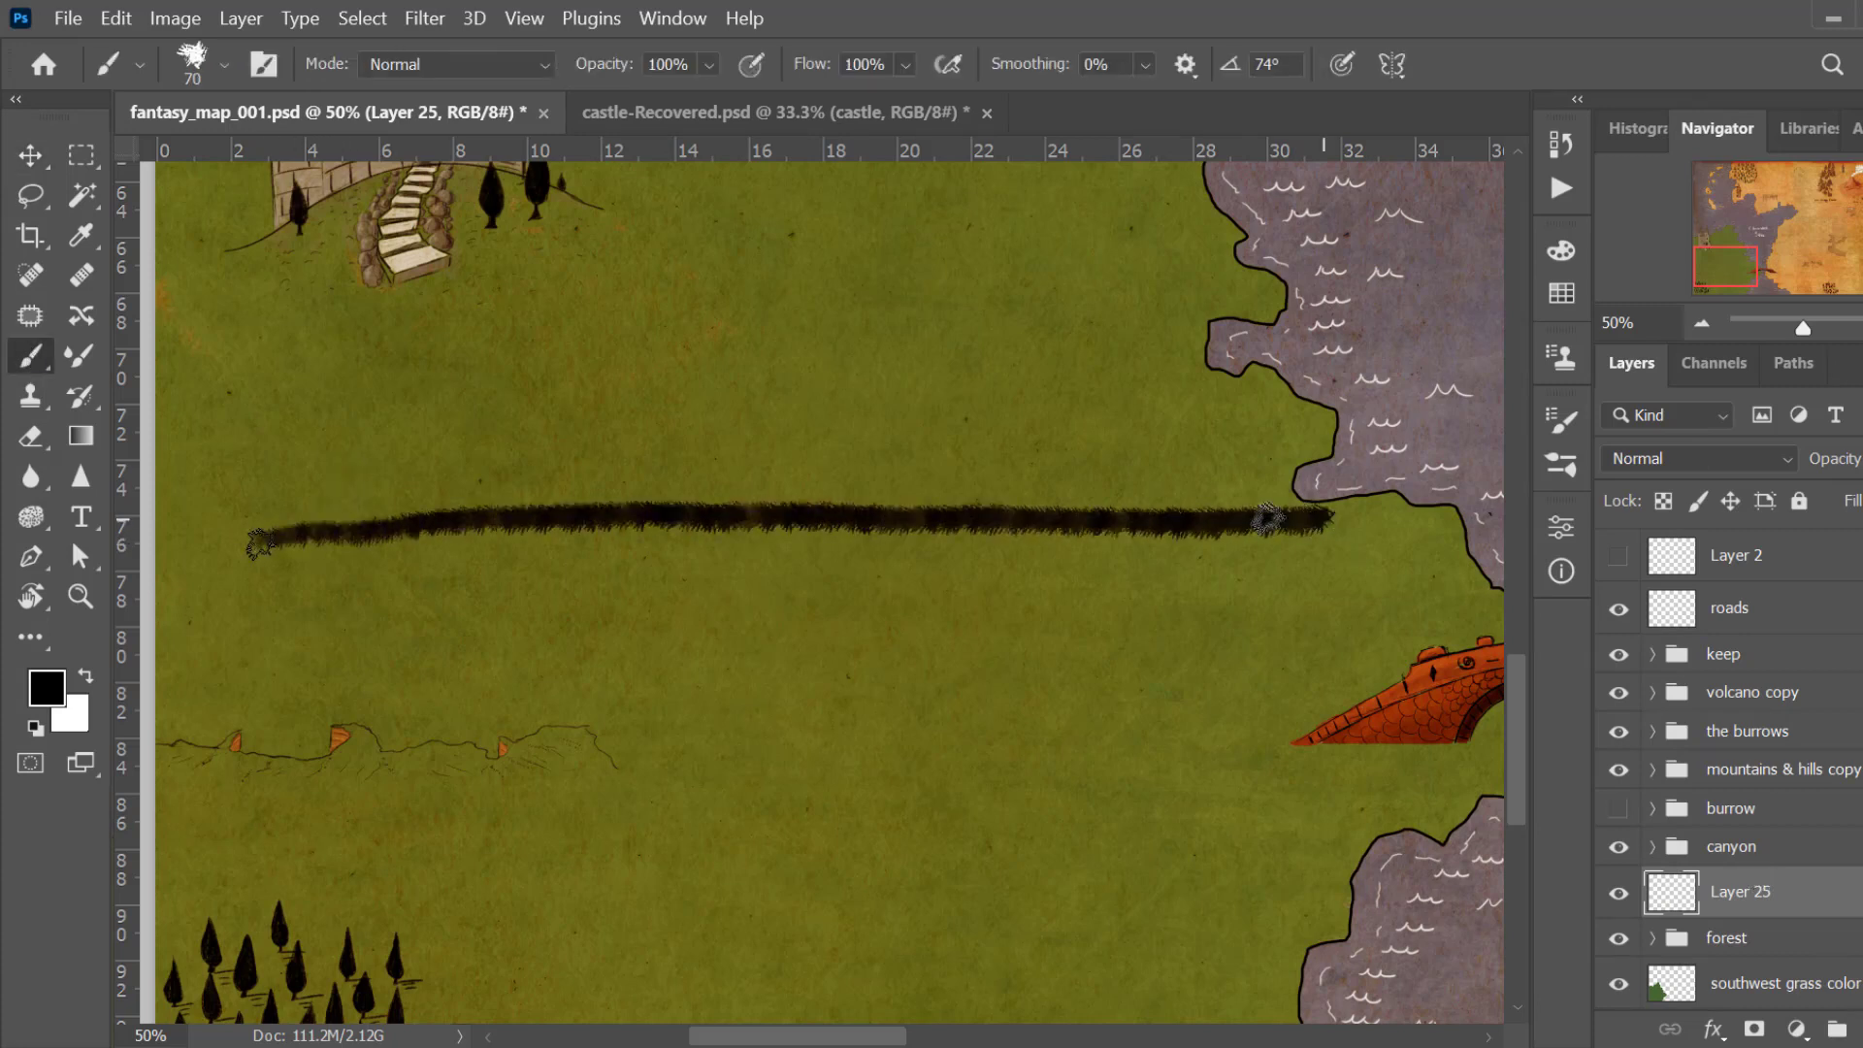
pyautogui.moveTo(405, 540)
pyautogui.mouseDown()
pyautogui.moveTo(291, 526)
pyautogui.moveTo(362, 524)
pyautogui.moveTo(249, 535)
pyautogui.moveTo(493, 512)
pyautogui.moveTo(1121, 510)
pyautogui.mouseUp()
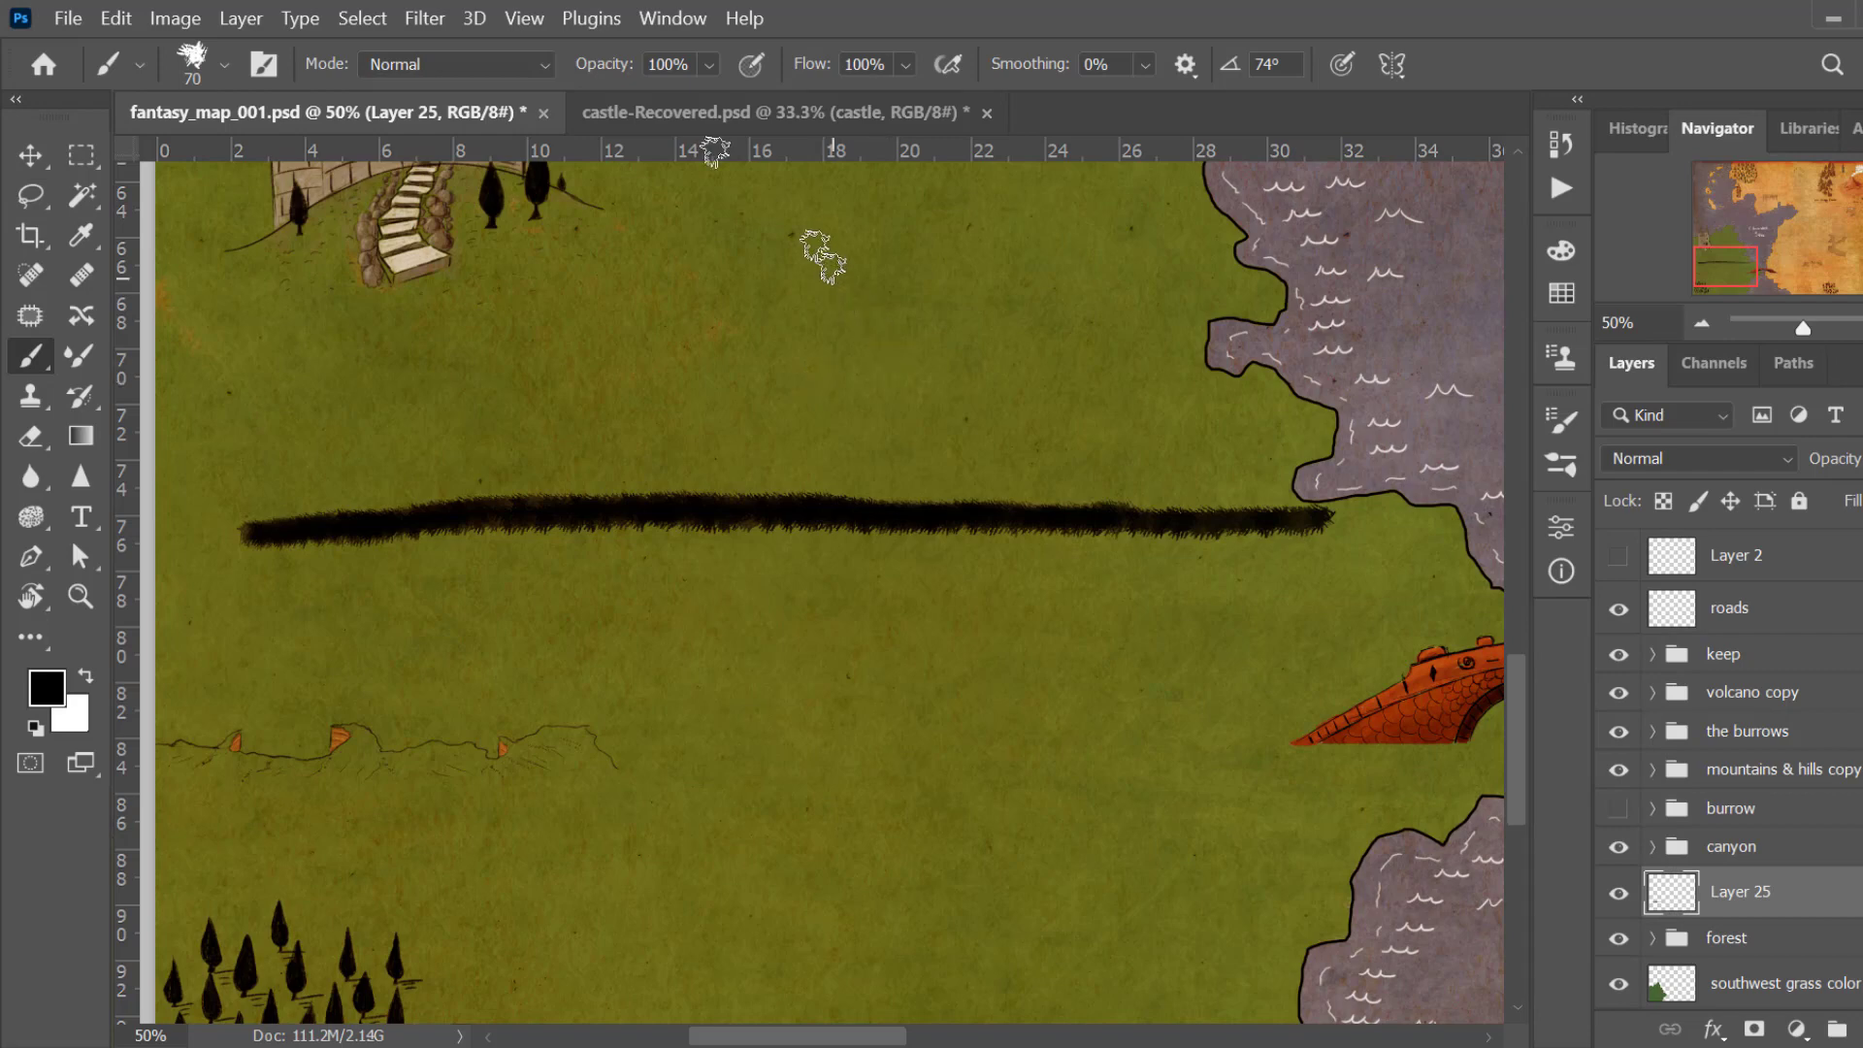
# Step: Choose Edit > Puppet Warp on Layer 25's dark stroke
pyautogui.click(115, 13)
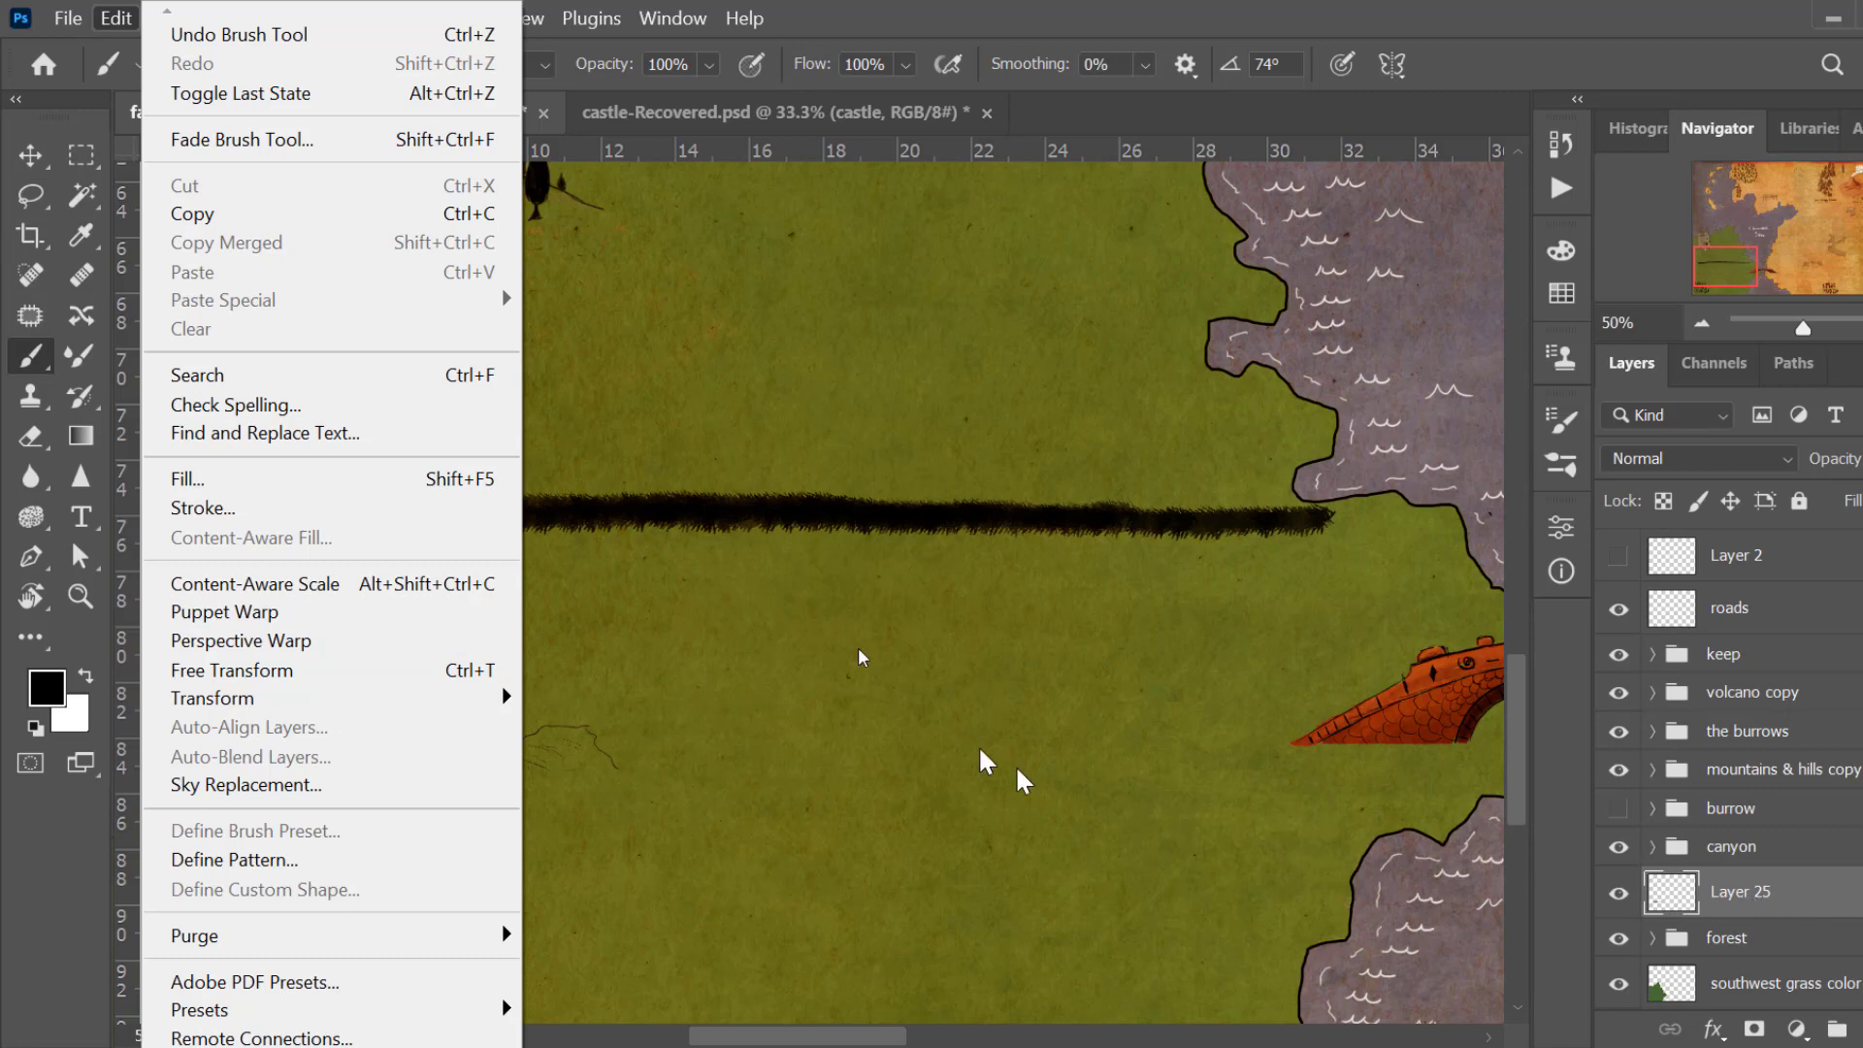
pyautogui.click(194, 612)
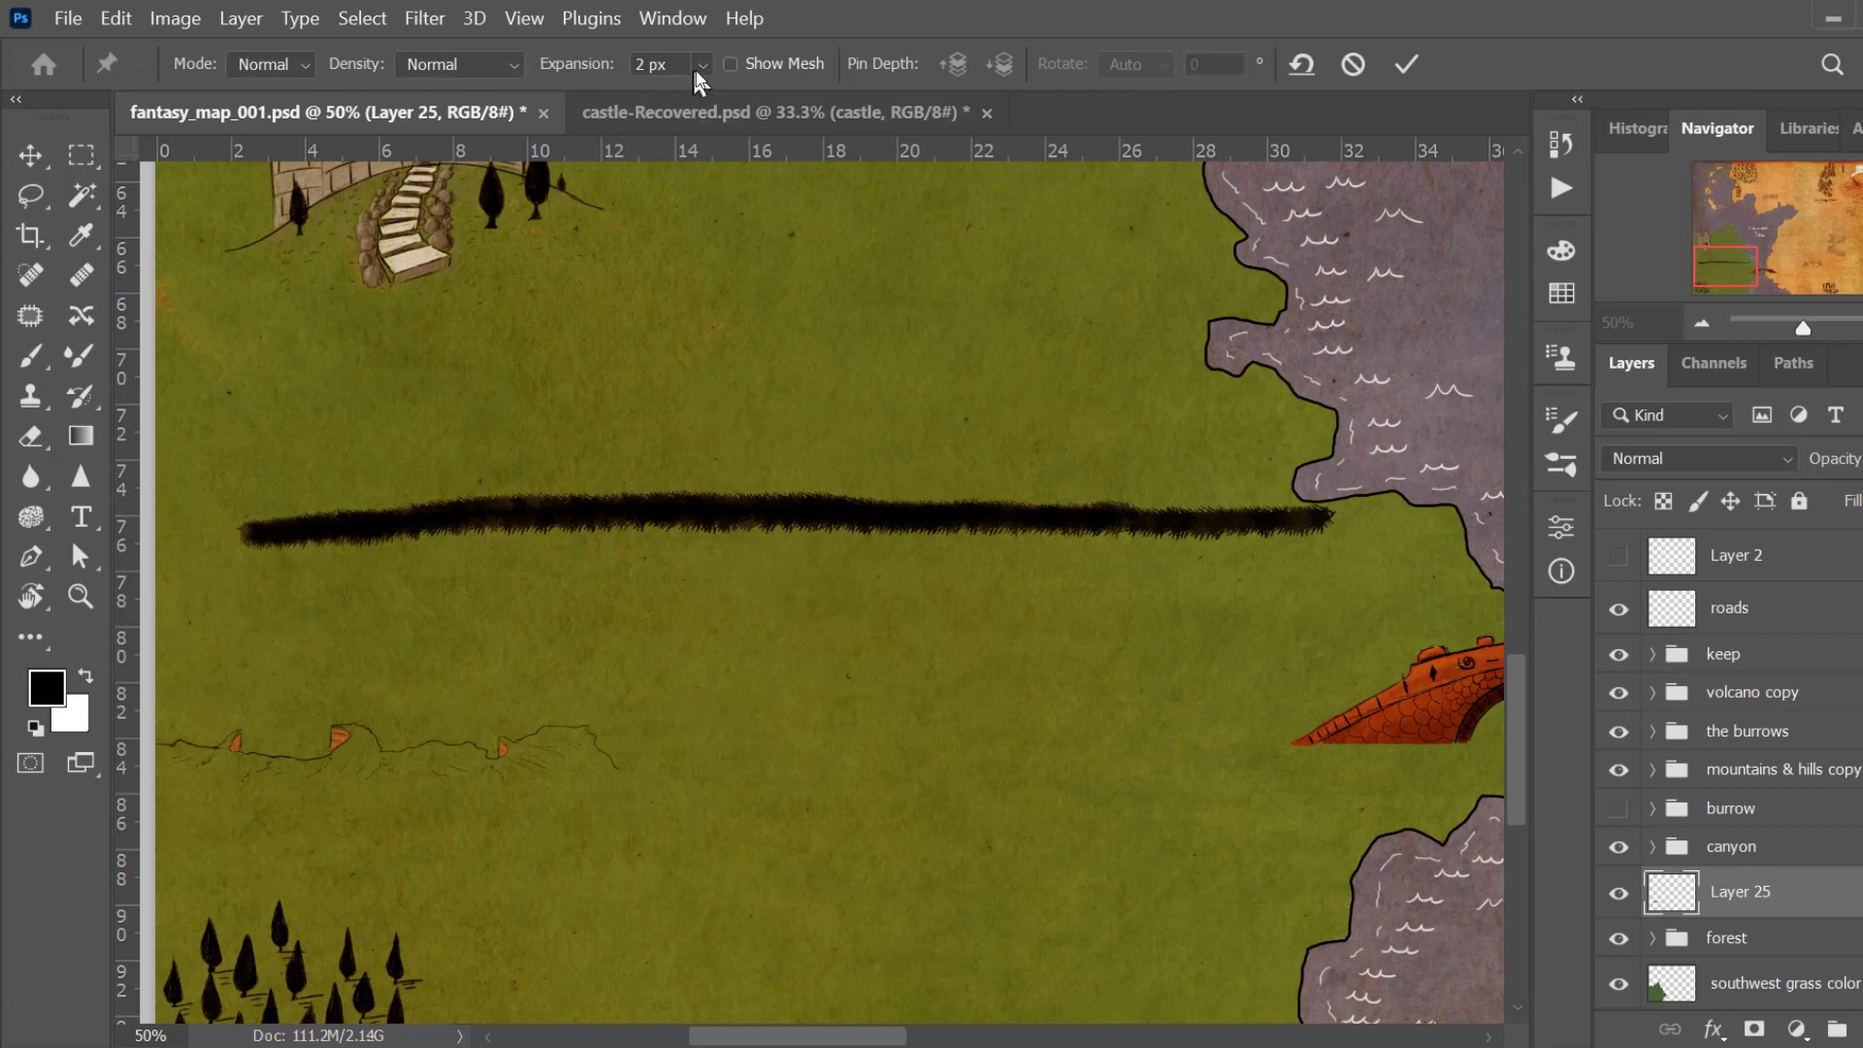
# Step: Increase the mesh expansion, pin both ends of the stroke and raise its left end
pyautogui.moveTo(701, 64)
pyautogui.mouseDown()
pyautogui.moveTo(718, 97)
pyautogui.moveTo(913, 81)
pyautogui.mouseUp()
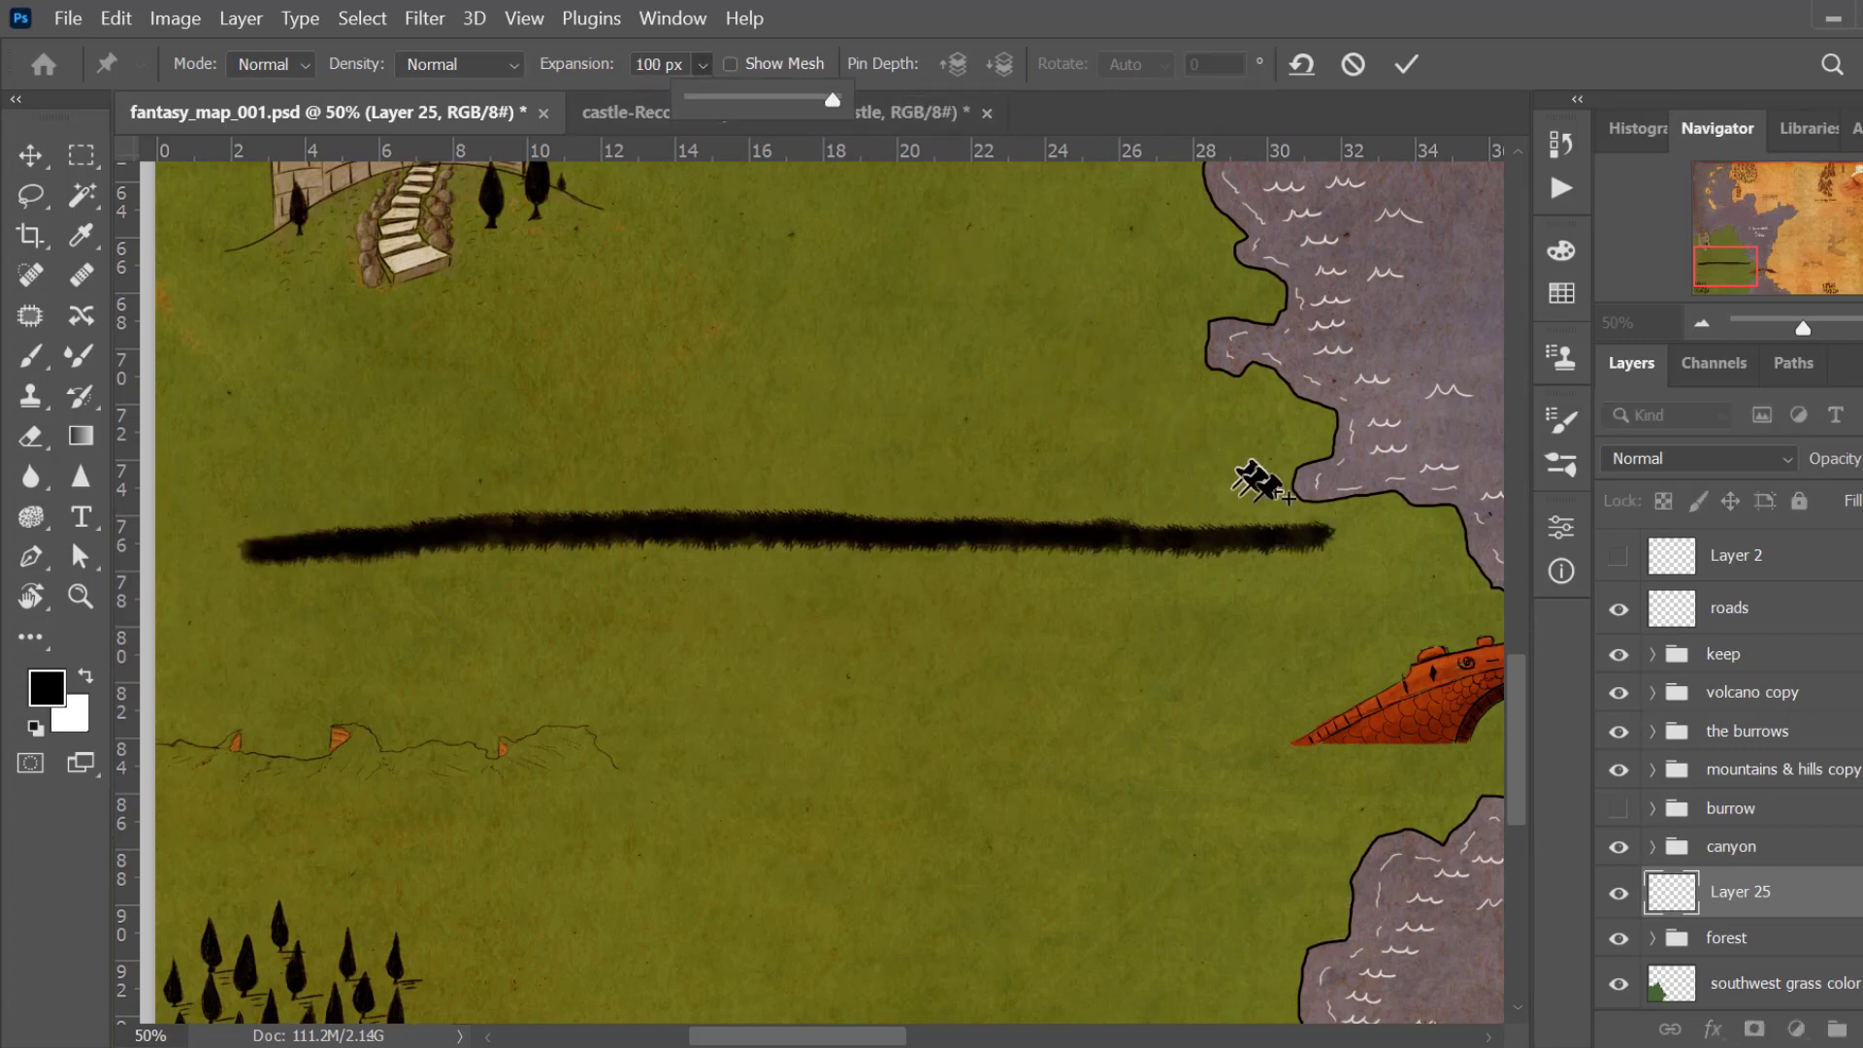
pyautogui.click(1302, 534)
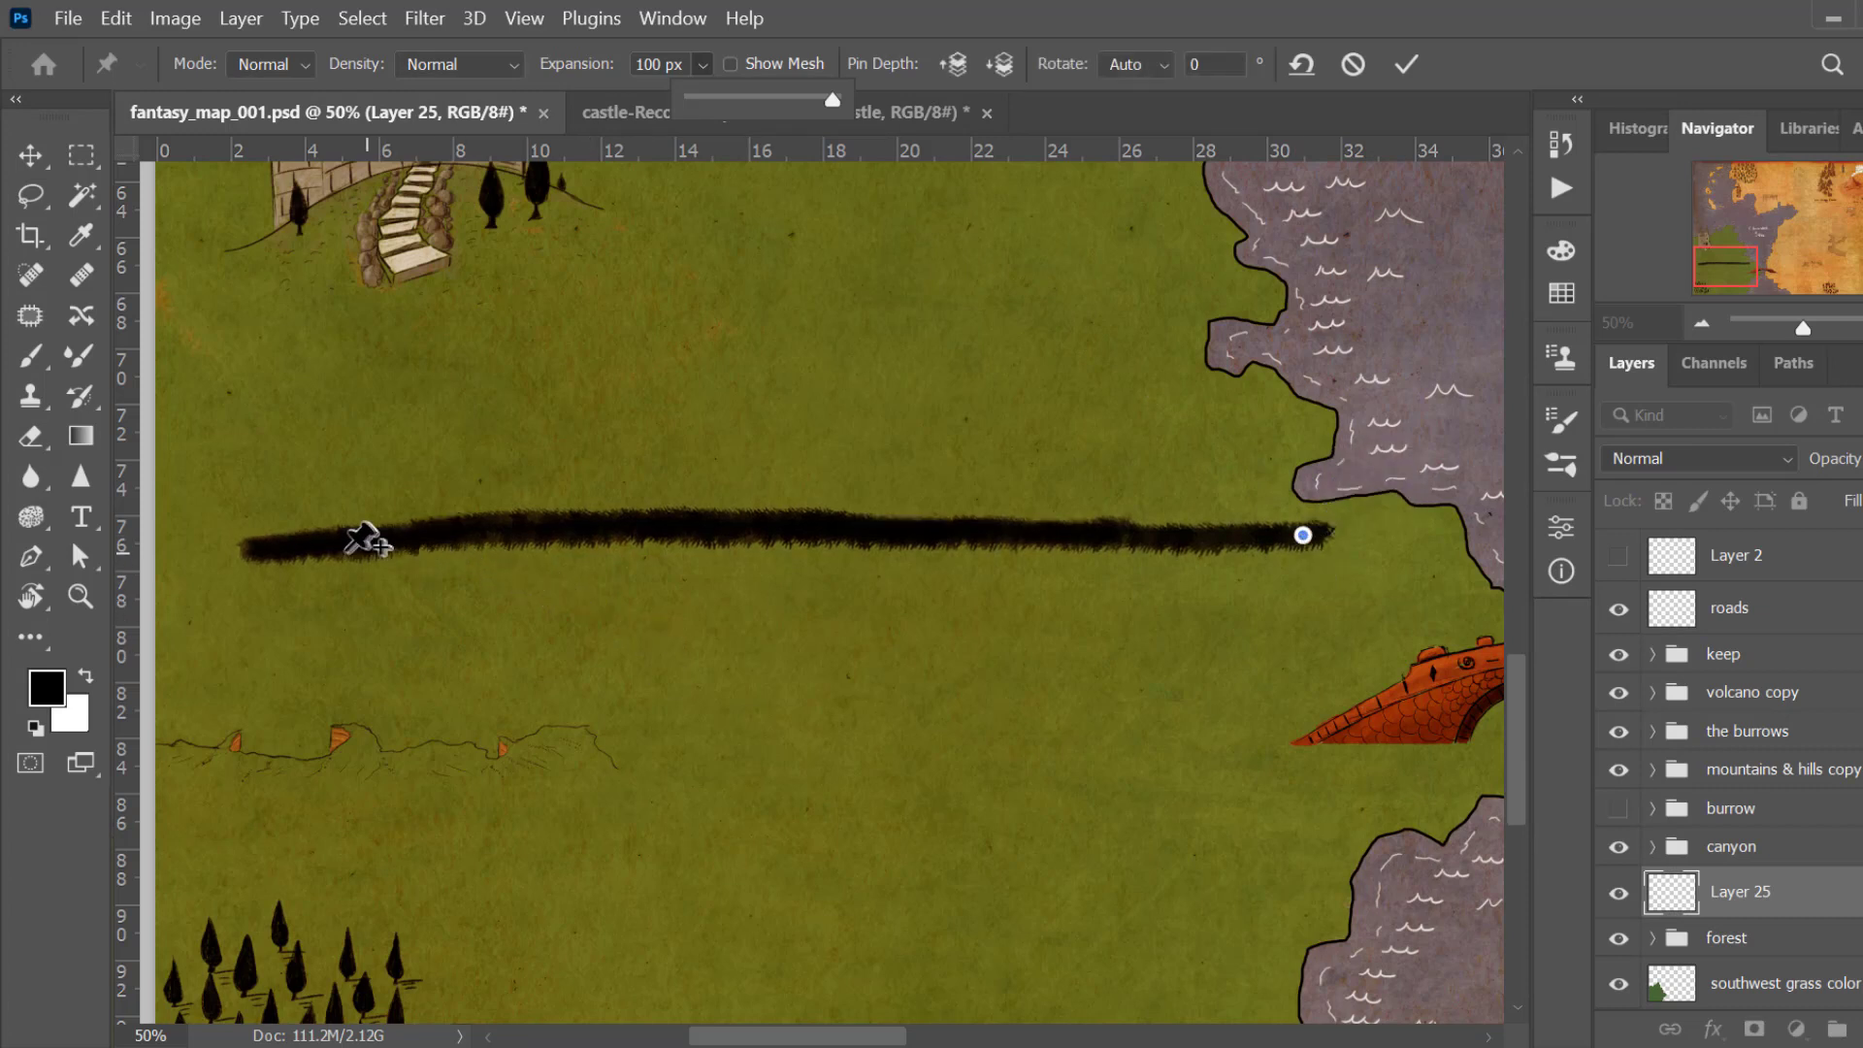
pyautogui.click(265, 546)
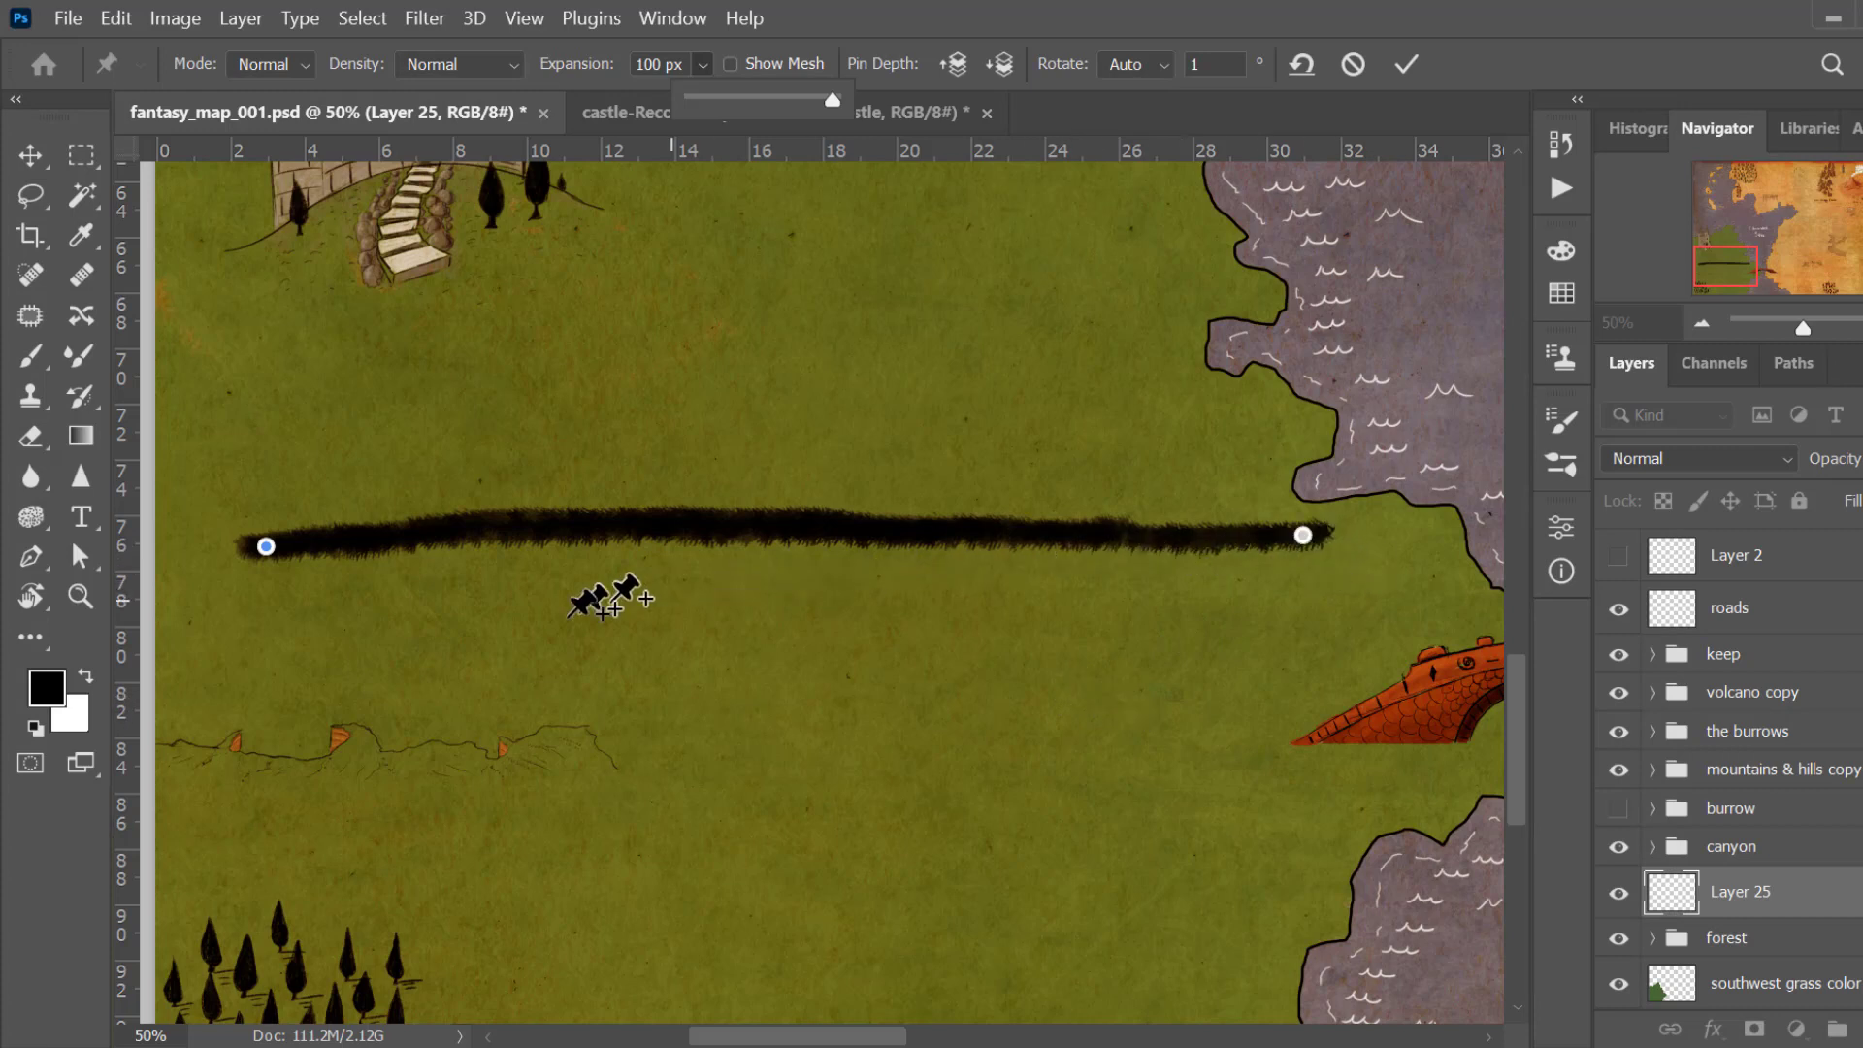
pyautogui.moveTo(266, 548)
pyautogui.mouseDown()
pyautogui.moveTo(362, 703)
pyautogui.moveTo(587, 876)
pyautogui.moveTo(811, 790)
pyautogui.moveTo(1061, 624)
pyautogui.moveTo(1019, 653)
pyautogui.moveTo(600, 668)
pyautogui.moveTo(283, 715)
pyautogui.moveTo(195, 657)
pyautogui.moveTo(165, 427)
pyautogui.moveTo(335, 755)
pyautogui.moveTo(274, 611)
pyautogui.moveTo(263, 480)
pyautogui.mouseUp()
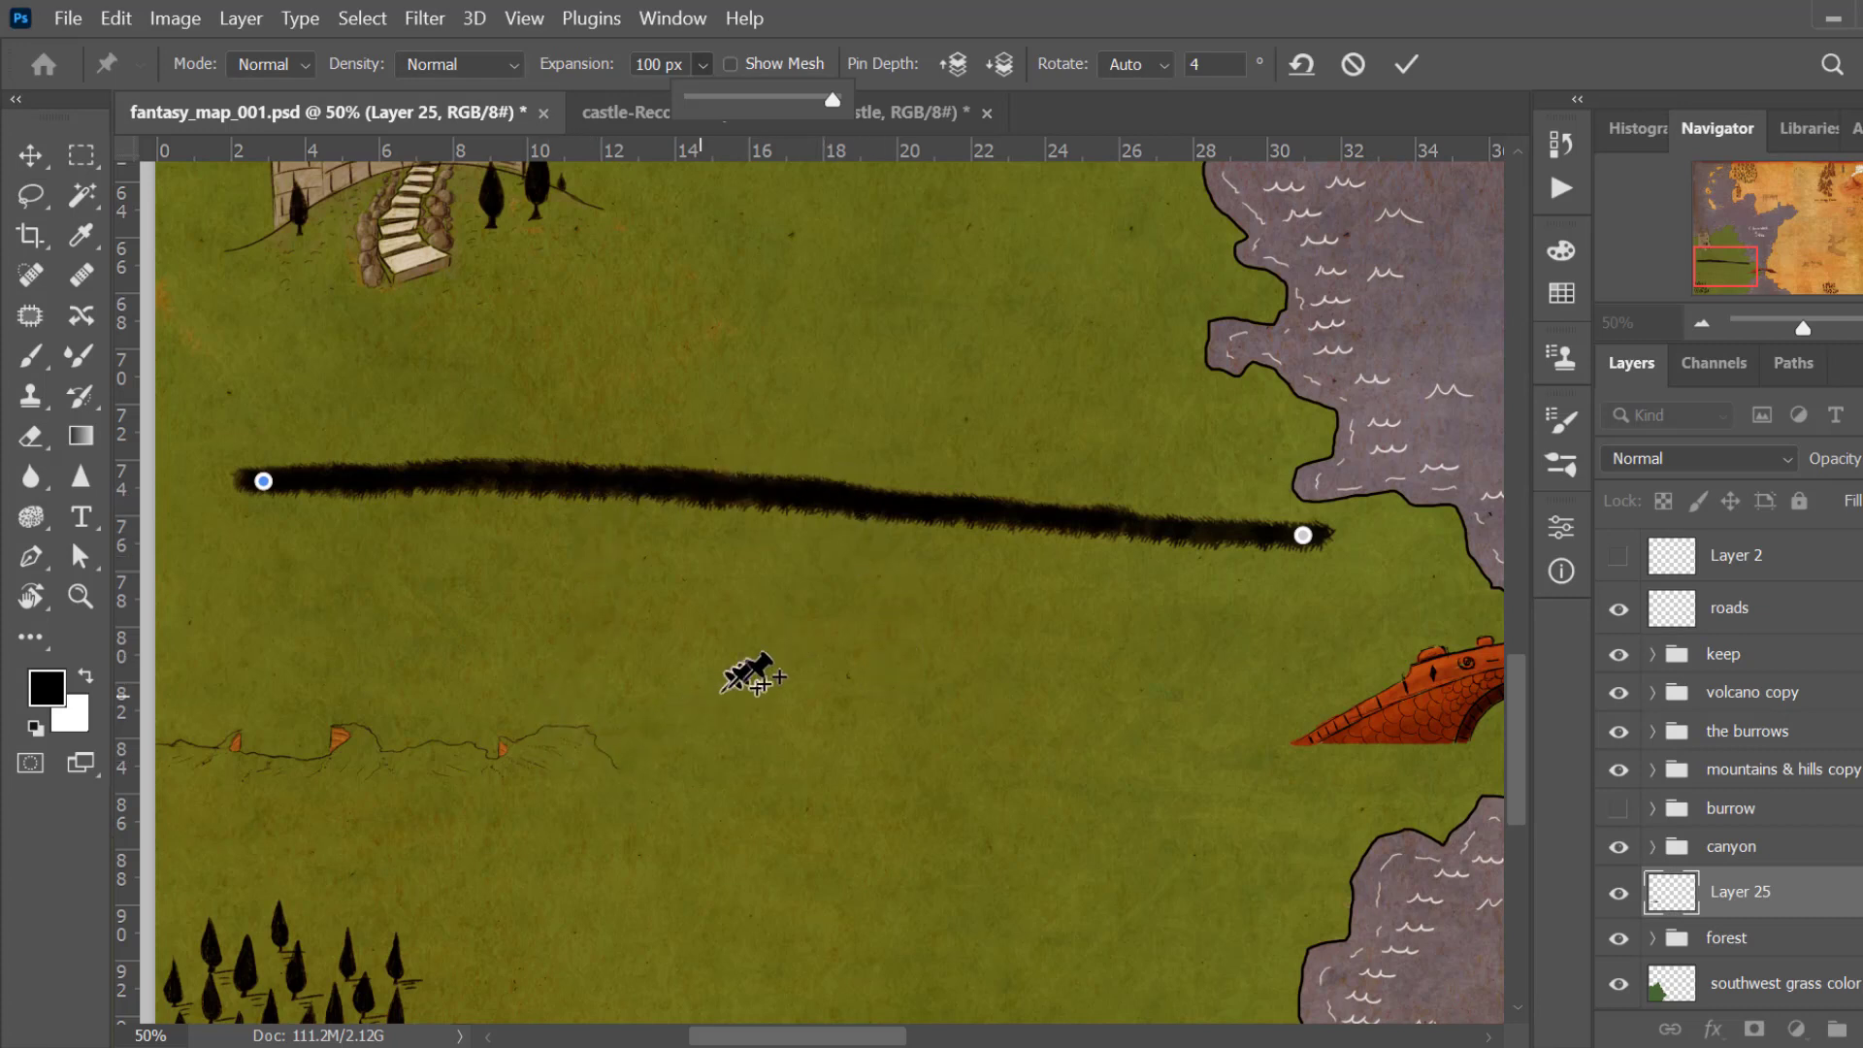
# Step: Pin three points along the stroke, lift the right part into a peak and drop the left into a dip
pyautogui.click(762, 485)
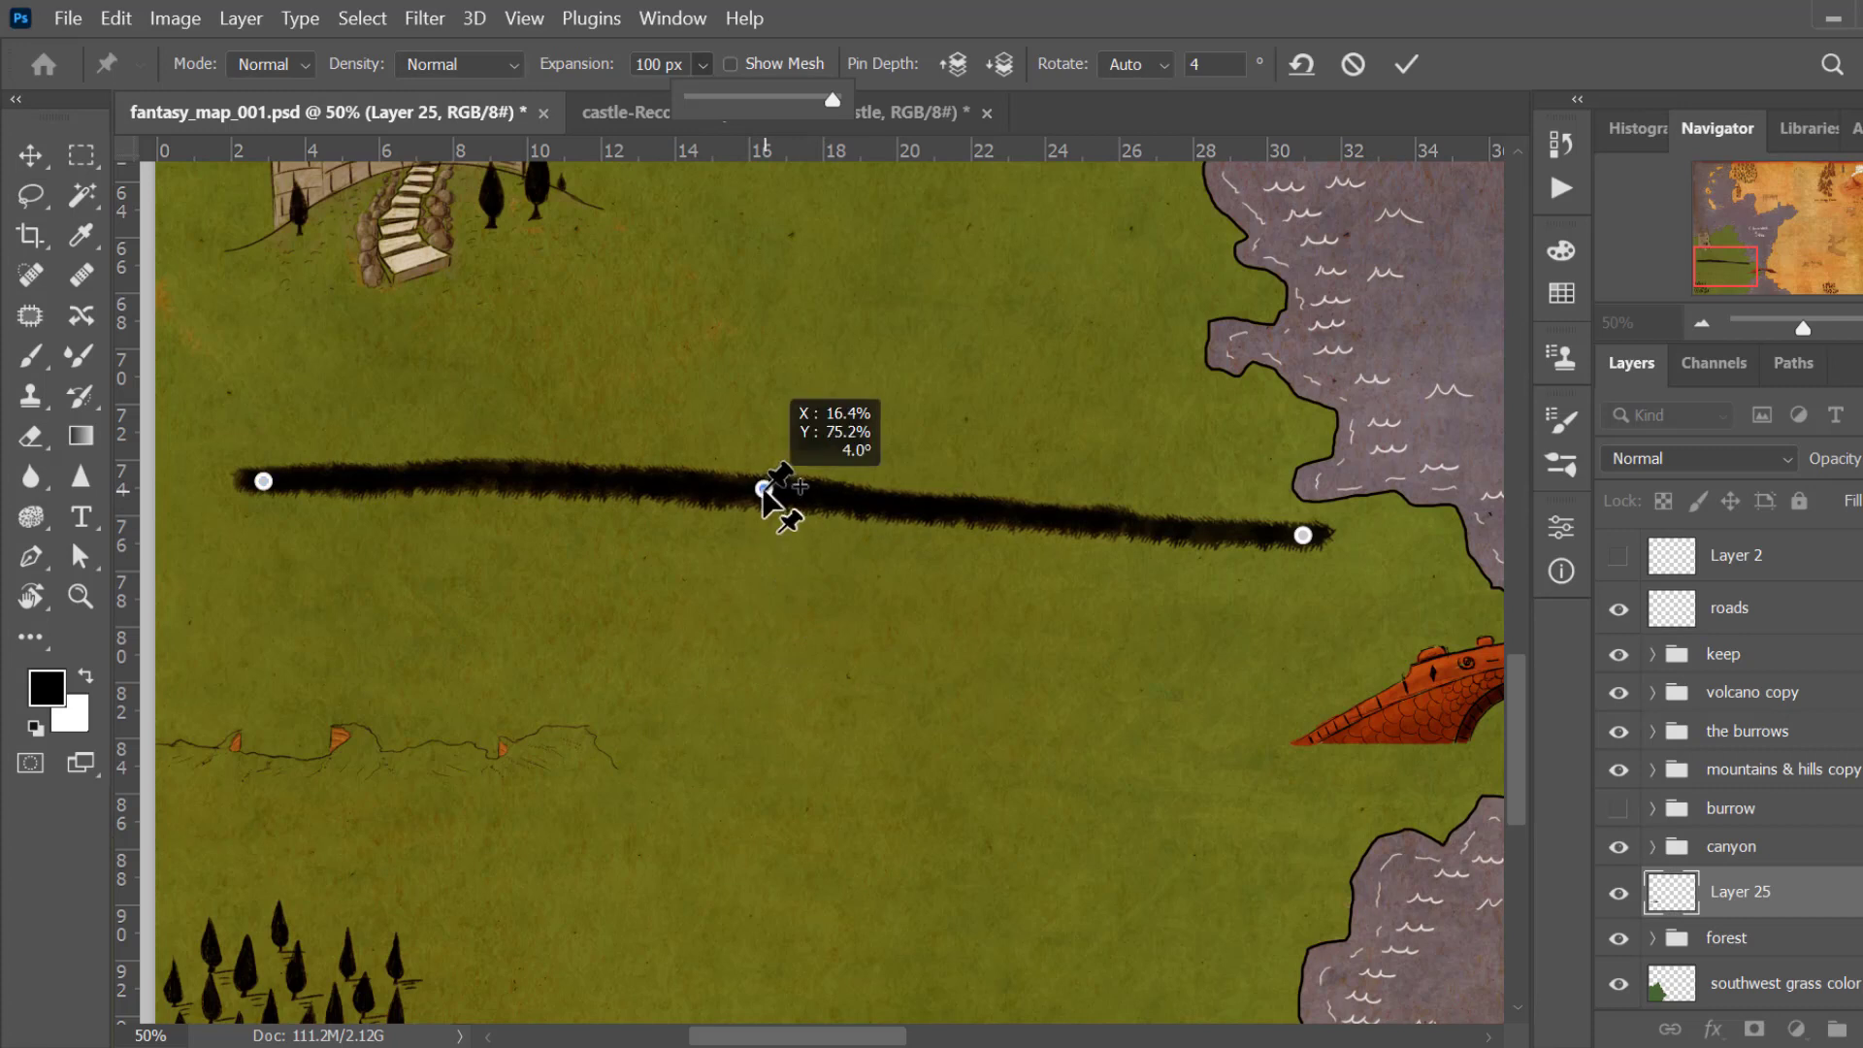
pyautogui.click(1027, 512)
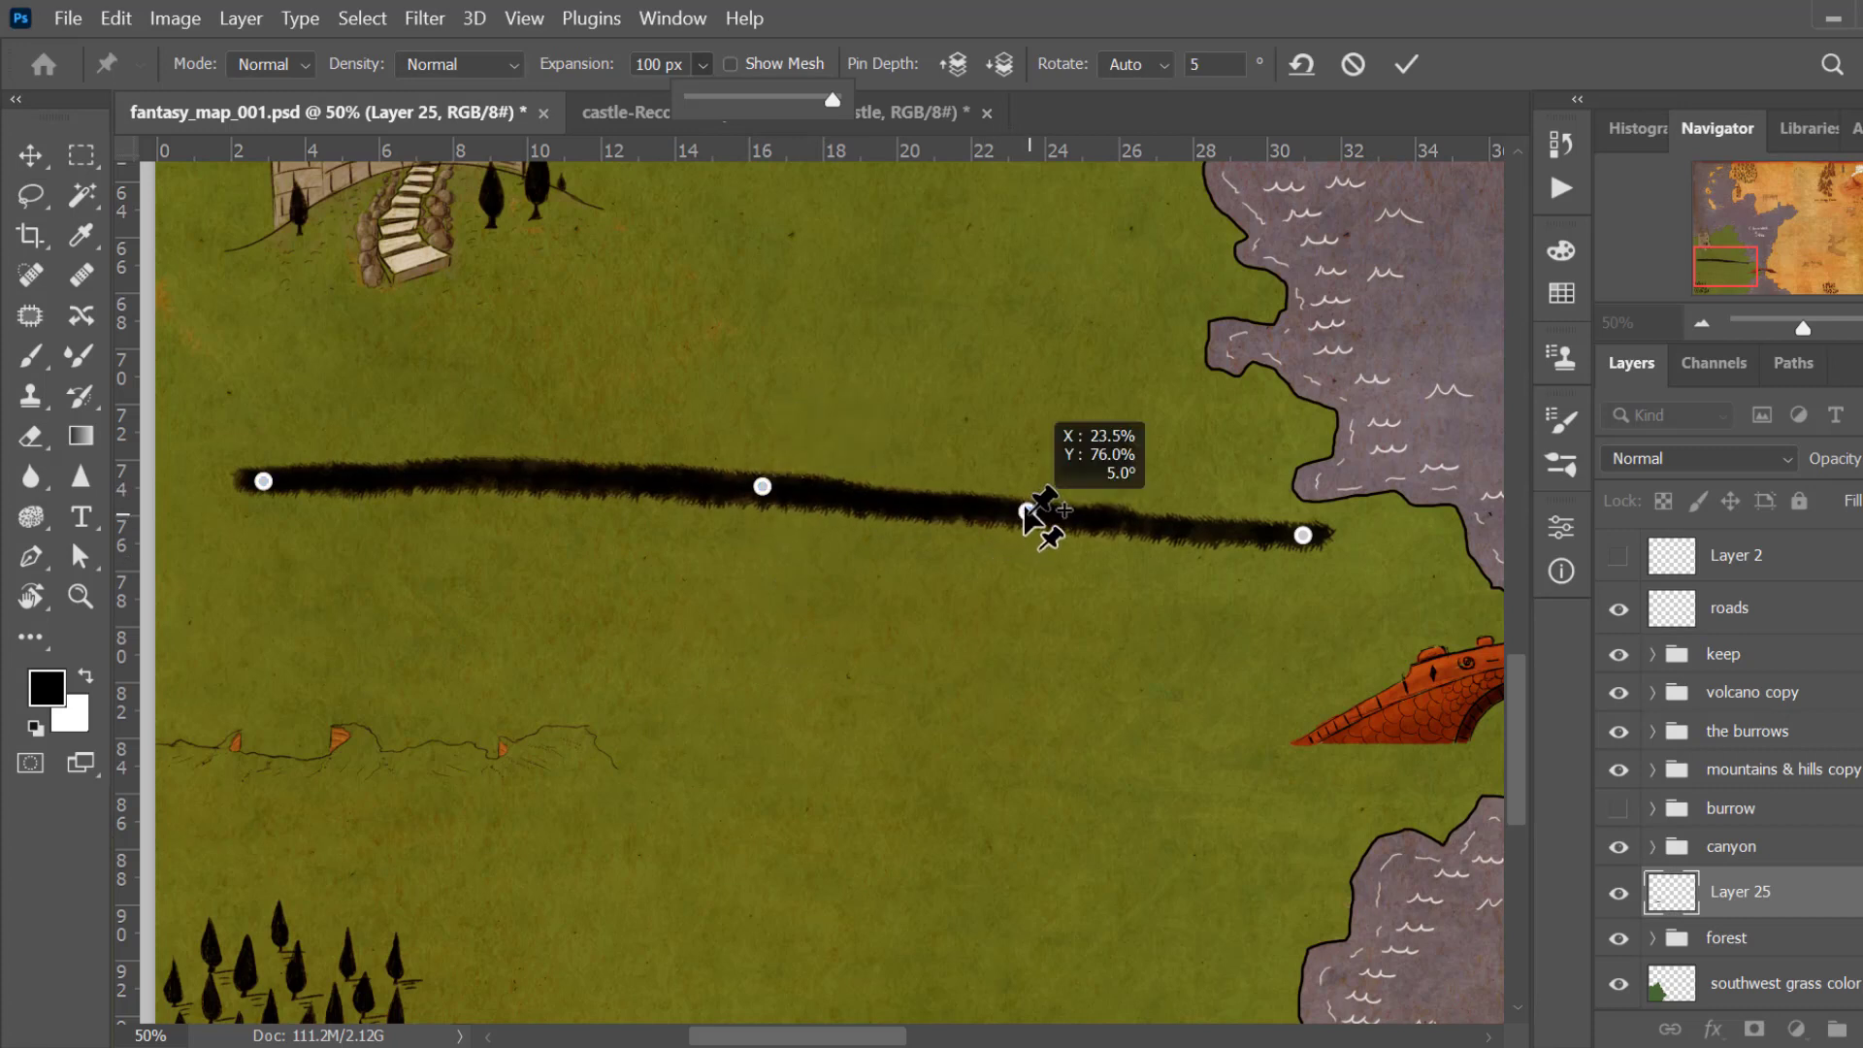
pyautogui.click(507, 473)
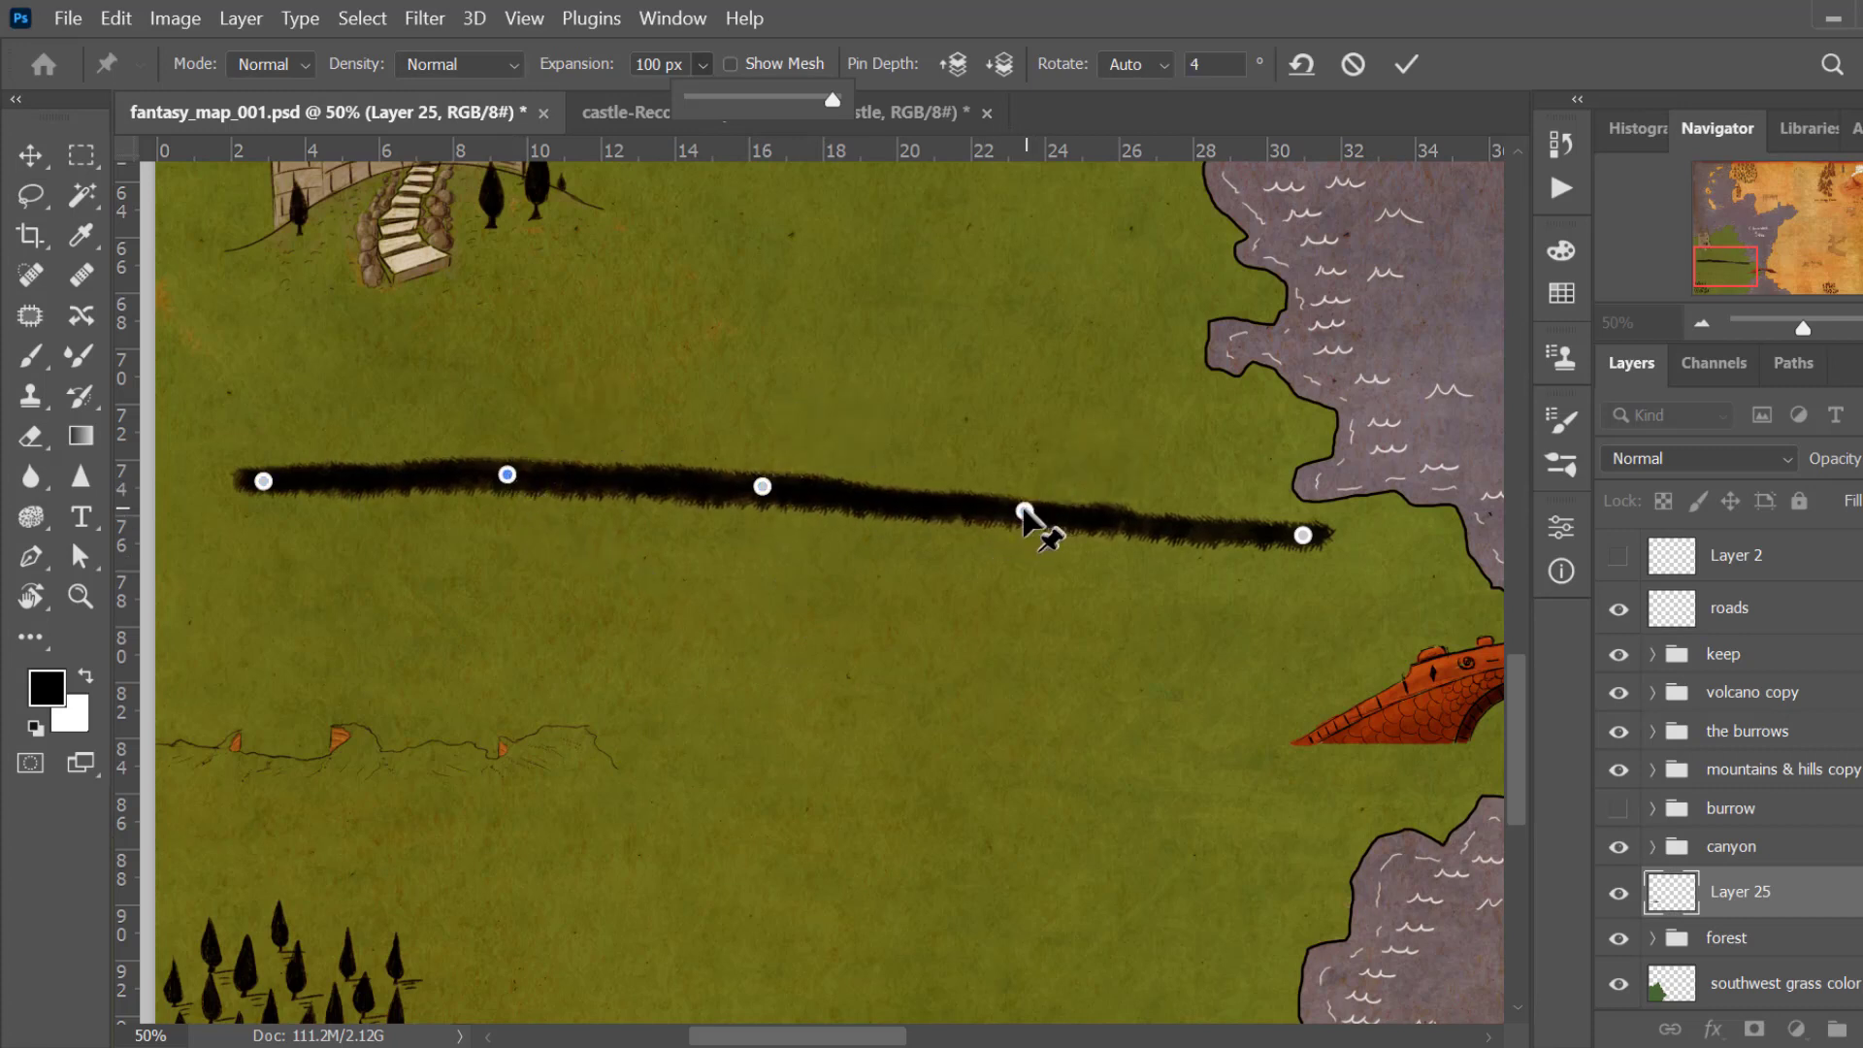
pyautogui.moveTo(1025, 511); pyautogui.dragTo(1015, 418)
pyautogui.moveTo(507, 474); pyautogui.dragTo(515, 607)
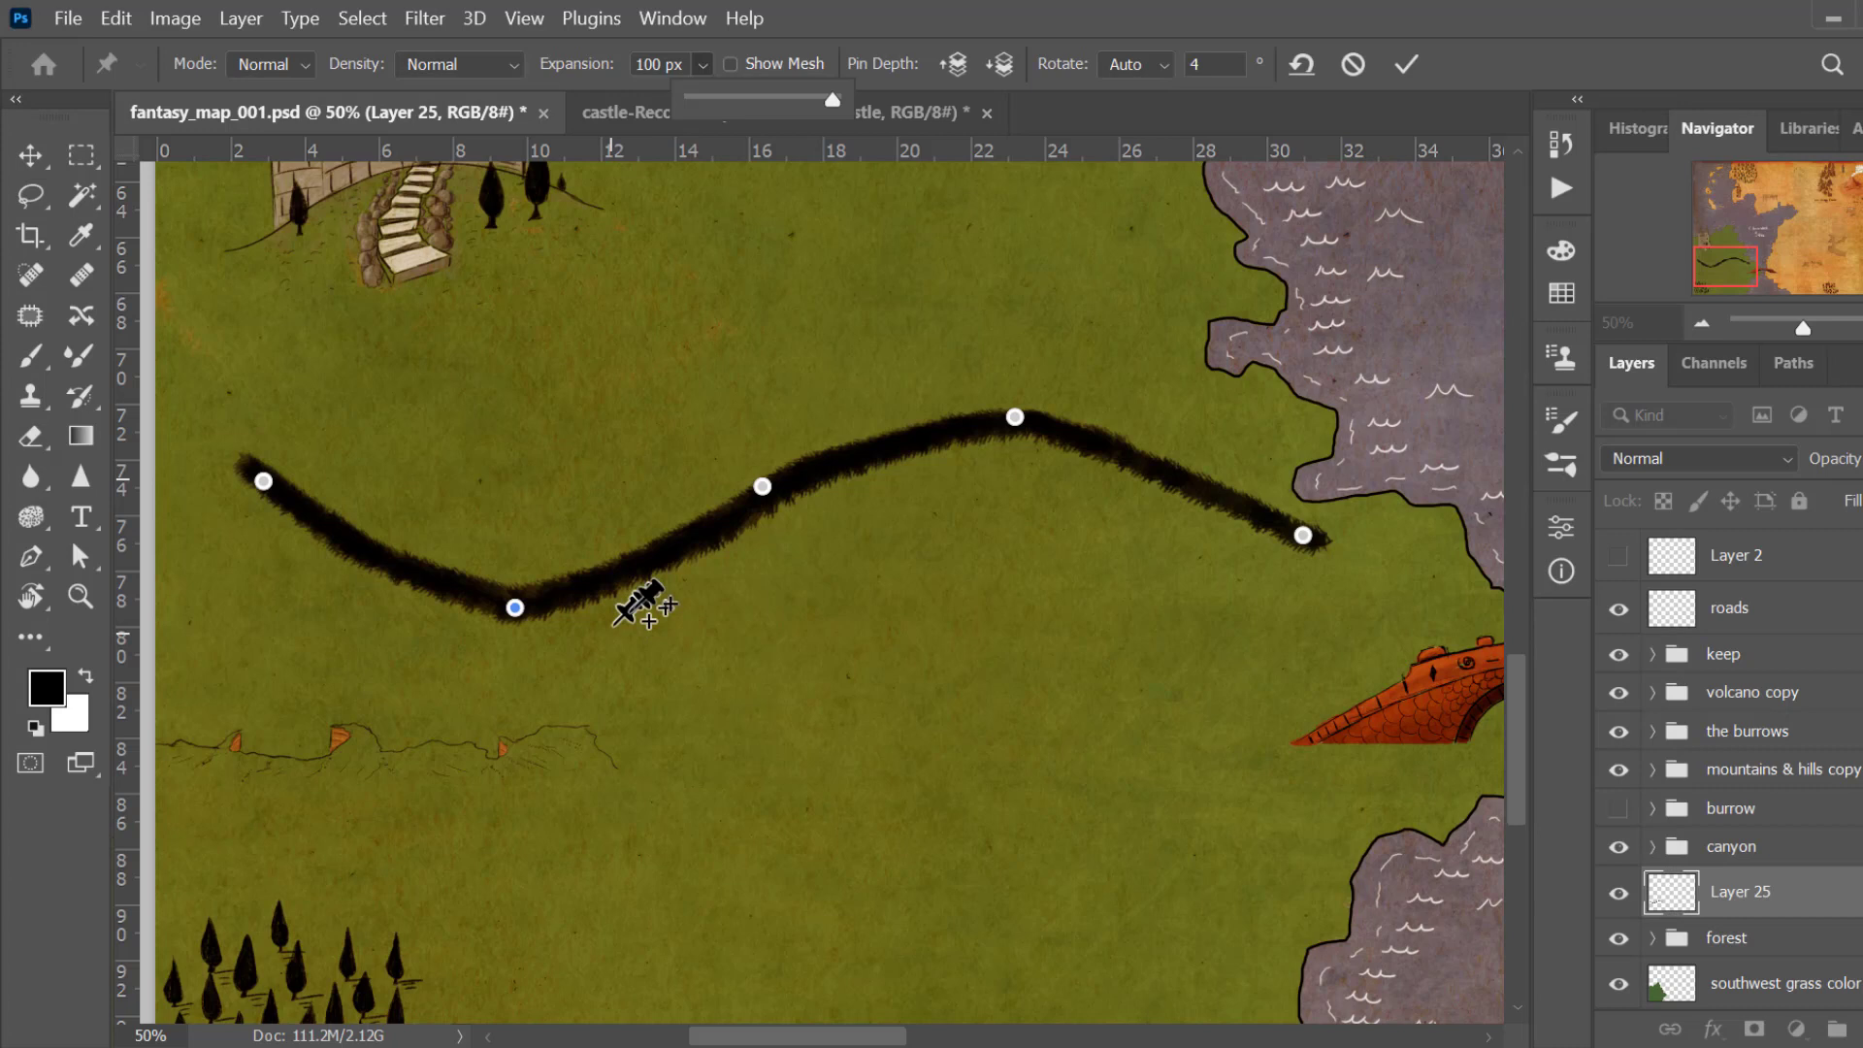
pyautogui.moveTo(1031, 432); pyautogui.dragTo(1013, 350)
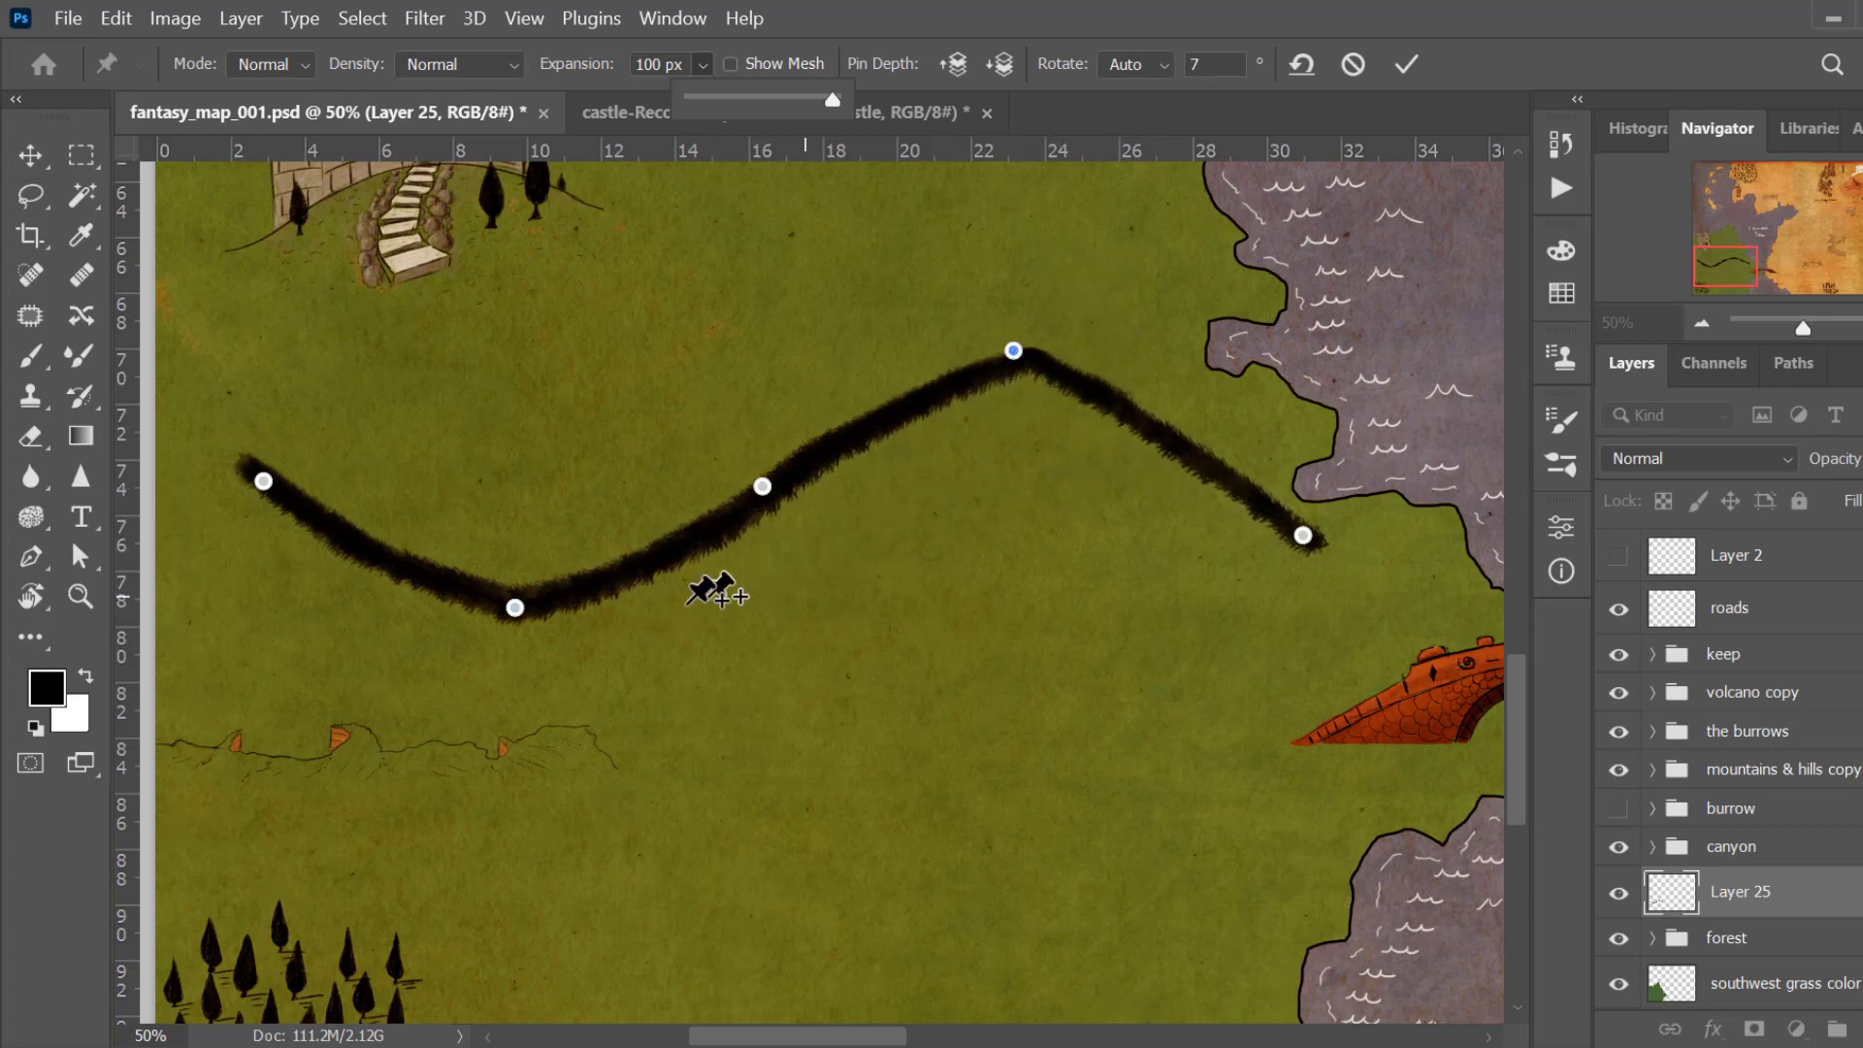
pyautogui.moveTo(515, 609); pyautogui.dragTo(527, 691)
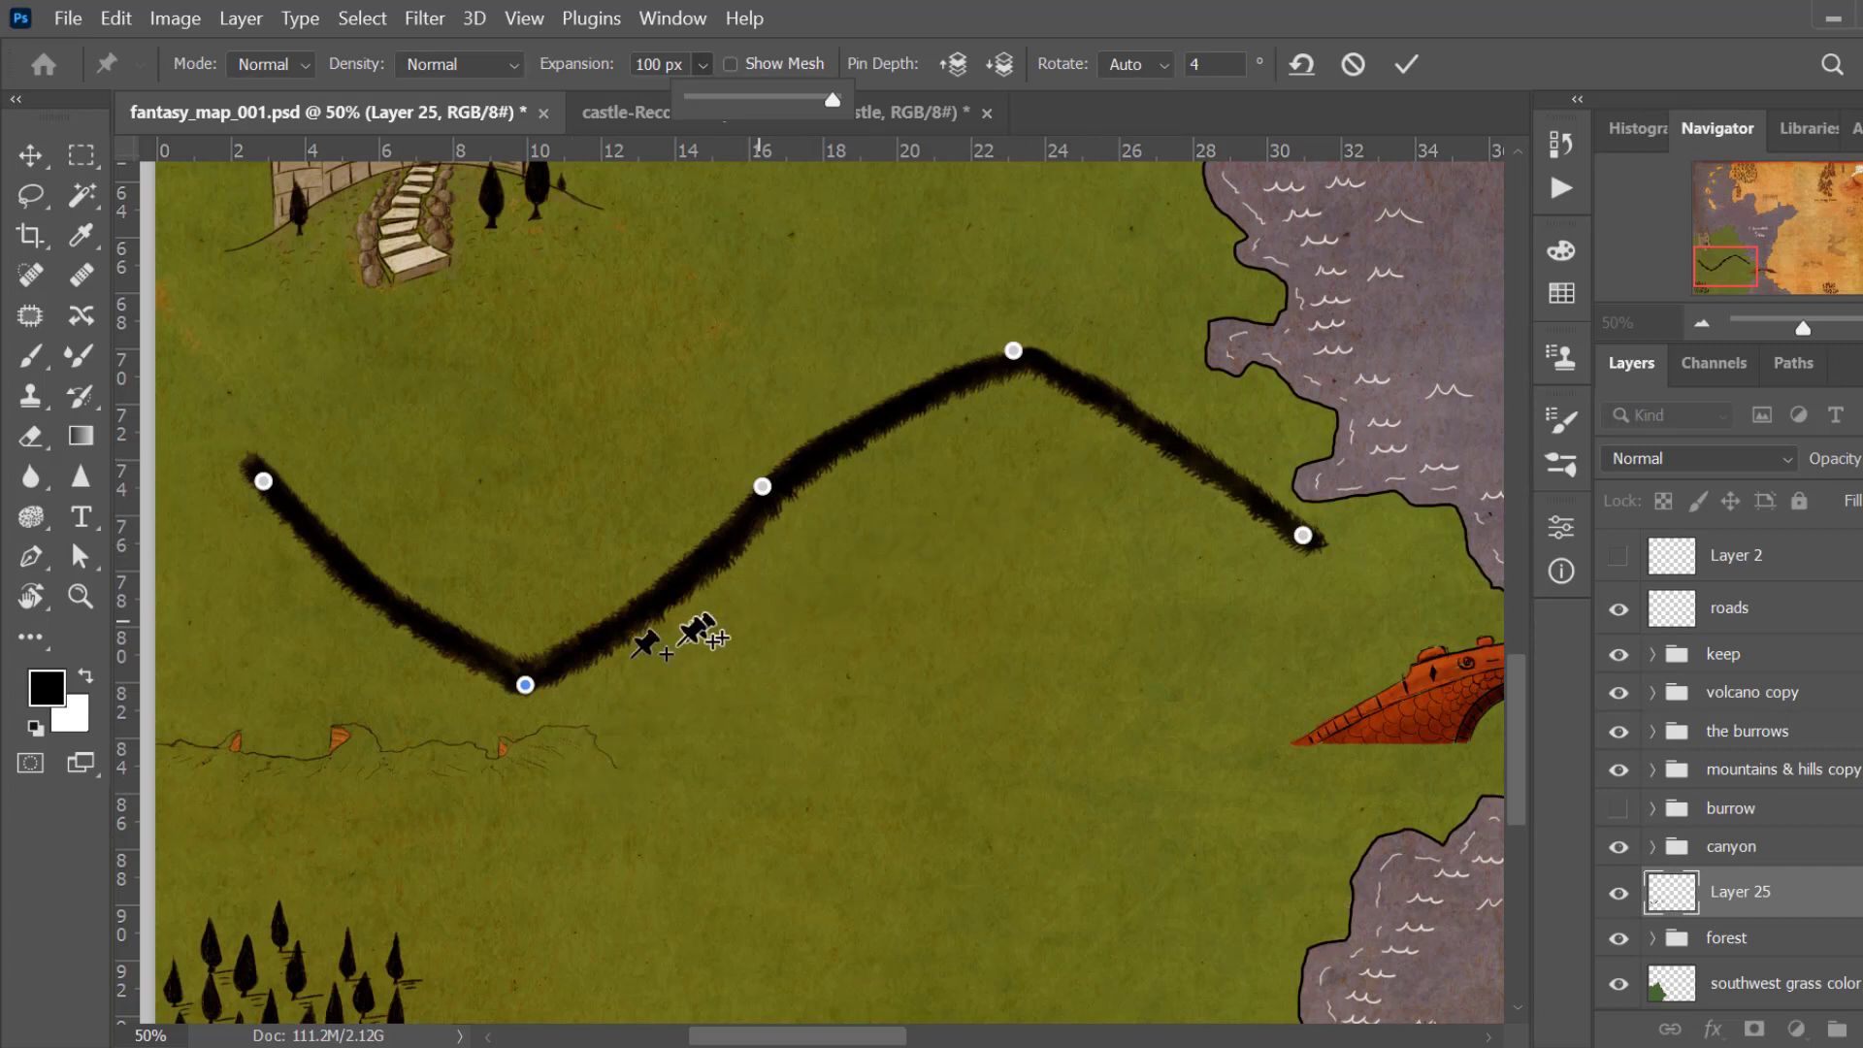
# Step: Add pins on the slopes and lower curves and nudge them to smooth the wave
pyautogui.click(1104, 377)
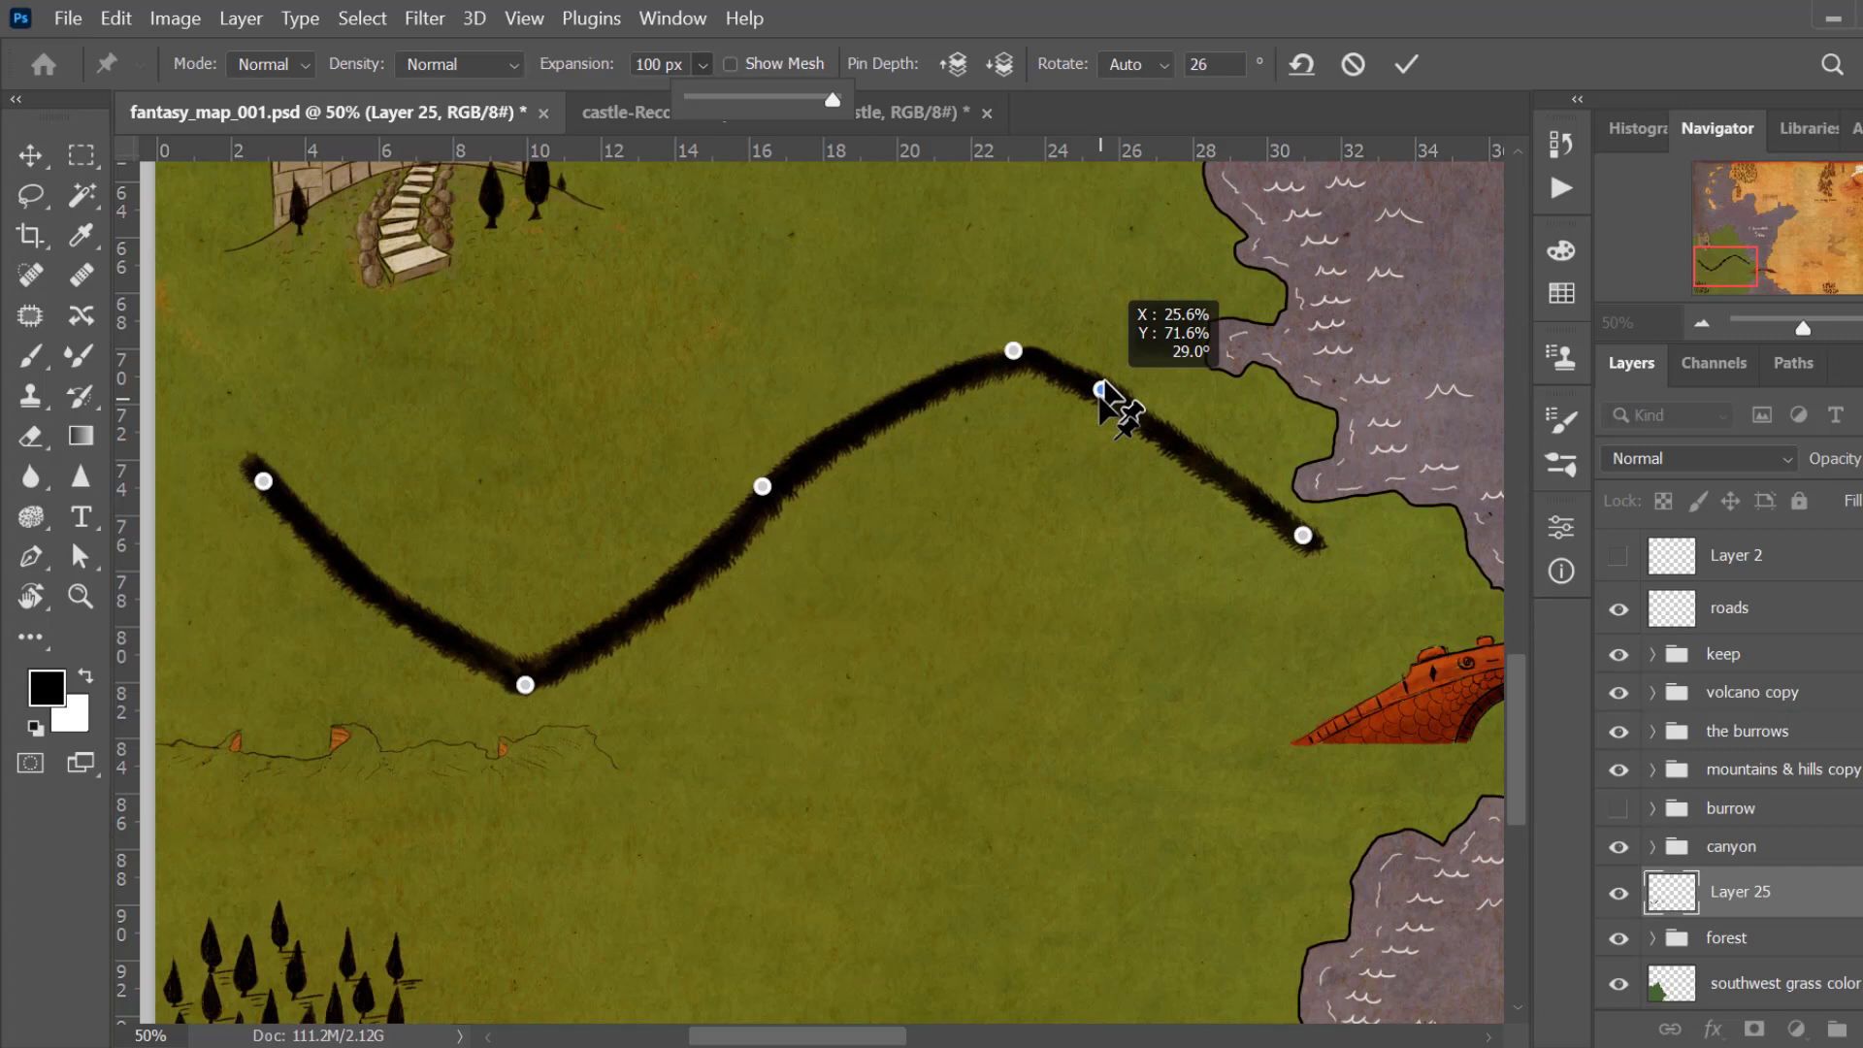
pyautogui.moveTo(1104, 376); pyautogui.dragTo(1100, 370)
pyautogui.click(923, 396)
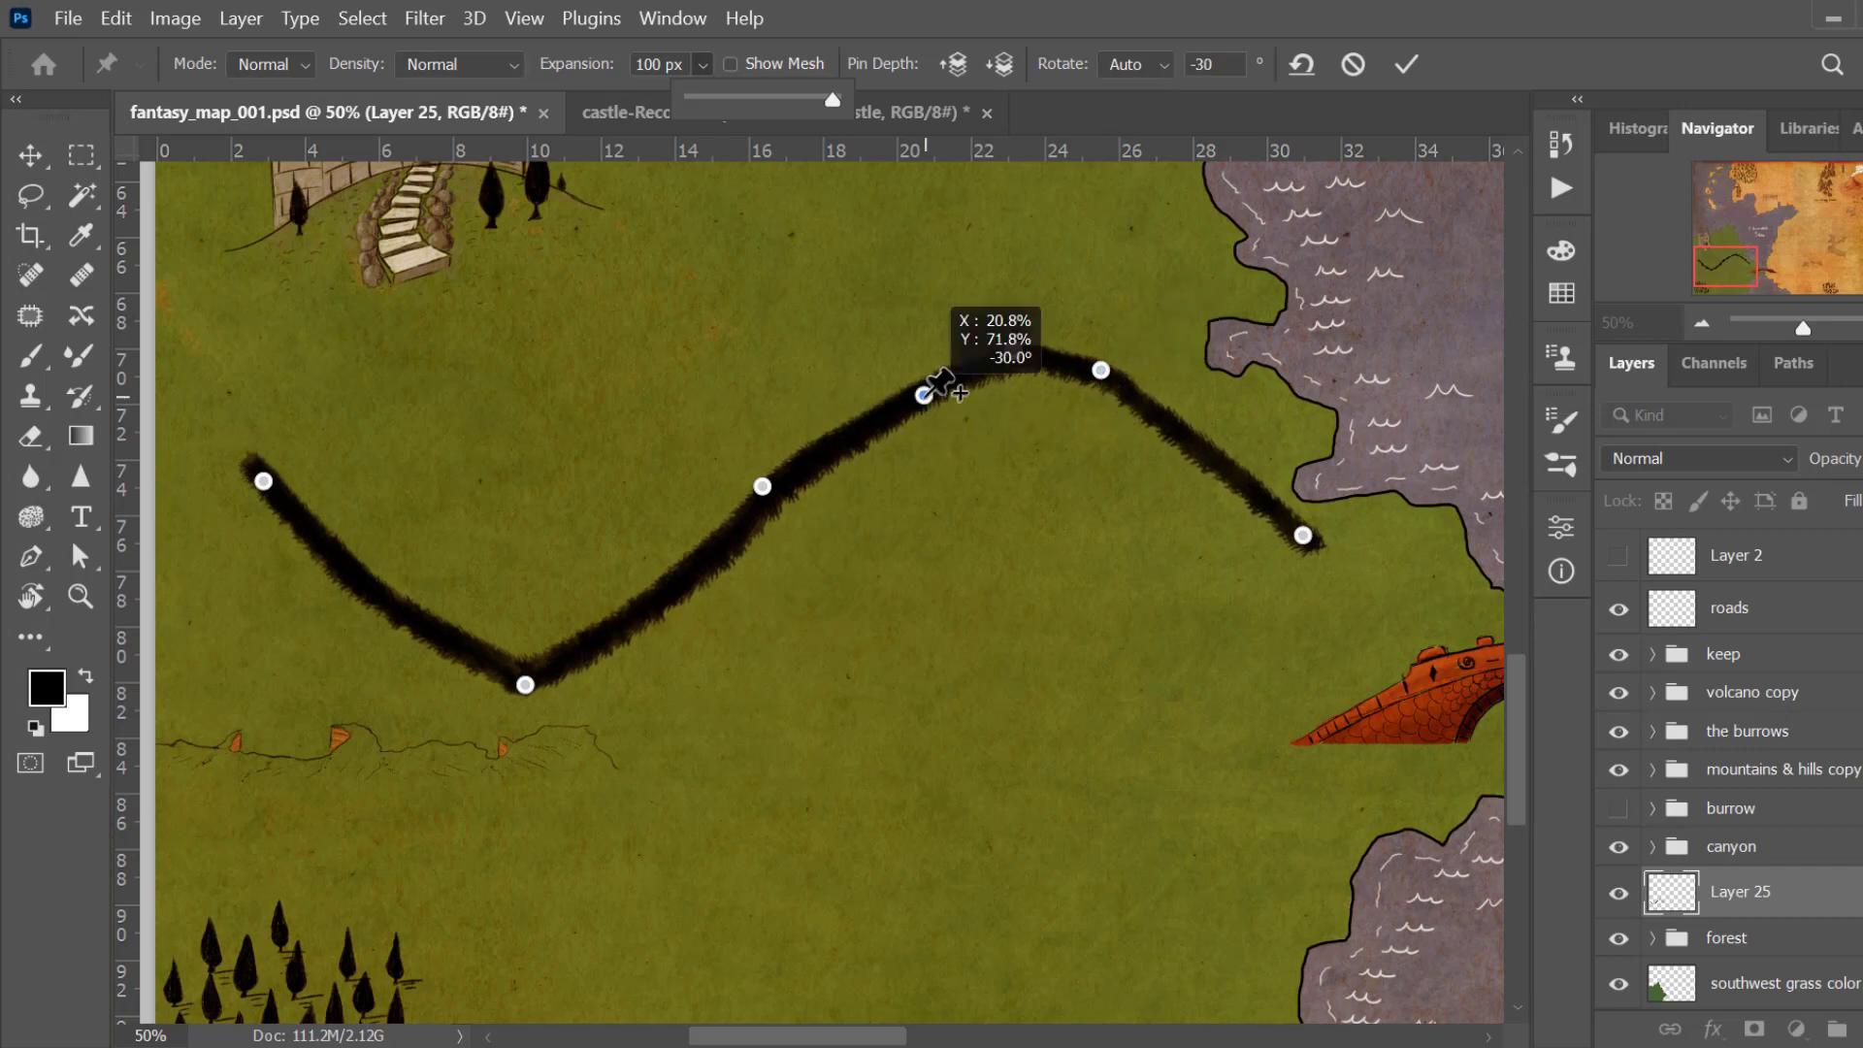
pyautogui.moveTo(923, 396); pyautogui.dragTo(917, 381)
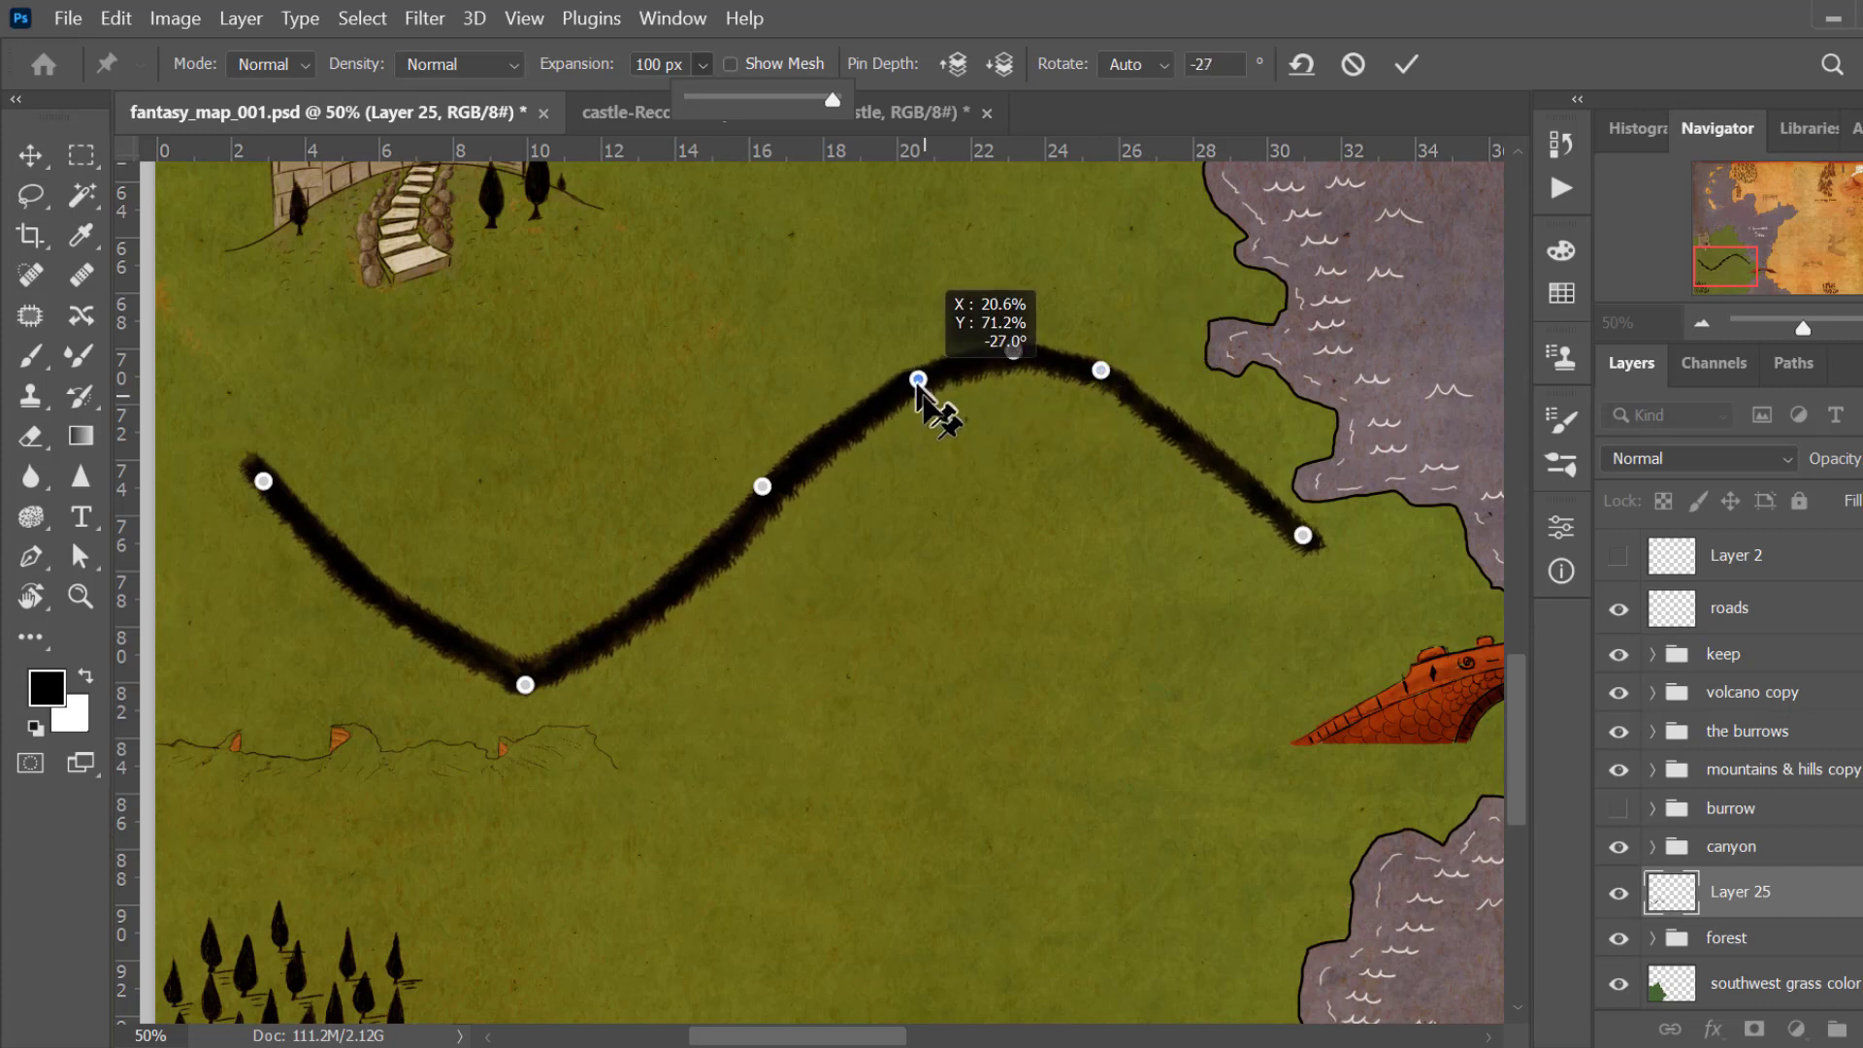
pyautogui.click(596, 635)
pyautogui.moveTo(596, 636); pyautogui.dragTo(605, 664)
pyautogui.click(444, 632)
pyautogui.moveTo(443, 632)
pyautogui.mouseDown()
pyautogui.moveTo(434, 660)
pyautogui.moveTo(442, 632)
pyautogui.mouseUp()
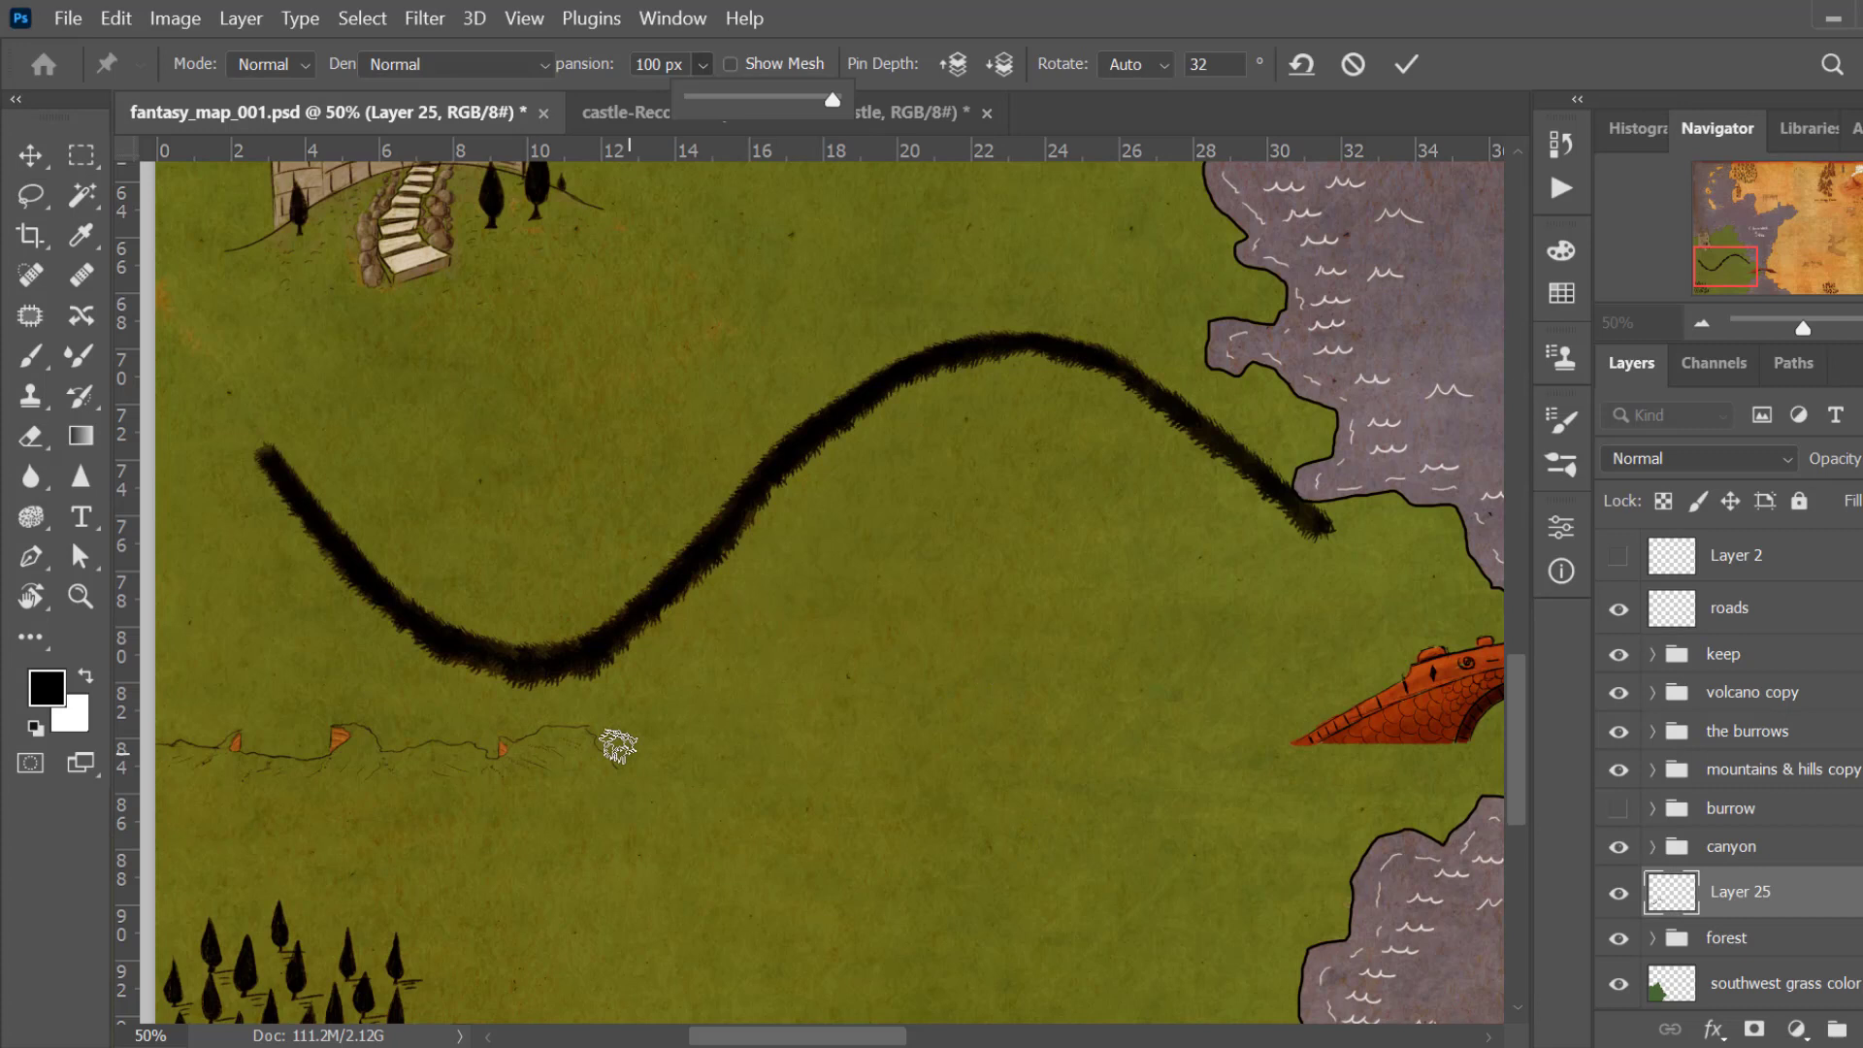
# Step: Commit the warp, then pan down and zoom to 100% on the southwest forest
pyautogui.press('b')
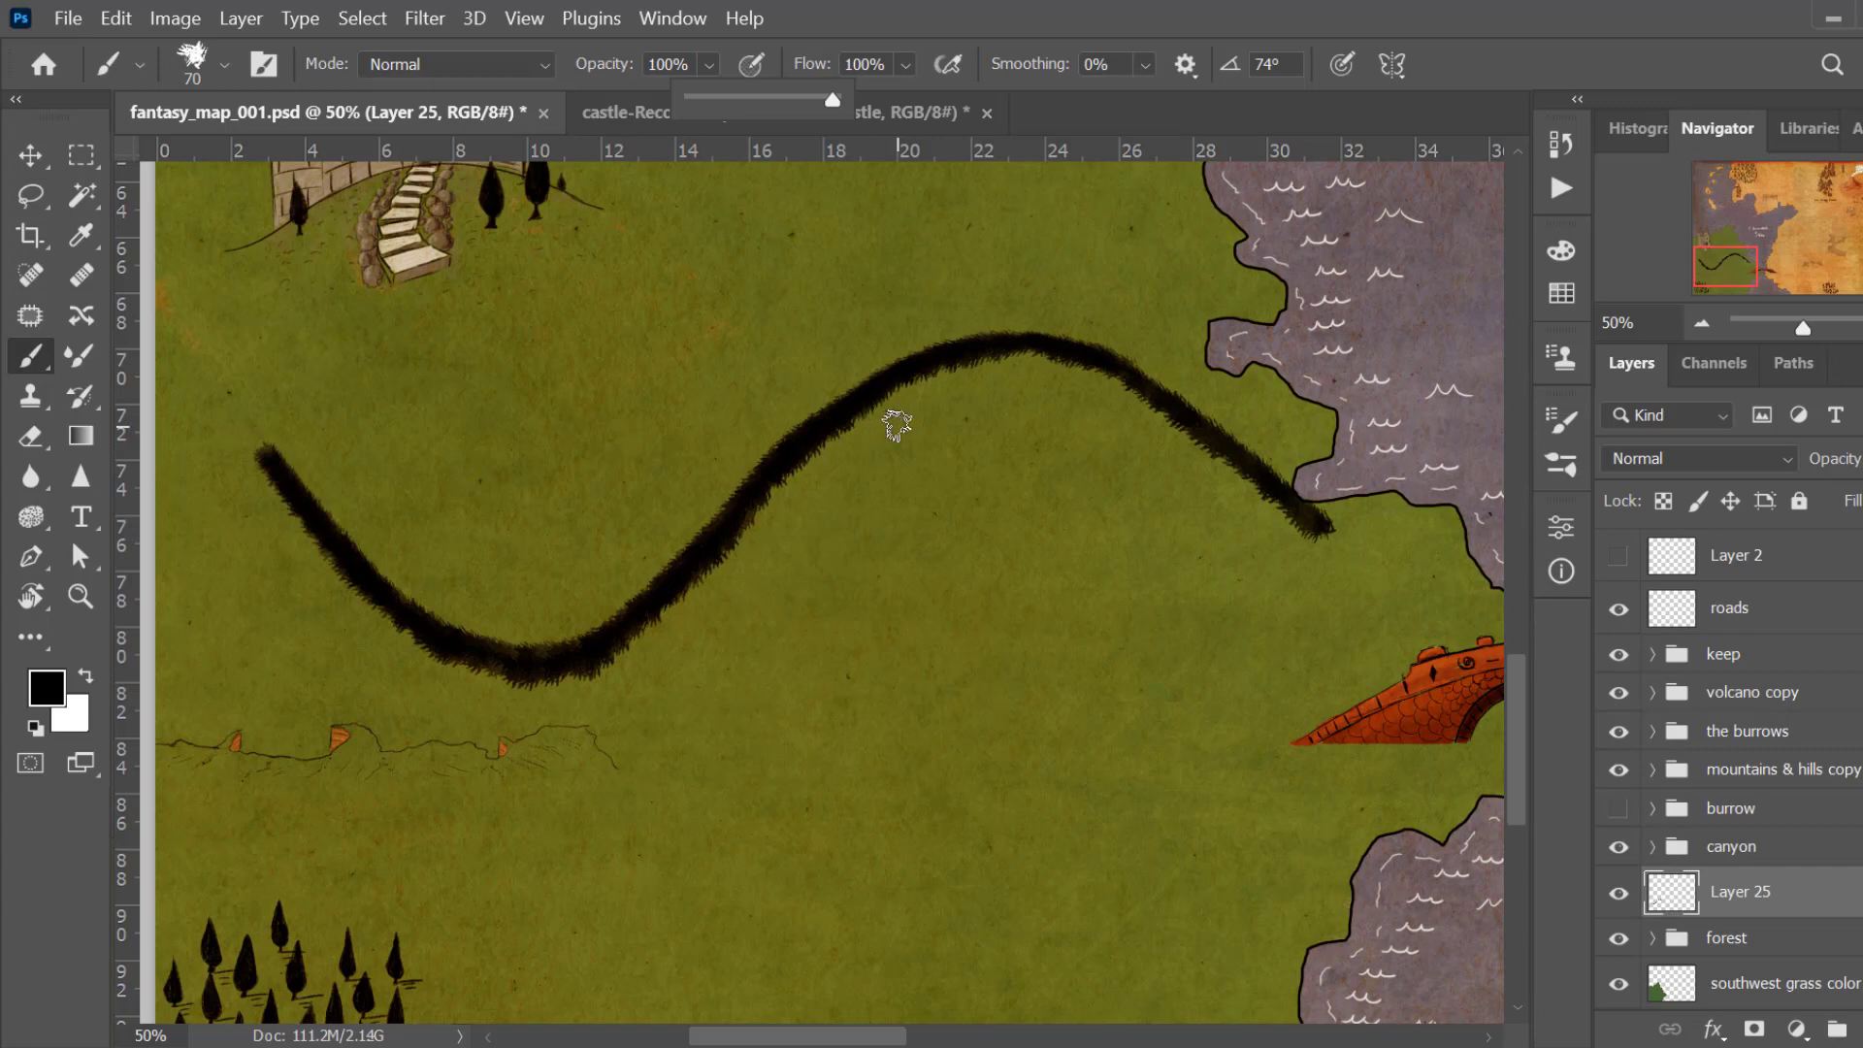
pyautogui.moveTo(436, 932)
pyautogui.mouseDown()
pyautogui.moveTo(528, 715)
pyautogui.moveTo(506, 616)
pyautogui.moveTo(499, 635)
pyautogui.mouseUp()
pyautogui.press('z')
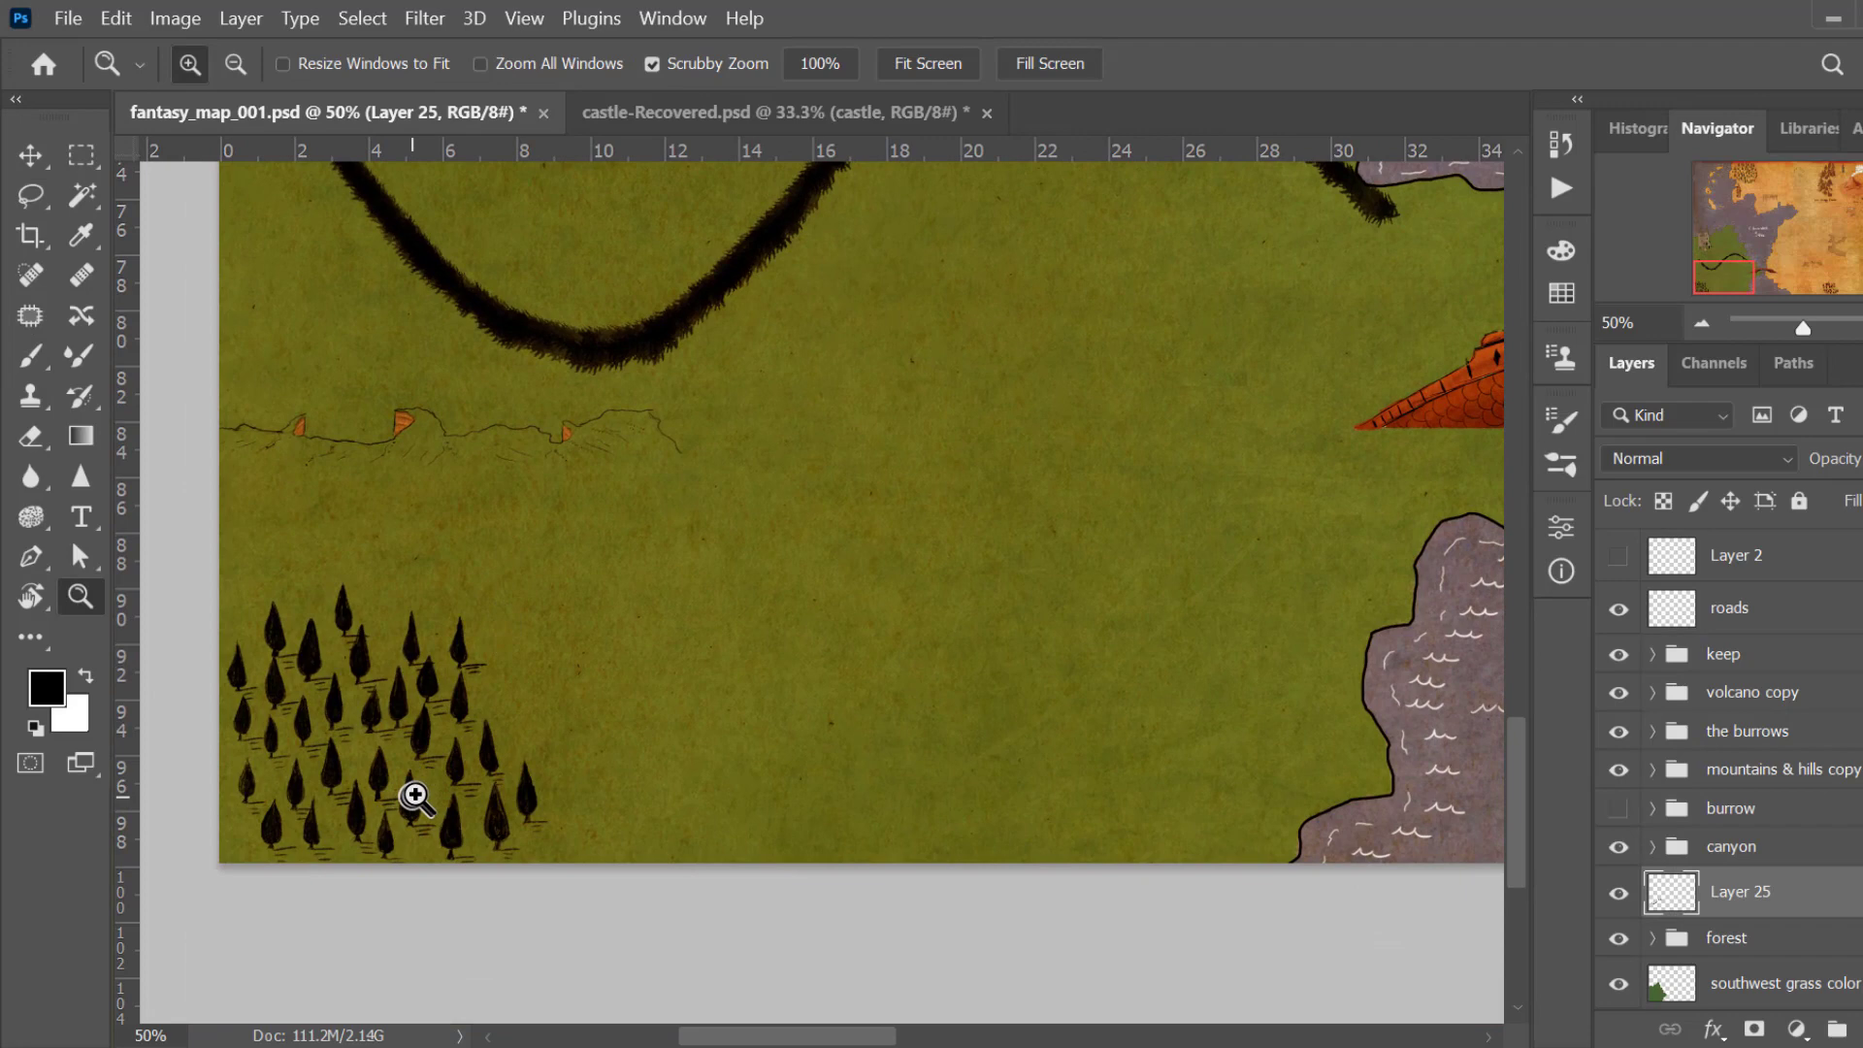
pyautogui.click(419, 784)
pyautogui.click(423, 778)
pyautogui.moveTo(425, 776); pyautogui.dragTo(586, 803)
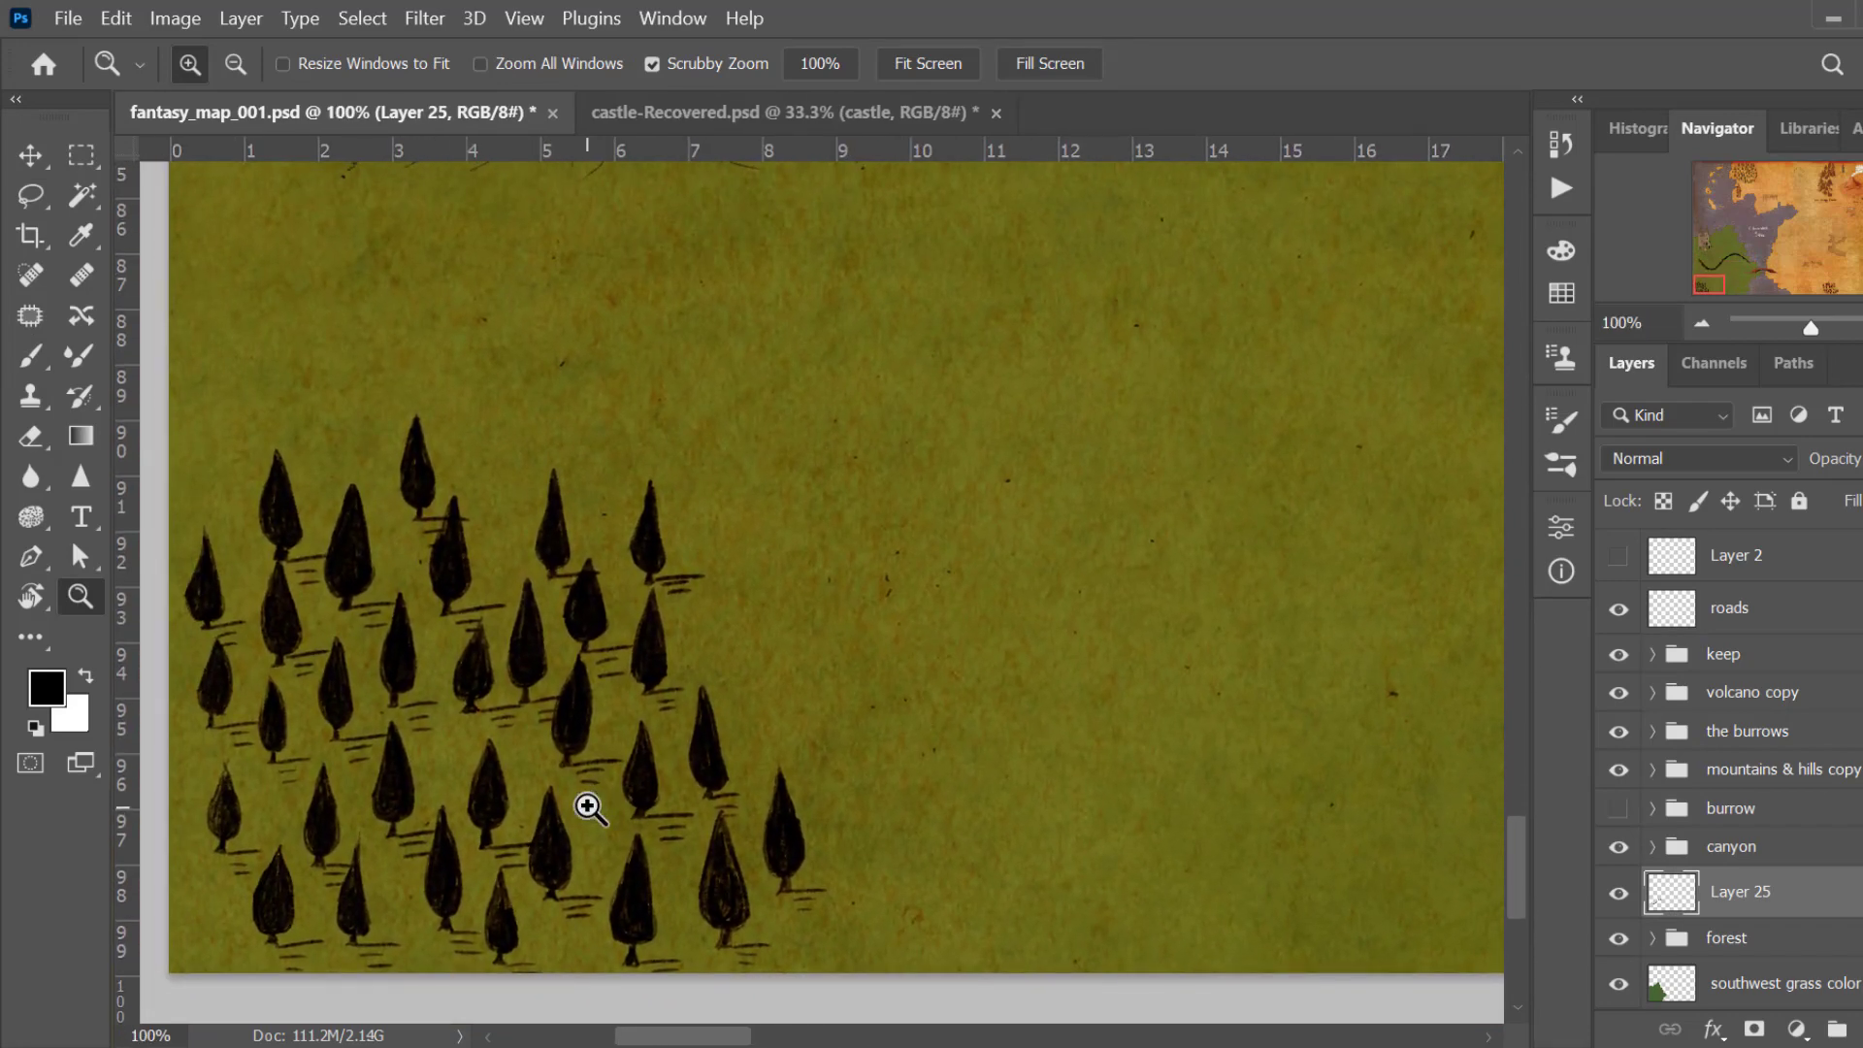
pyautogui.scroll(-4, 1747, 777)
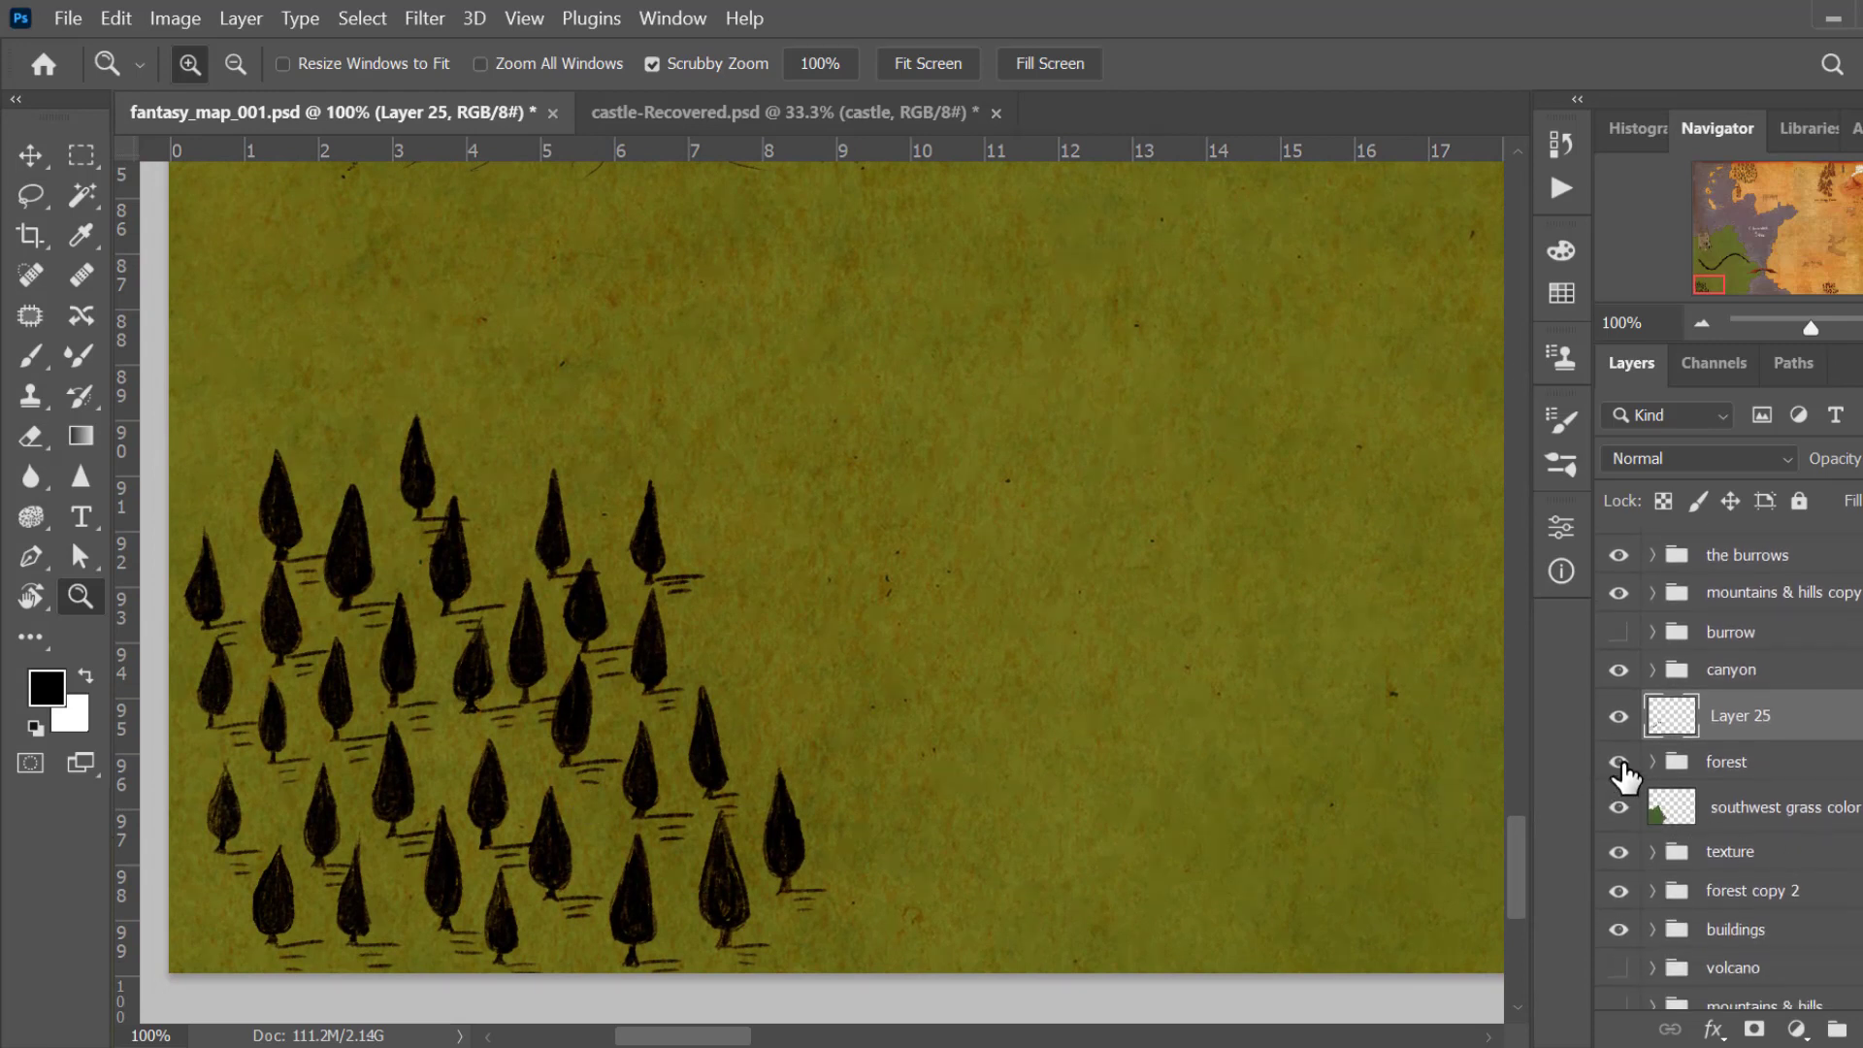
# Step: Toggle the forest group's visibility, expand it, and toggle forest a shadows and forest a to inspect them
pyautogui.click(1621, 763)
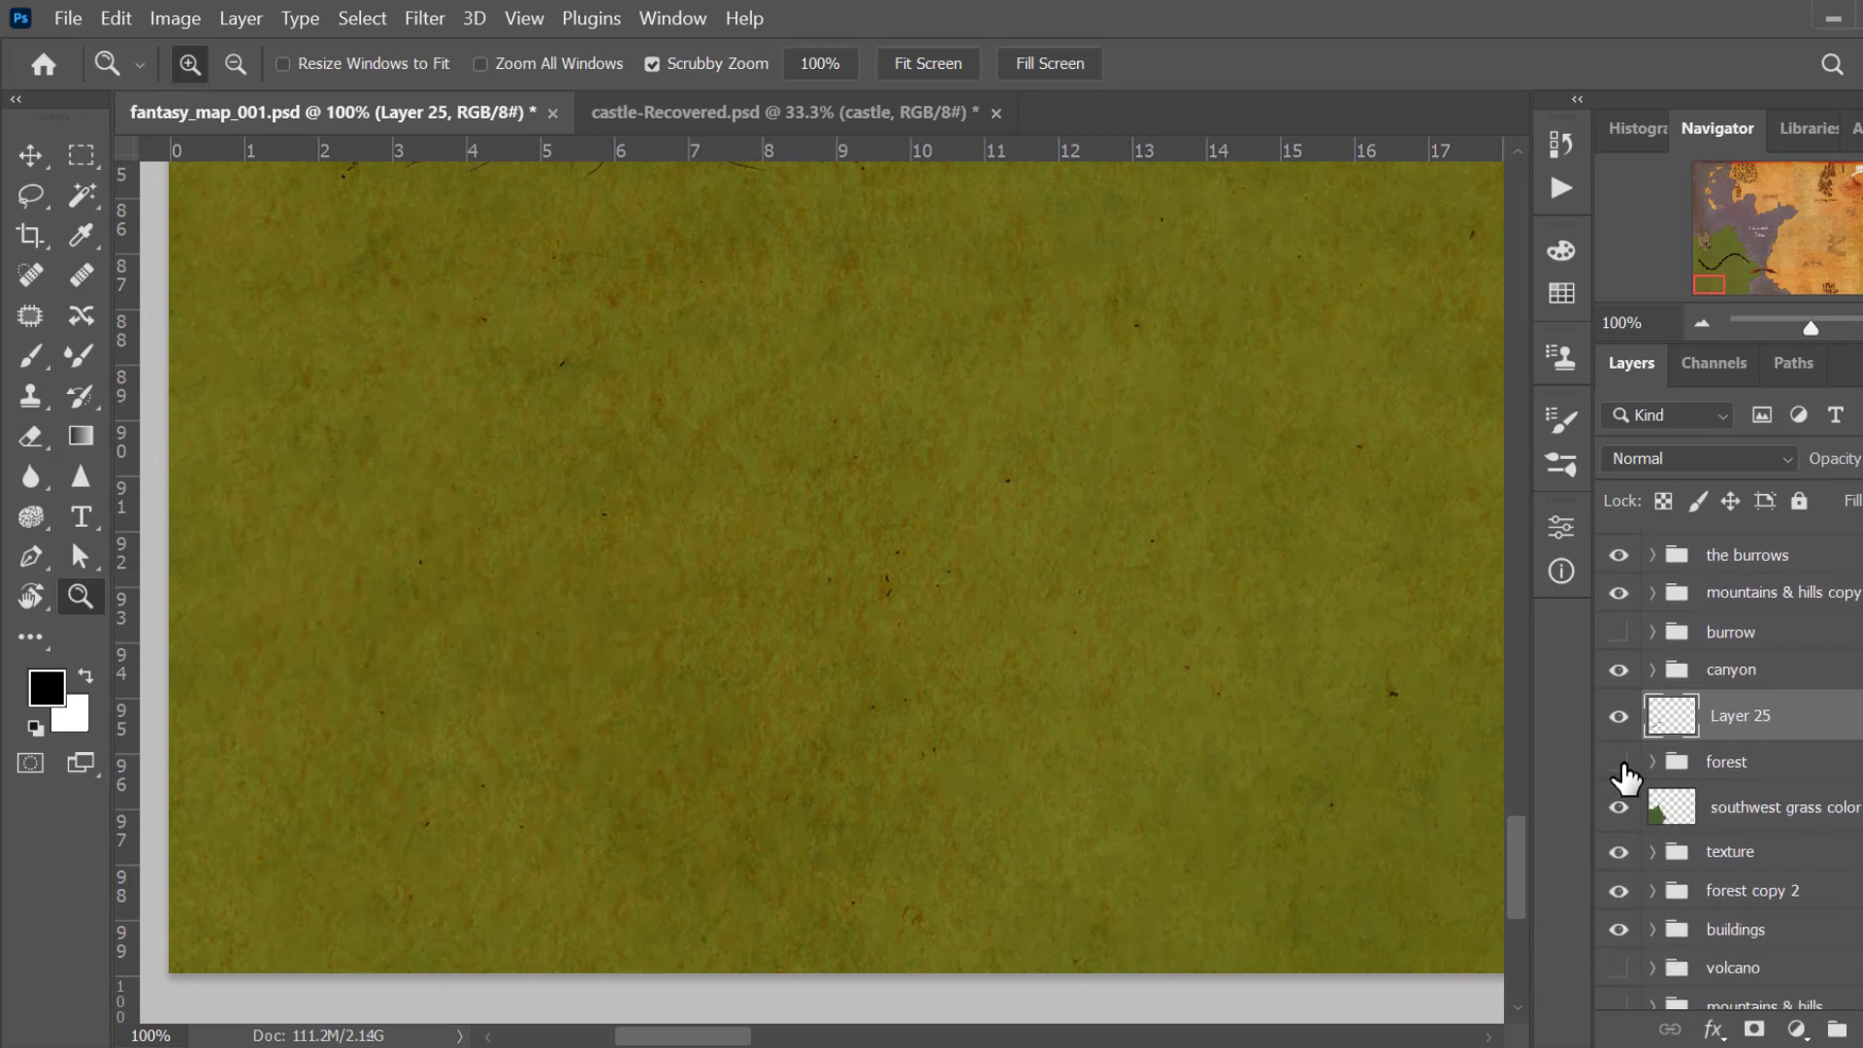
pyautogui.click(1621, 763)
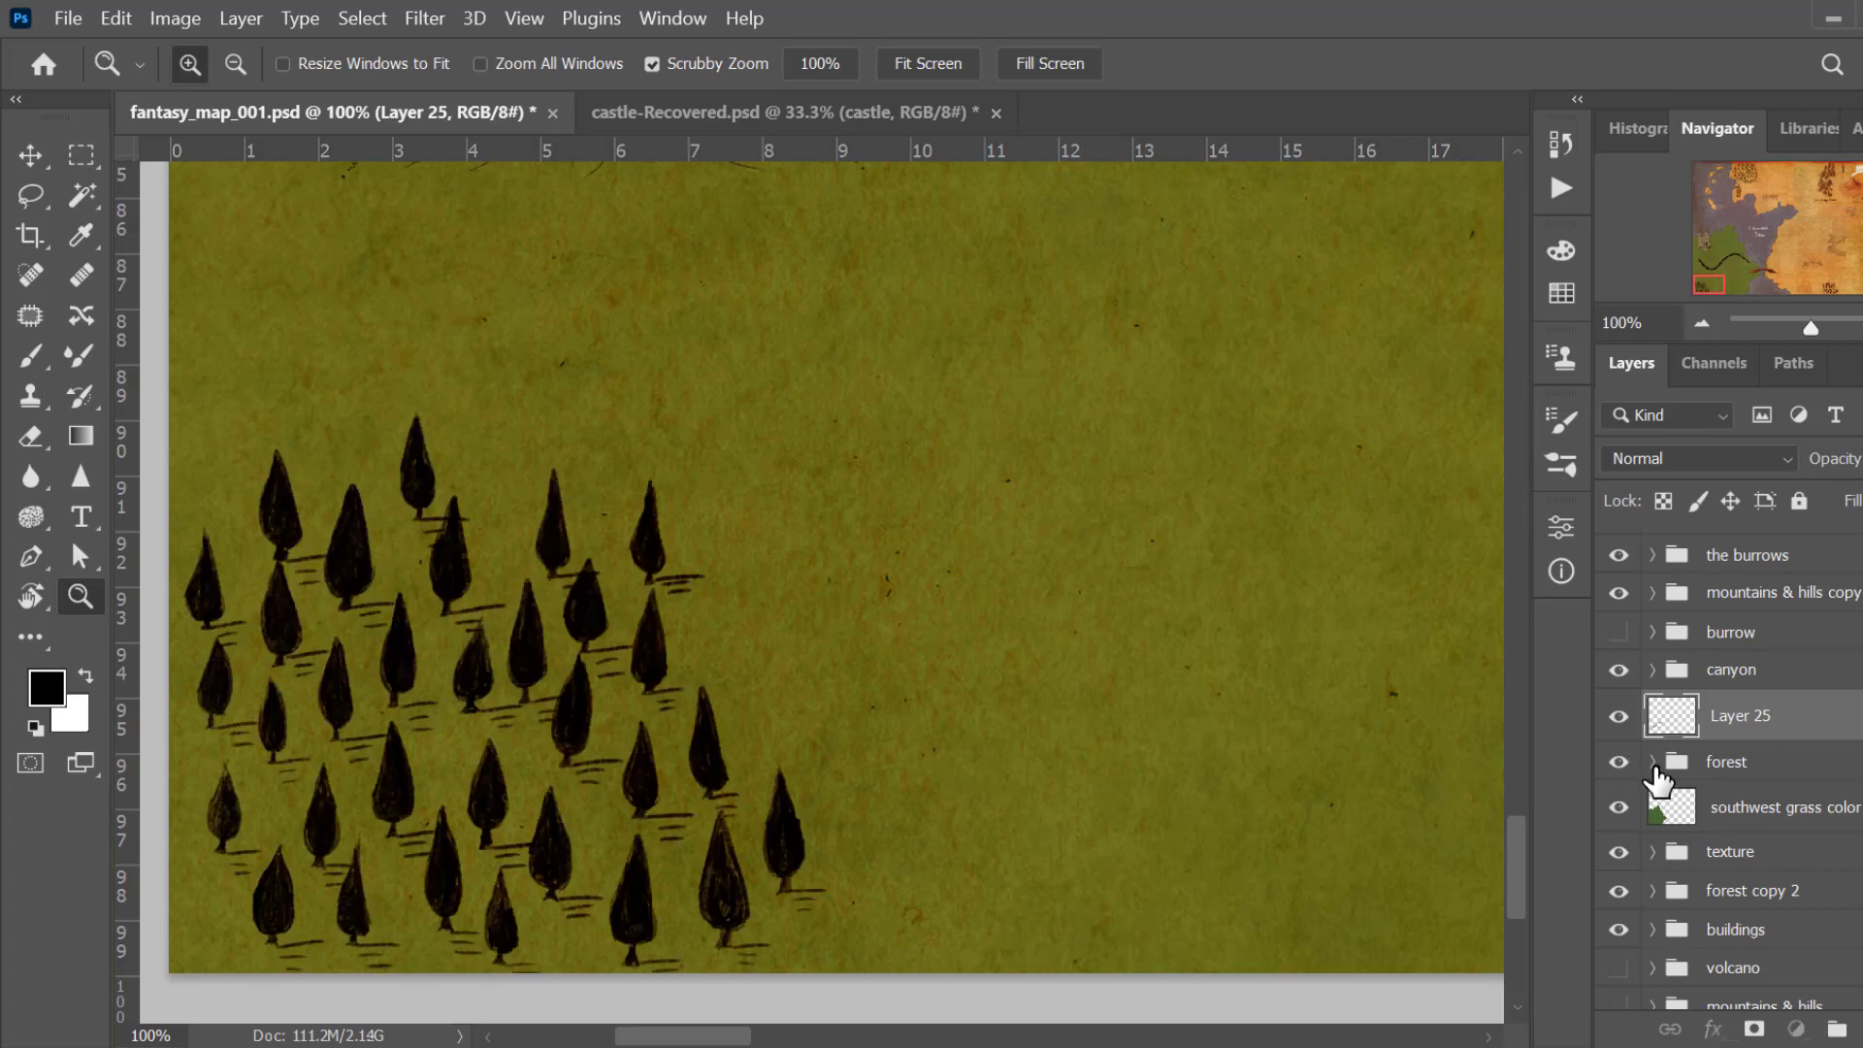
pyautogui.click(1653, 762)
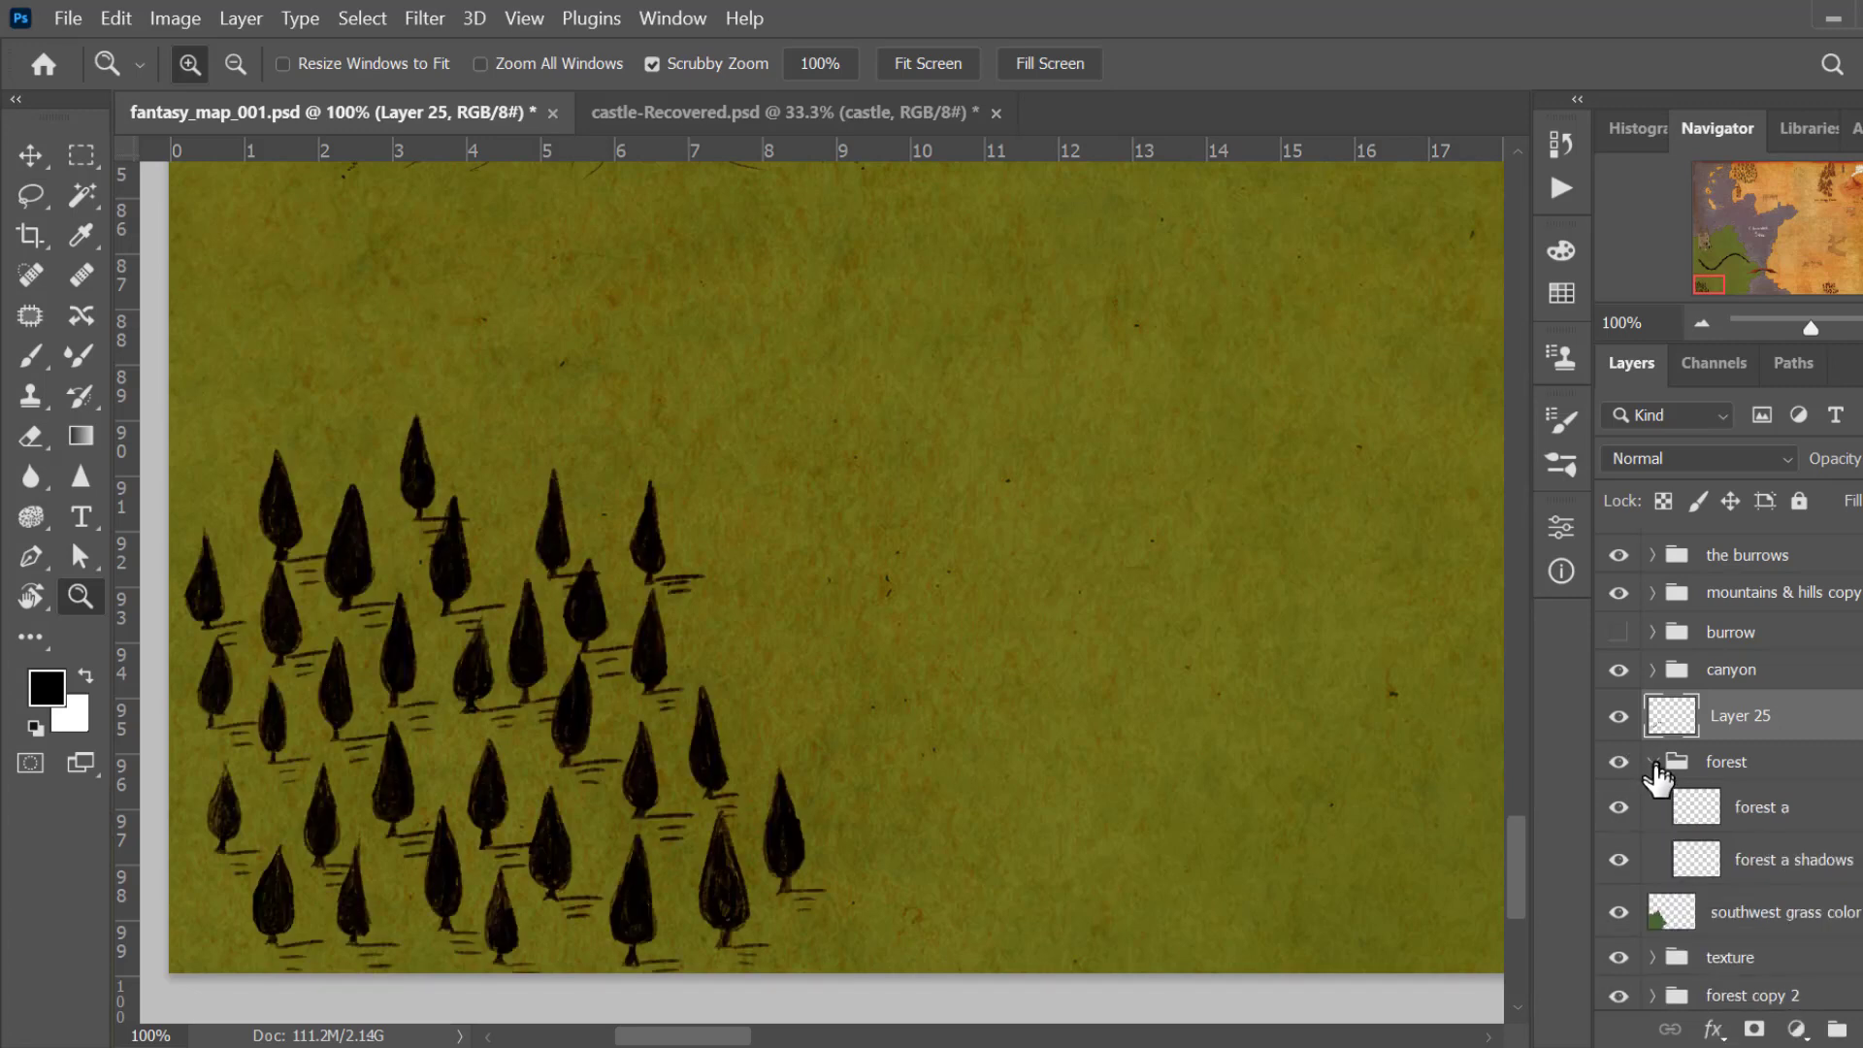
pyautogui.click(1619, 860)
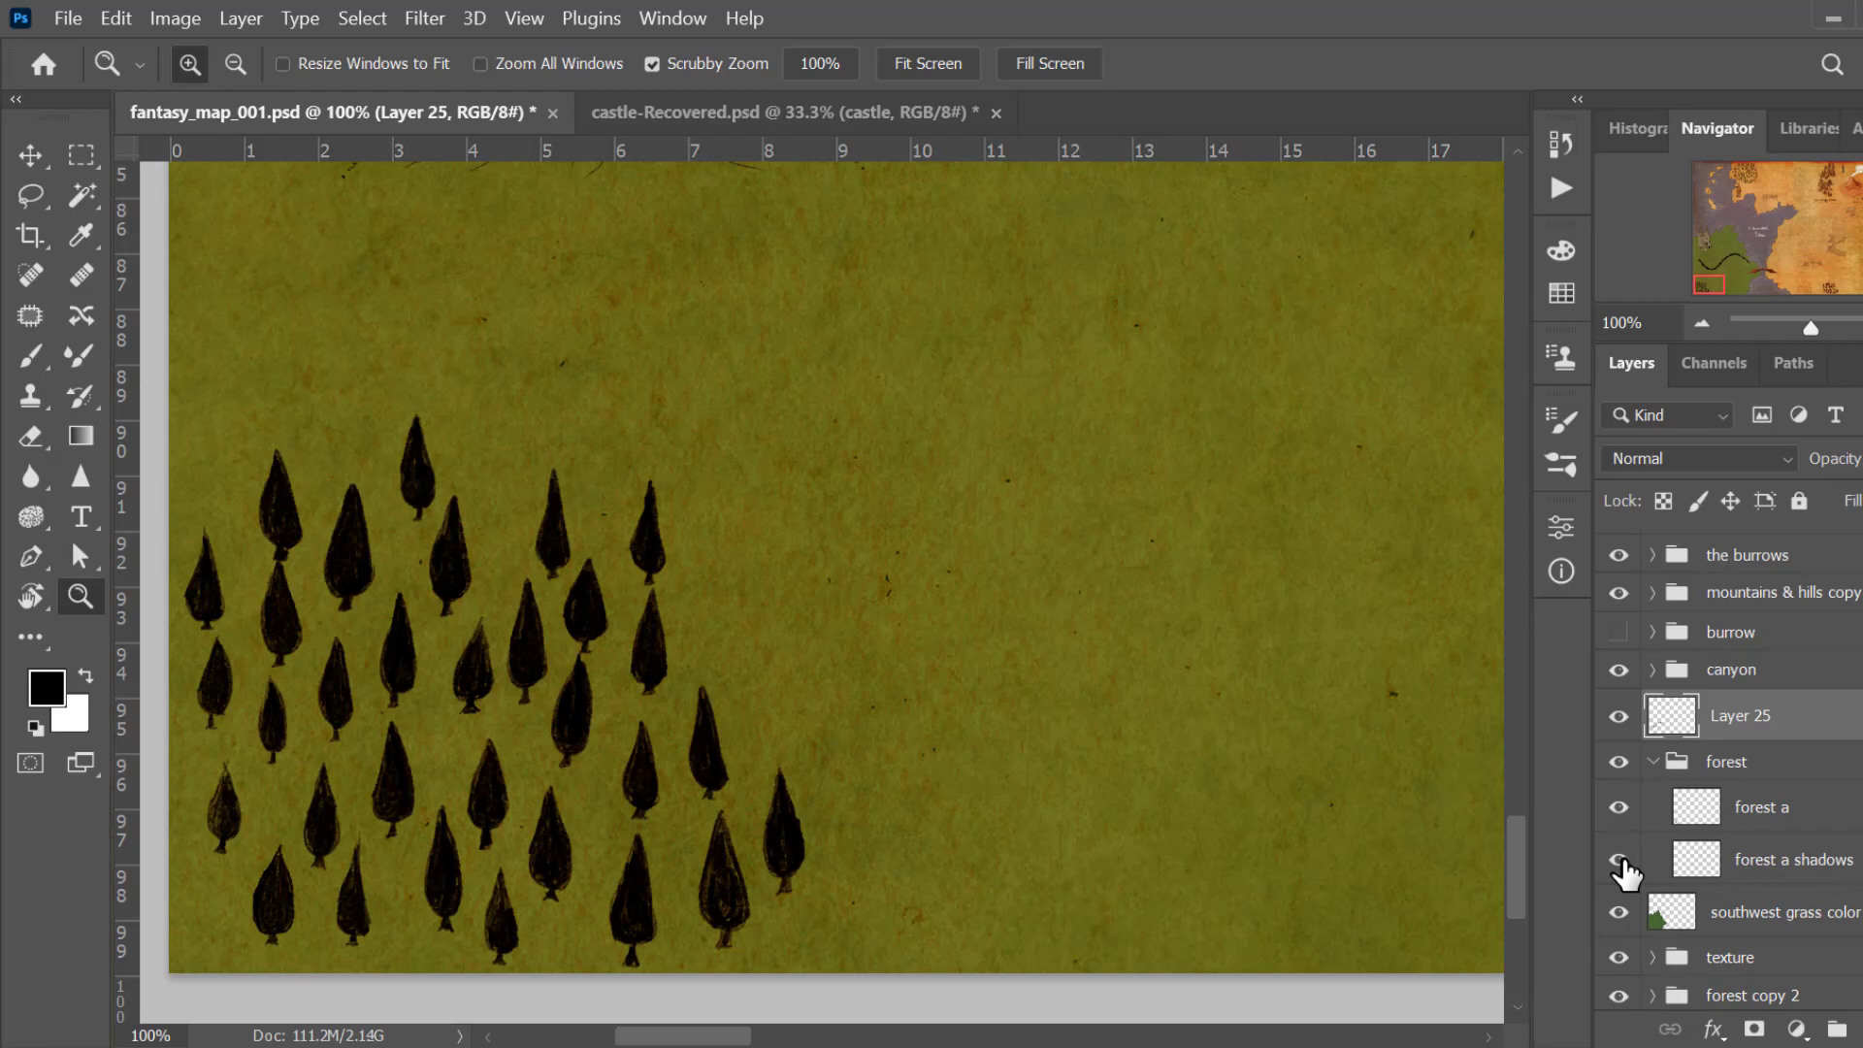
pyautogui.click(1620, 859)
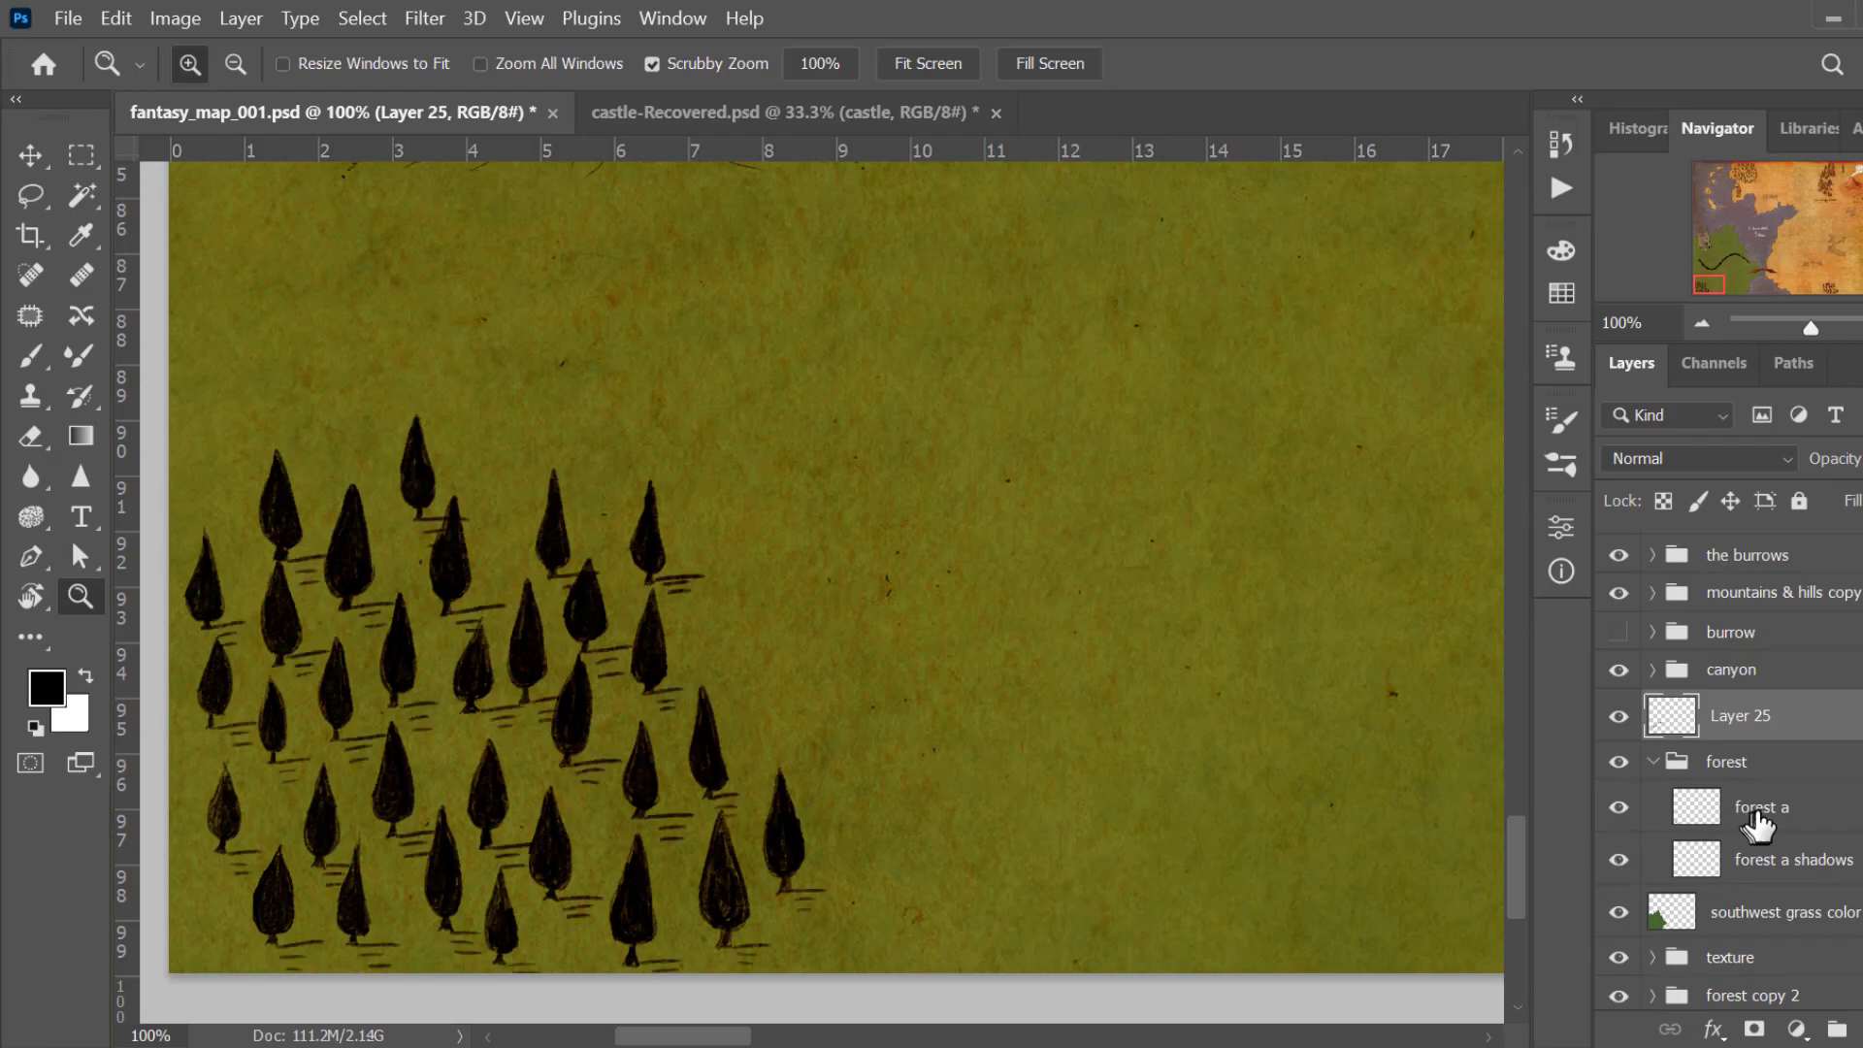
pyautogui.click(1618, 808)
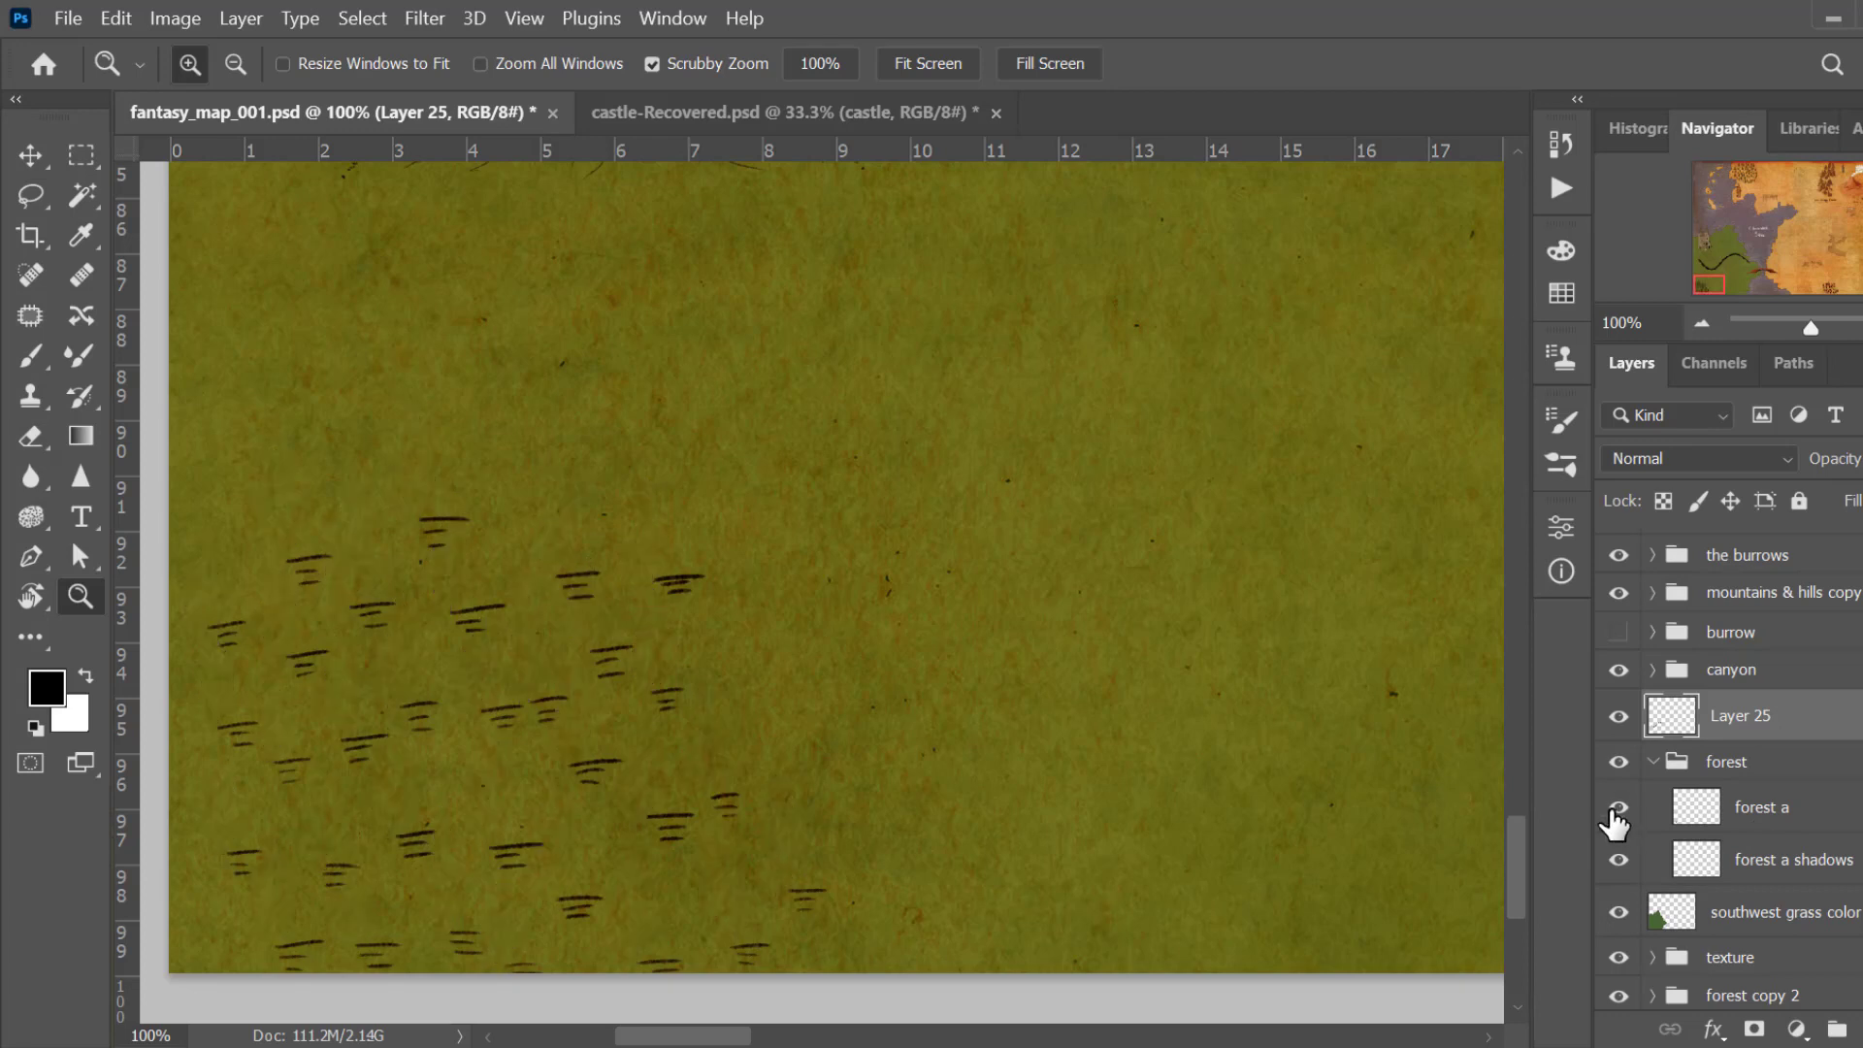
pyautogui.click(1616, 811)
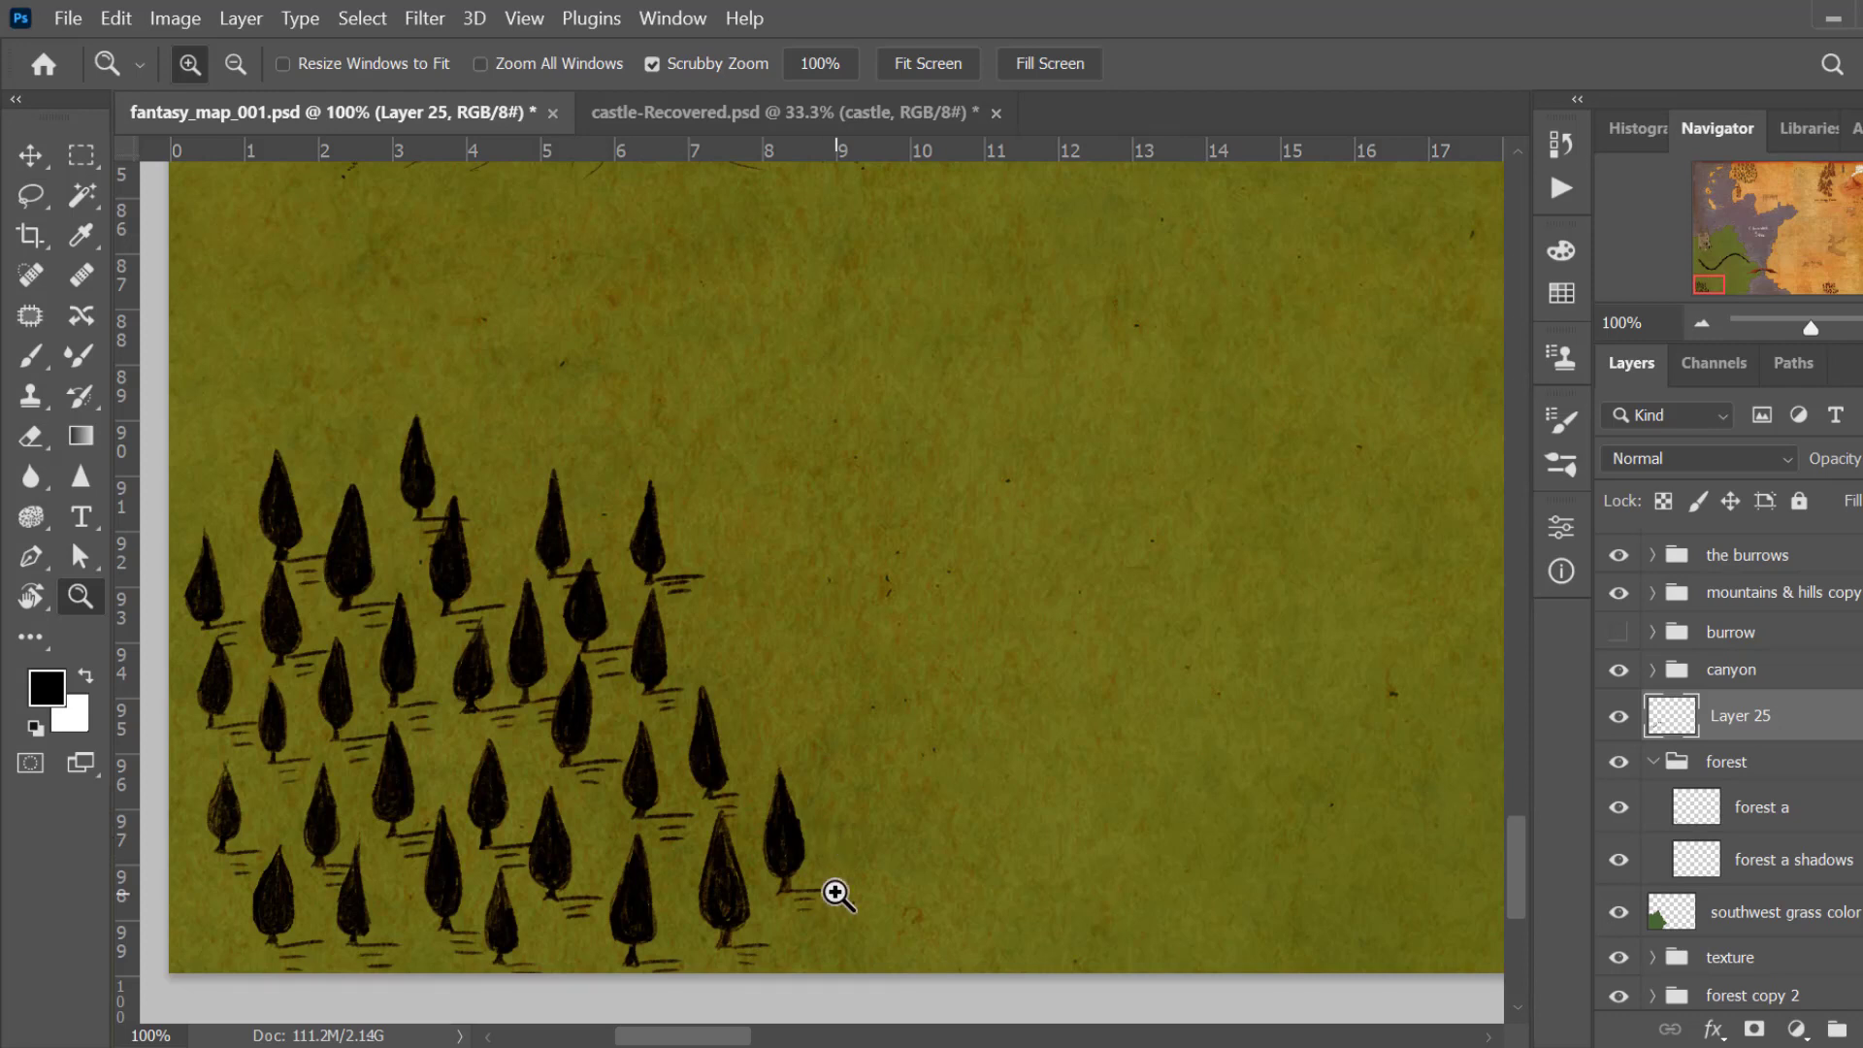
# Step: Select forest a and Alt-drag its trees to the right with the Move tool, creating forest a copy
pyautogui.click(1654, 761)
pyautogui.click(1654, 761)
pyautogui.click(1755, 807)
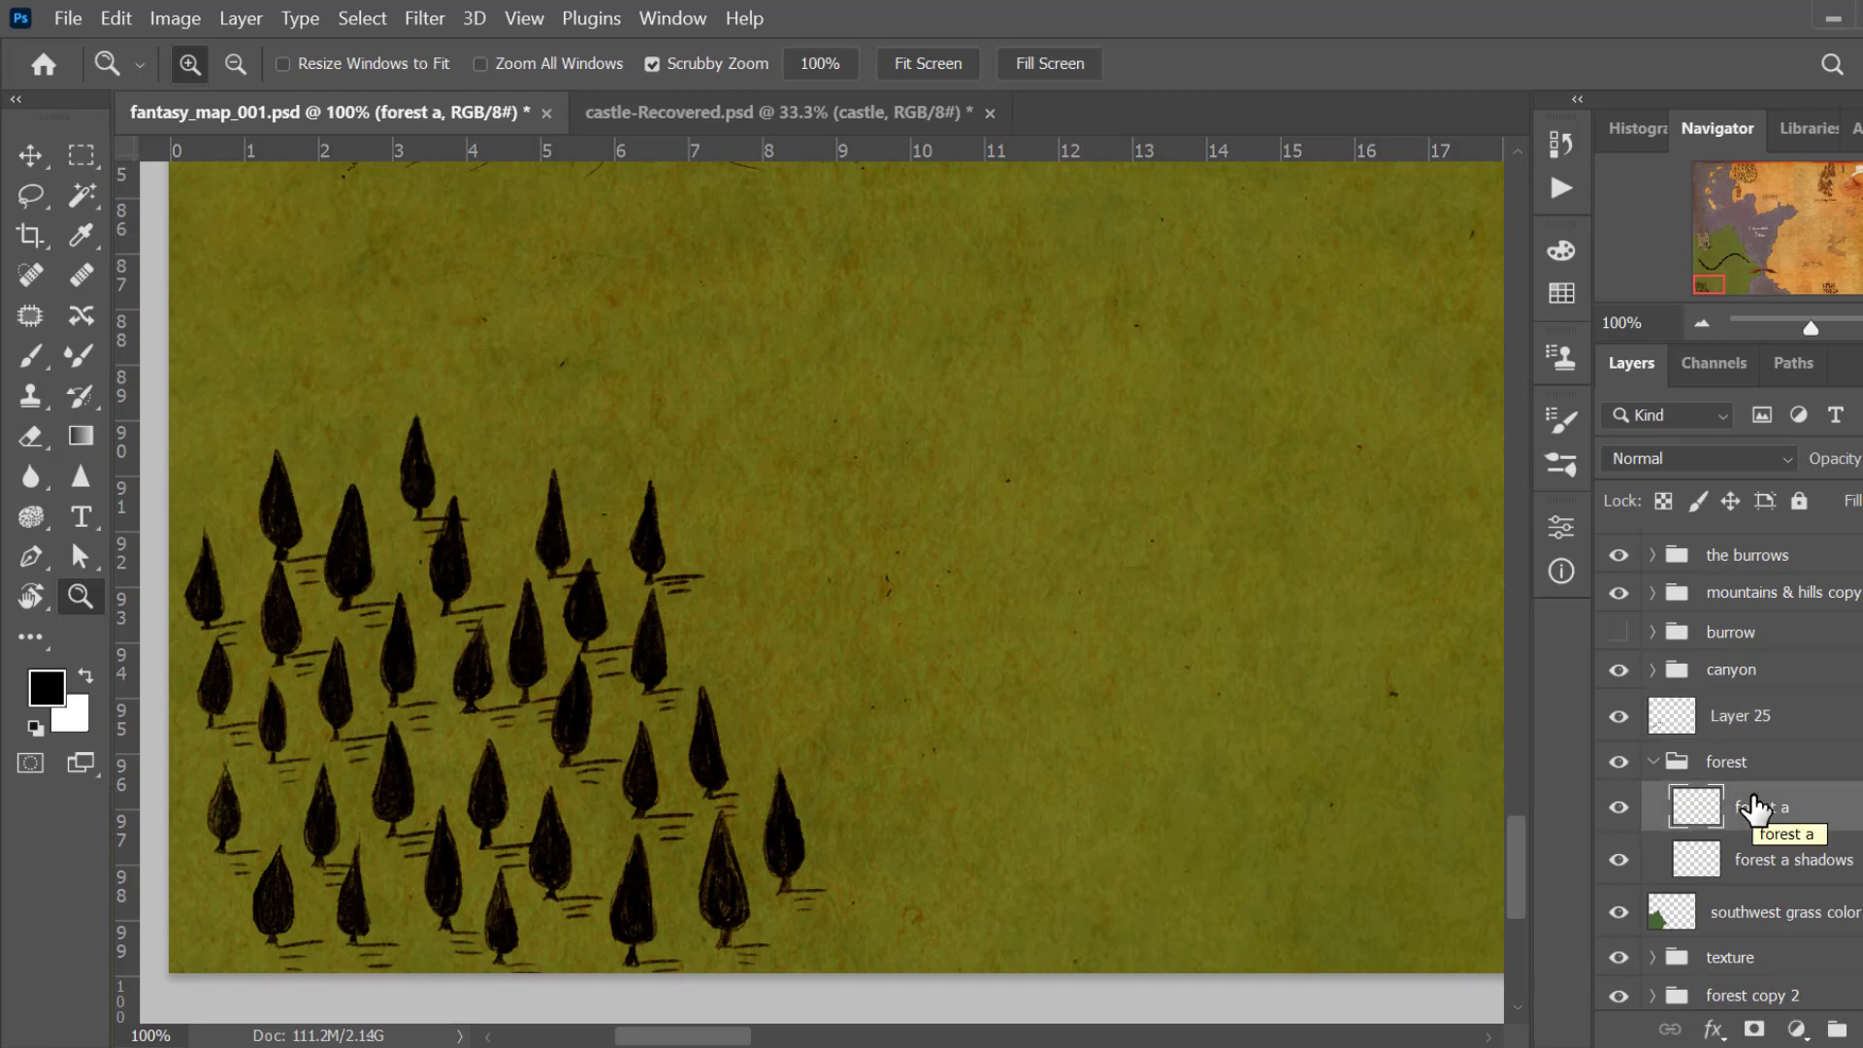
pyautogui.click(30, 155)
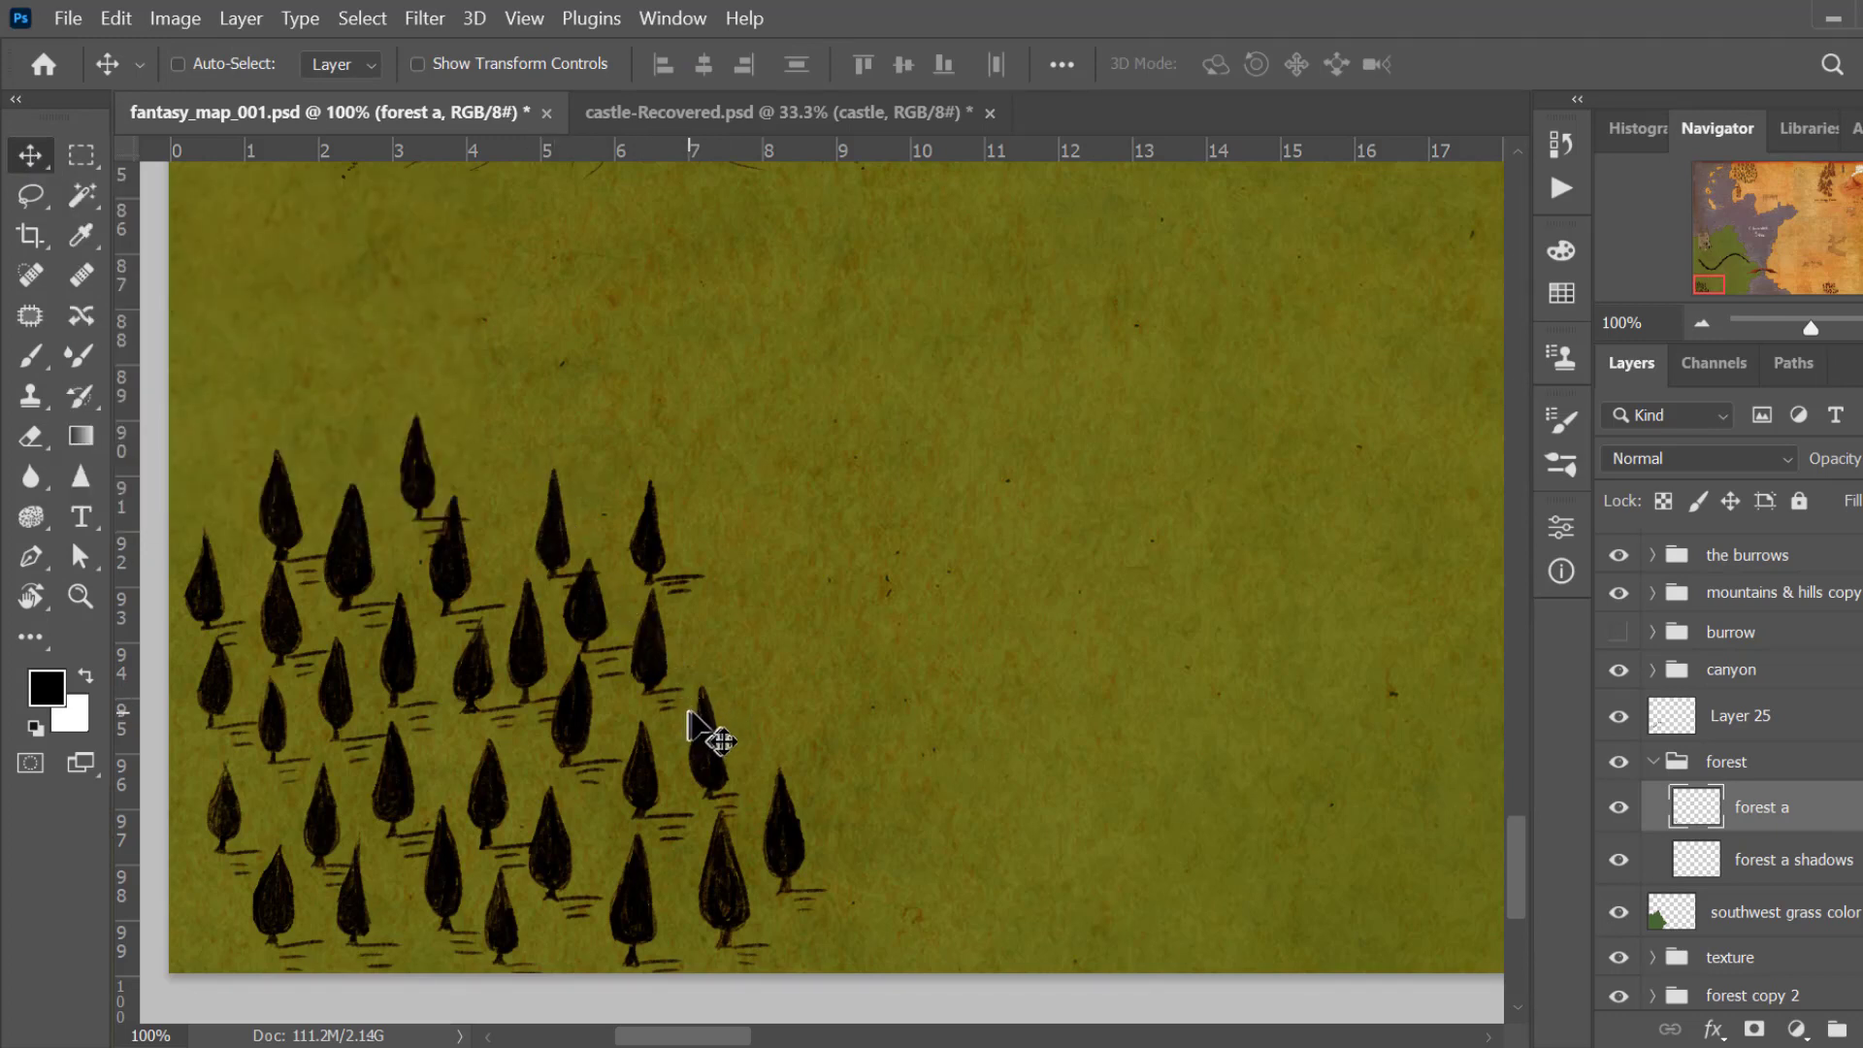
pyautogui.press('alt')
pyautogui.moveTo(725, 777); pyautogui.dragTo(1300, 656)
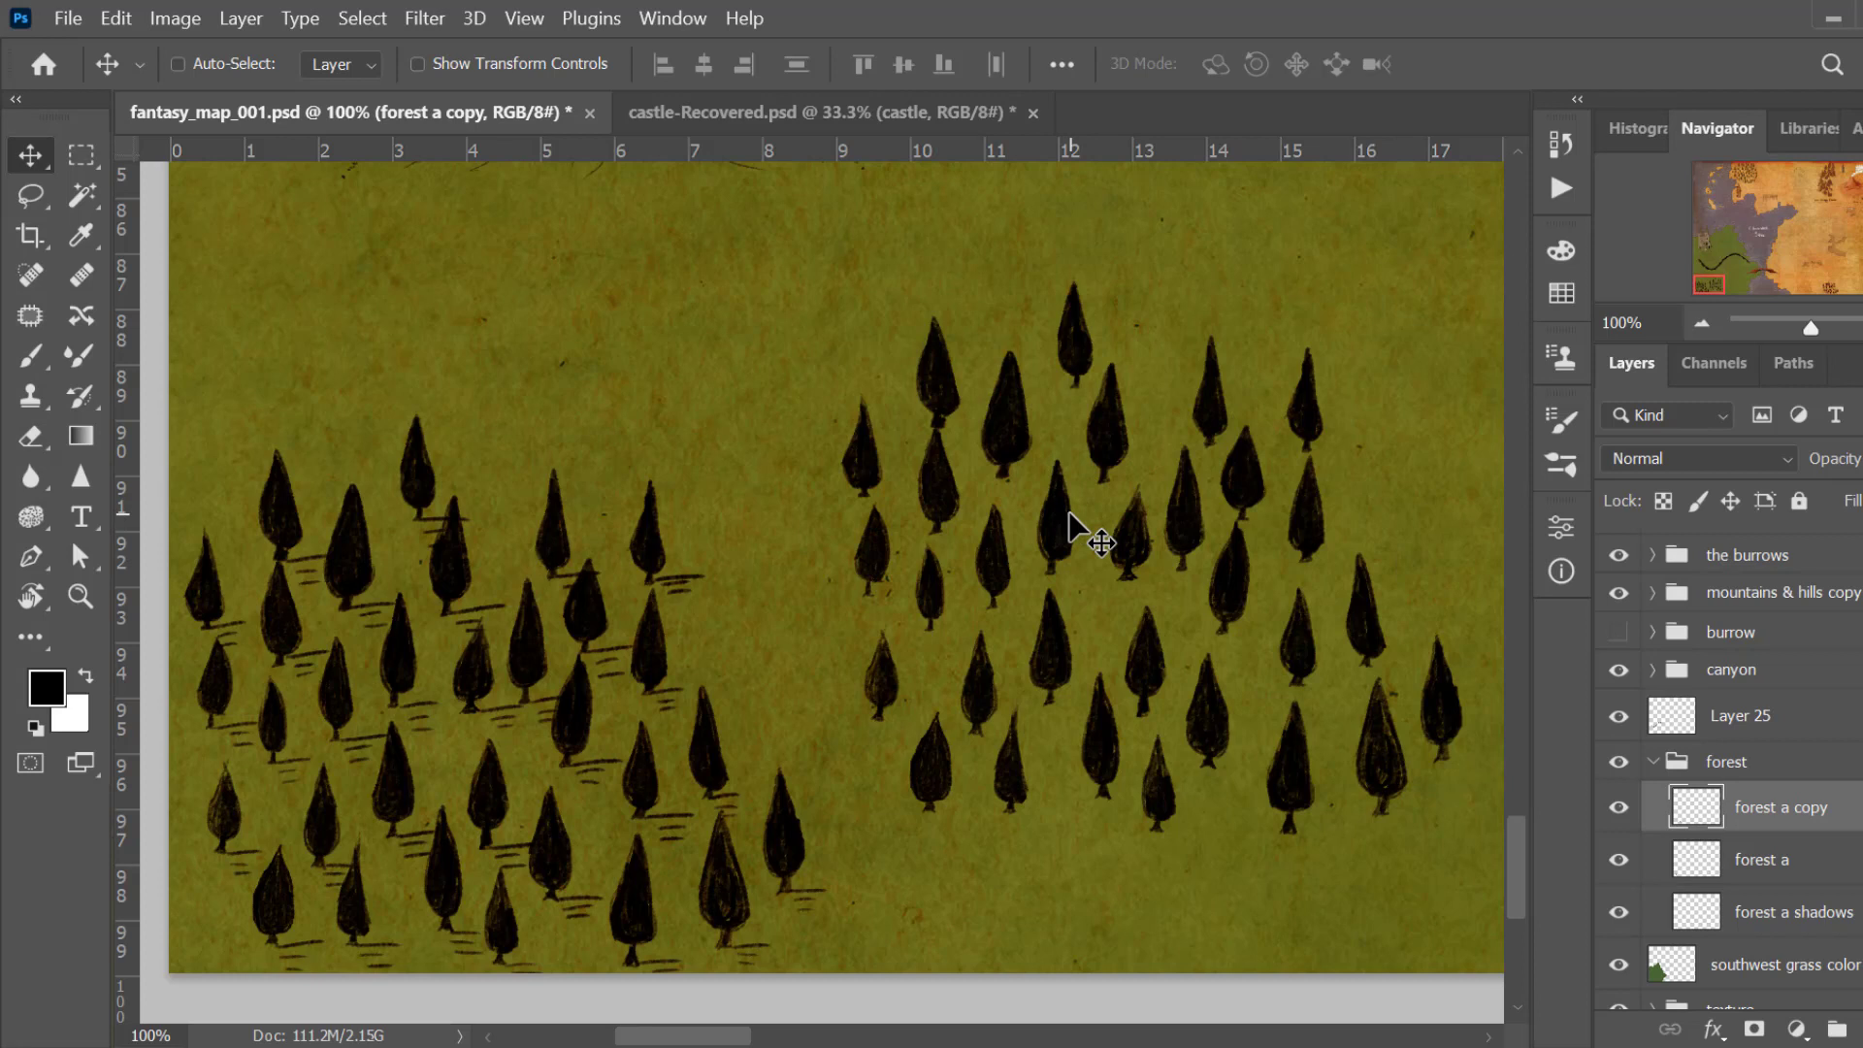
# Step: Start Puppet Warp on the 'forest a copy' layer from the Edit menu
pyautogui.moveTo(965, 828); pyautogui.dragTo(899, 815)
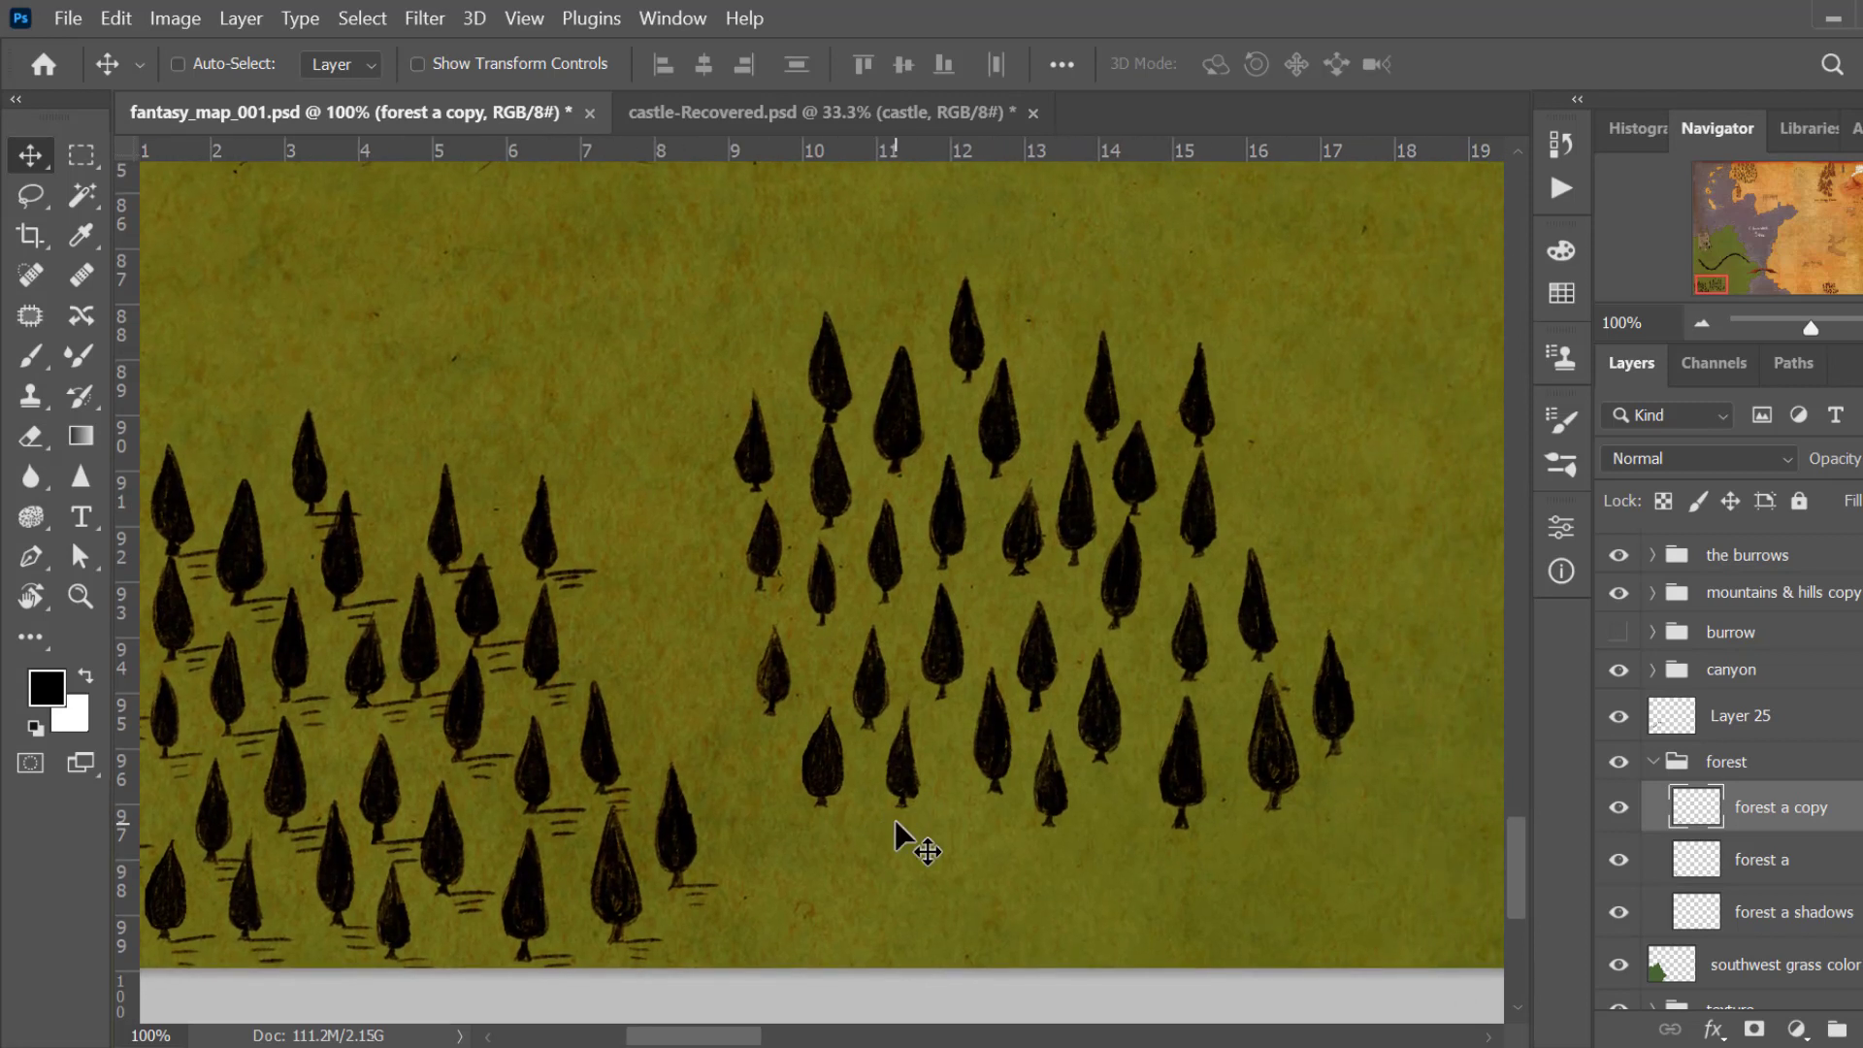
pyautogui.click(115, 17)
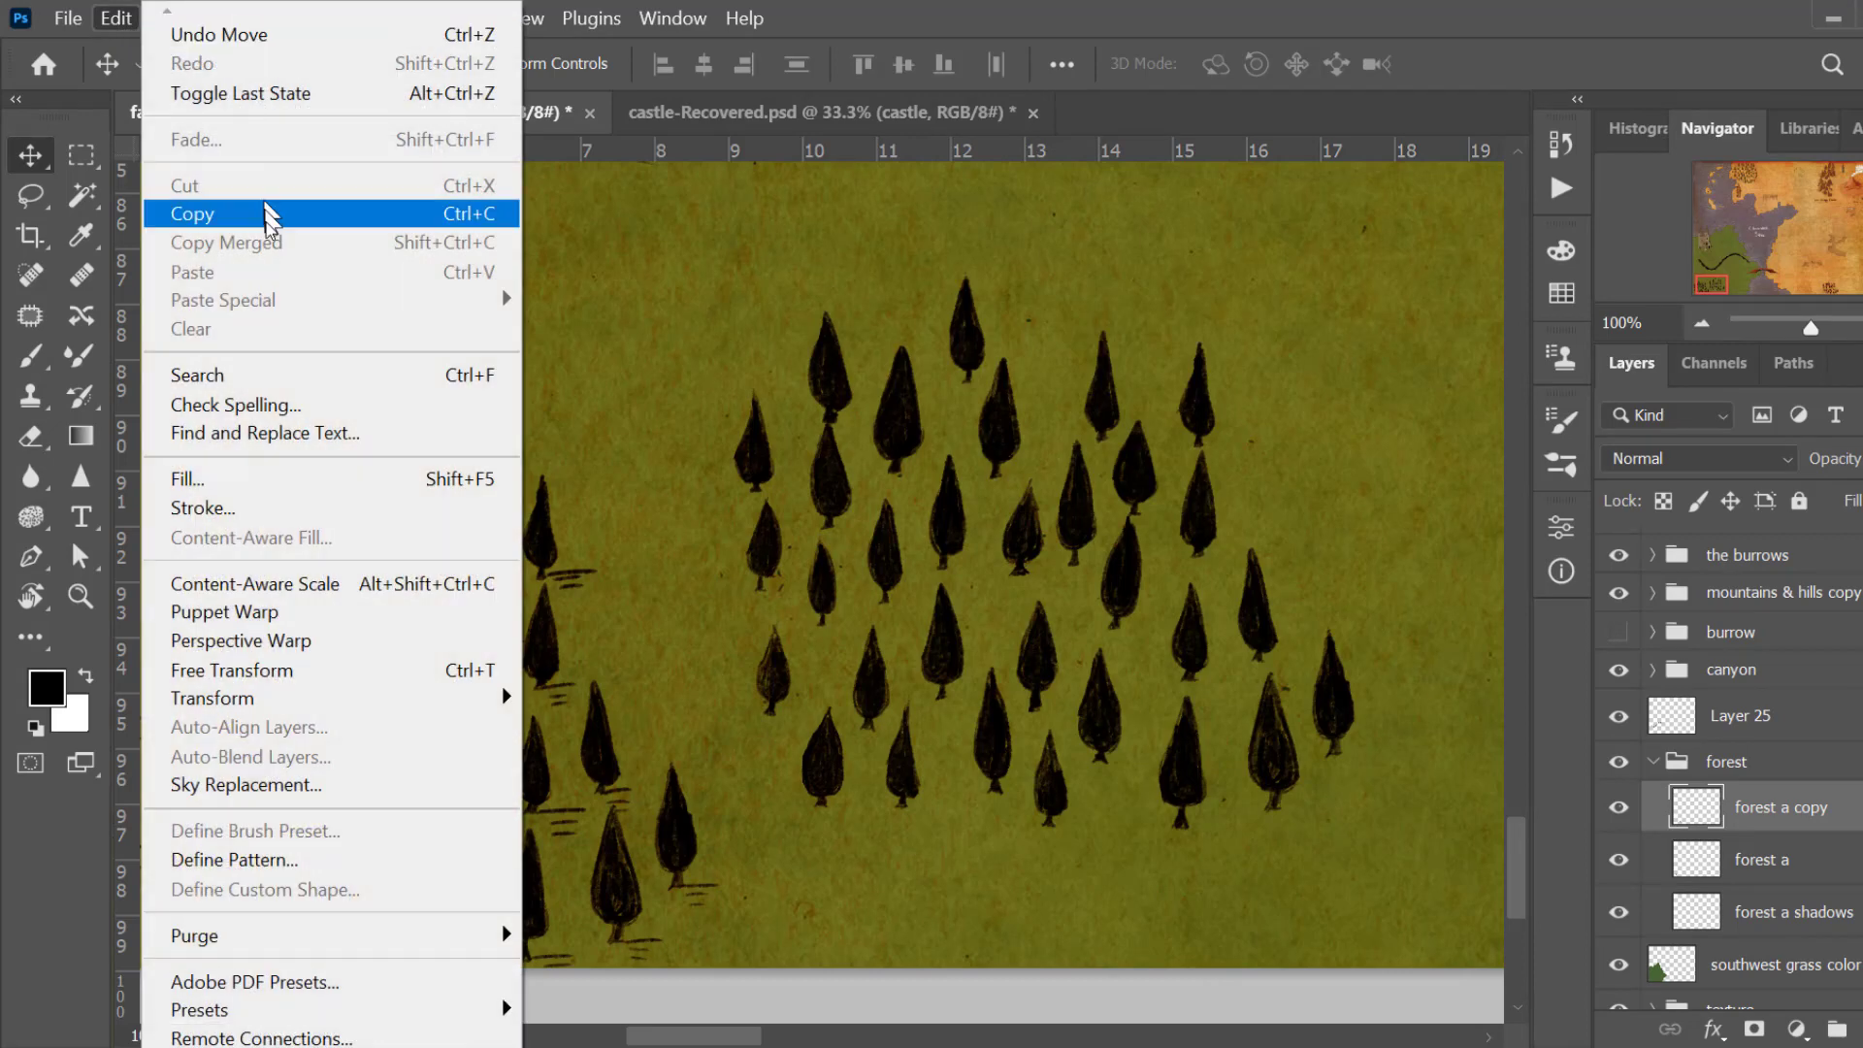
pyautogui.click(283, 613)
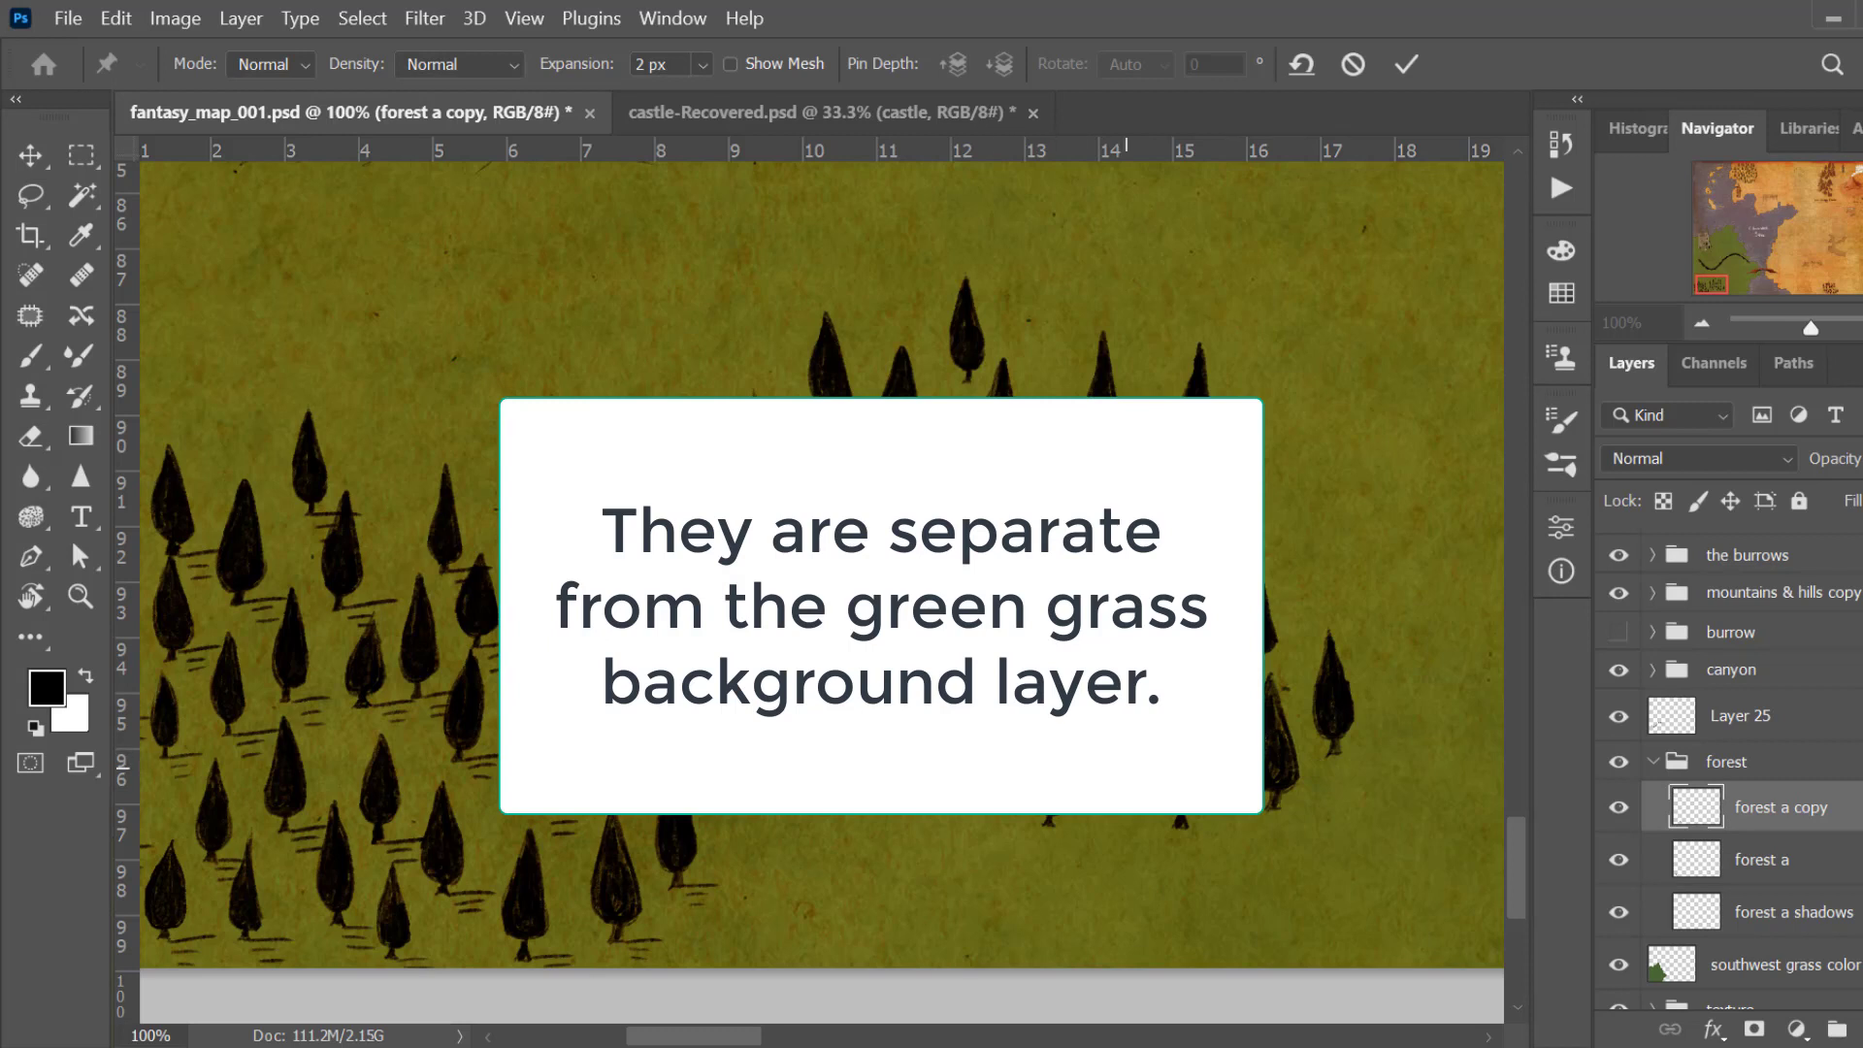
# Step: Pin copied trees and drag them to new spots, mostly down toward the lower clearing
pyautogui.click(1272, 742)
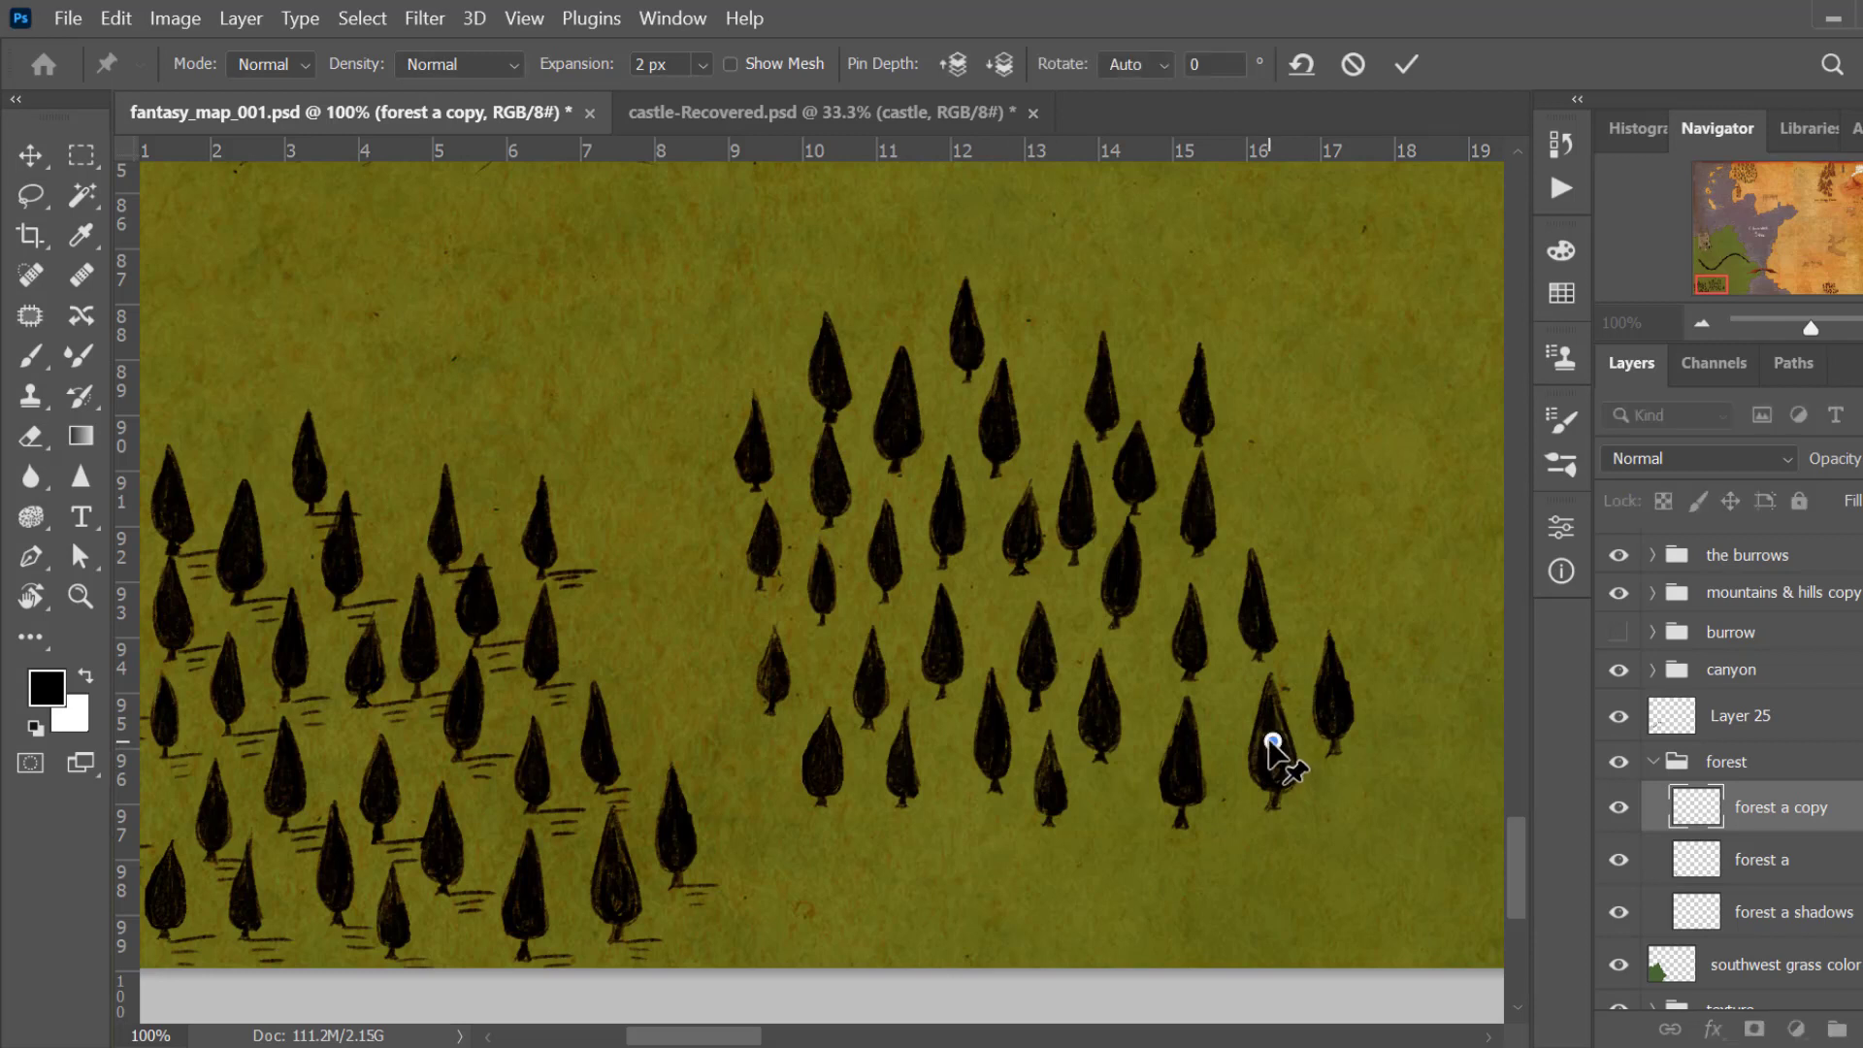
pyautogui.moveTo(1272, 741); pyautogui.dragTo(1369, 498)
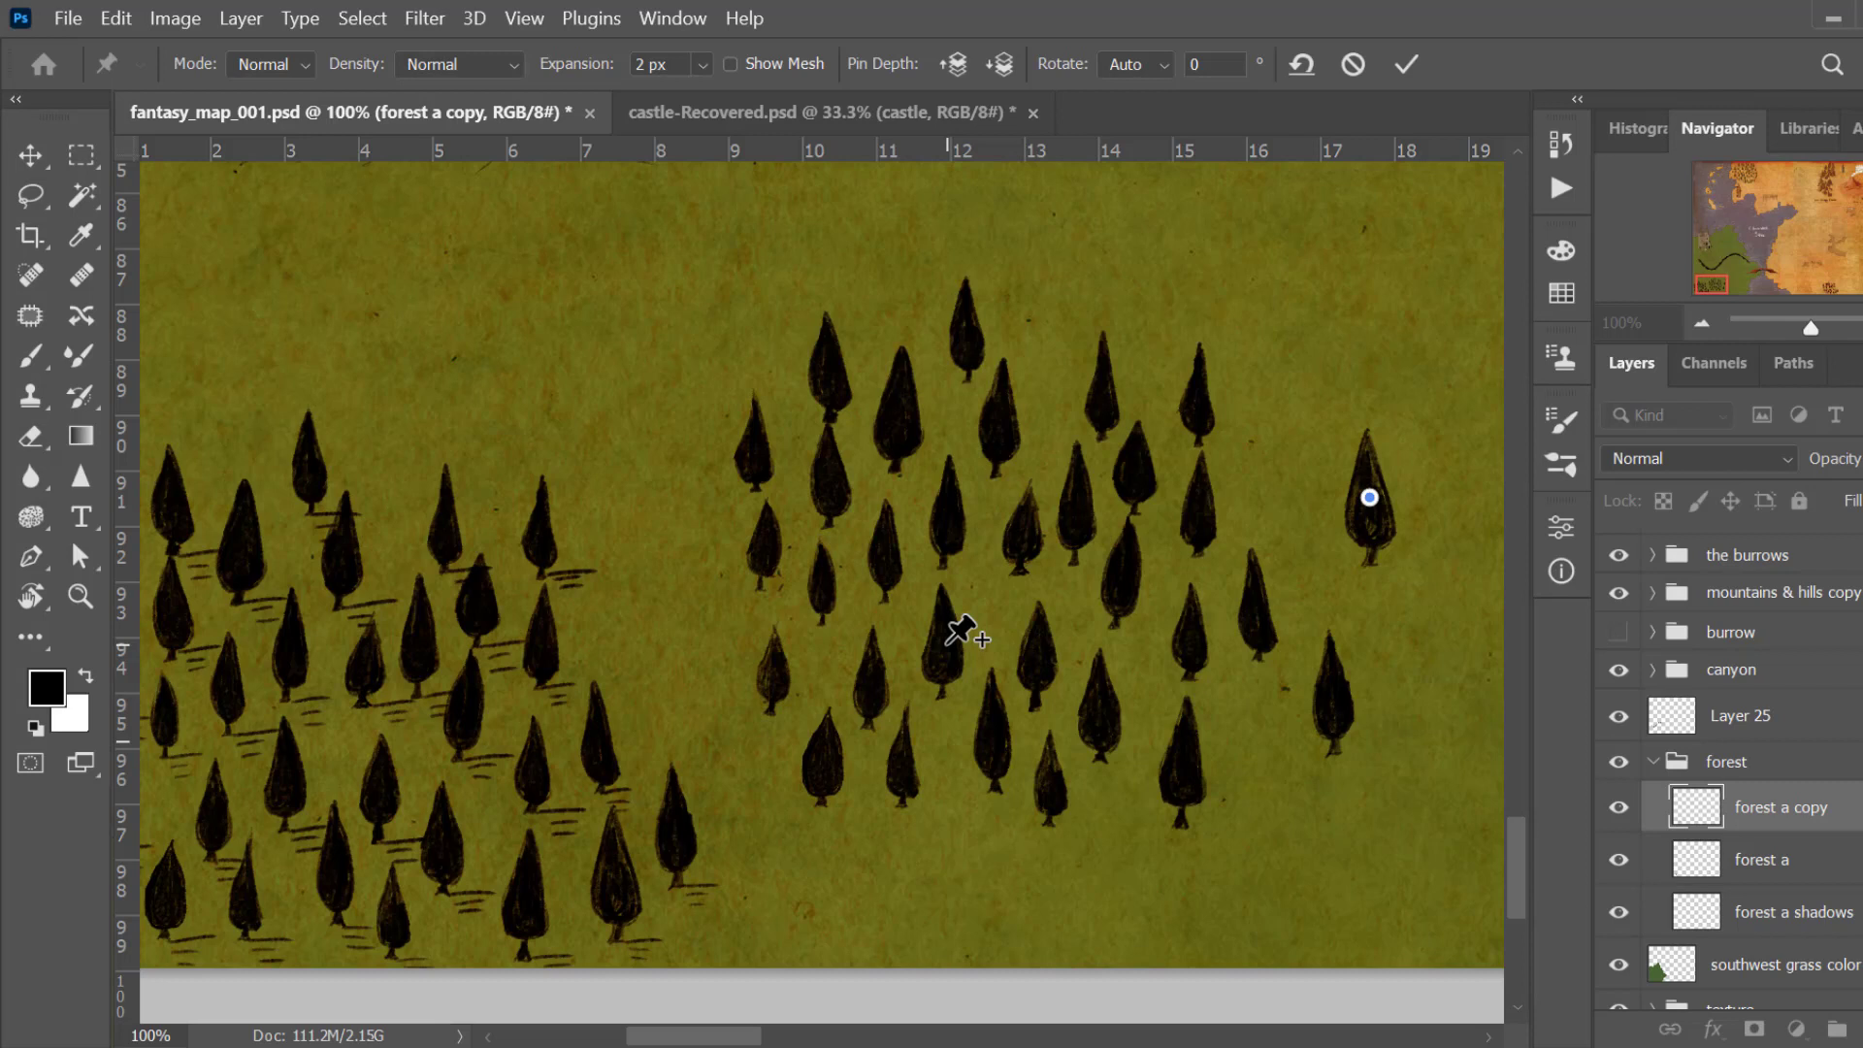
pyautogui.moveTo(948, 640); pyautogui.dragTo(907, 865)
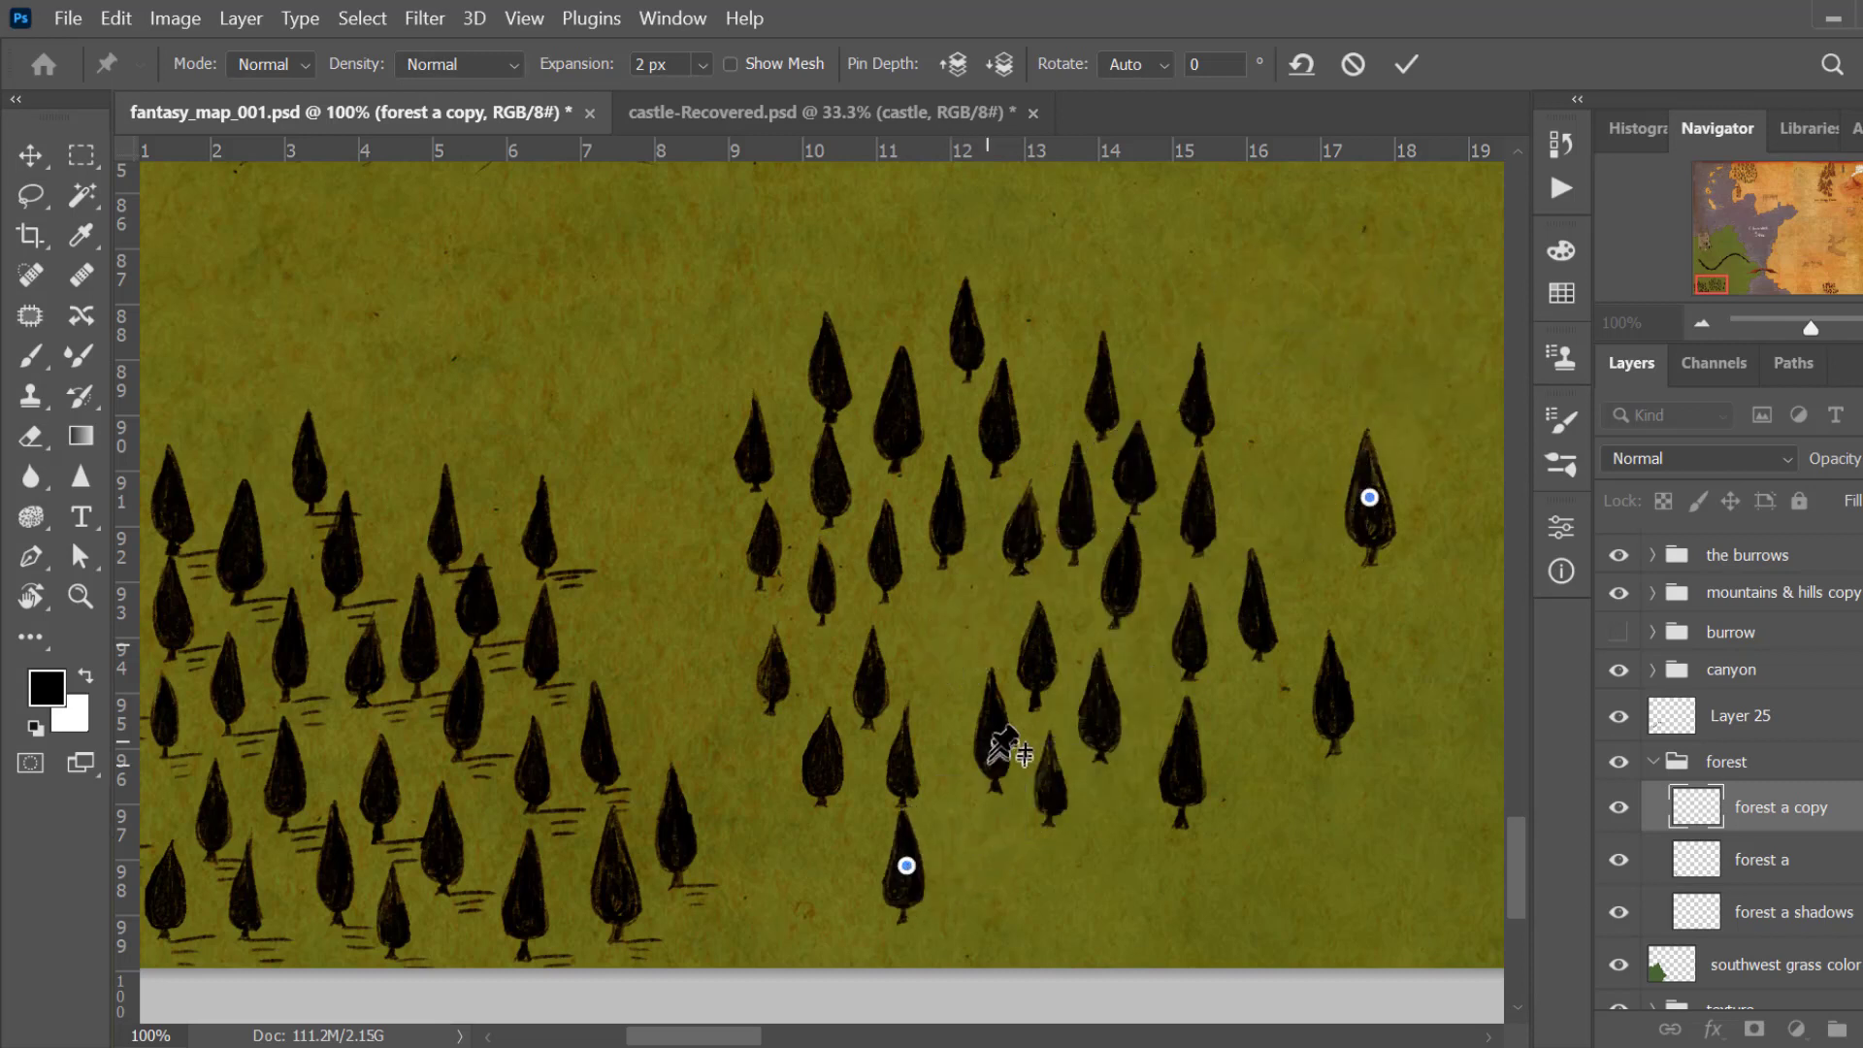
pyautogui.moveTo(994, 752); pyautogui.dragTo(1345, 862)
pyautogui.click(1098, 728)
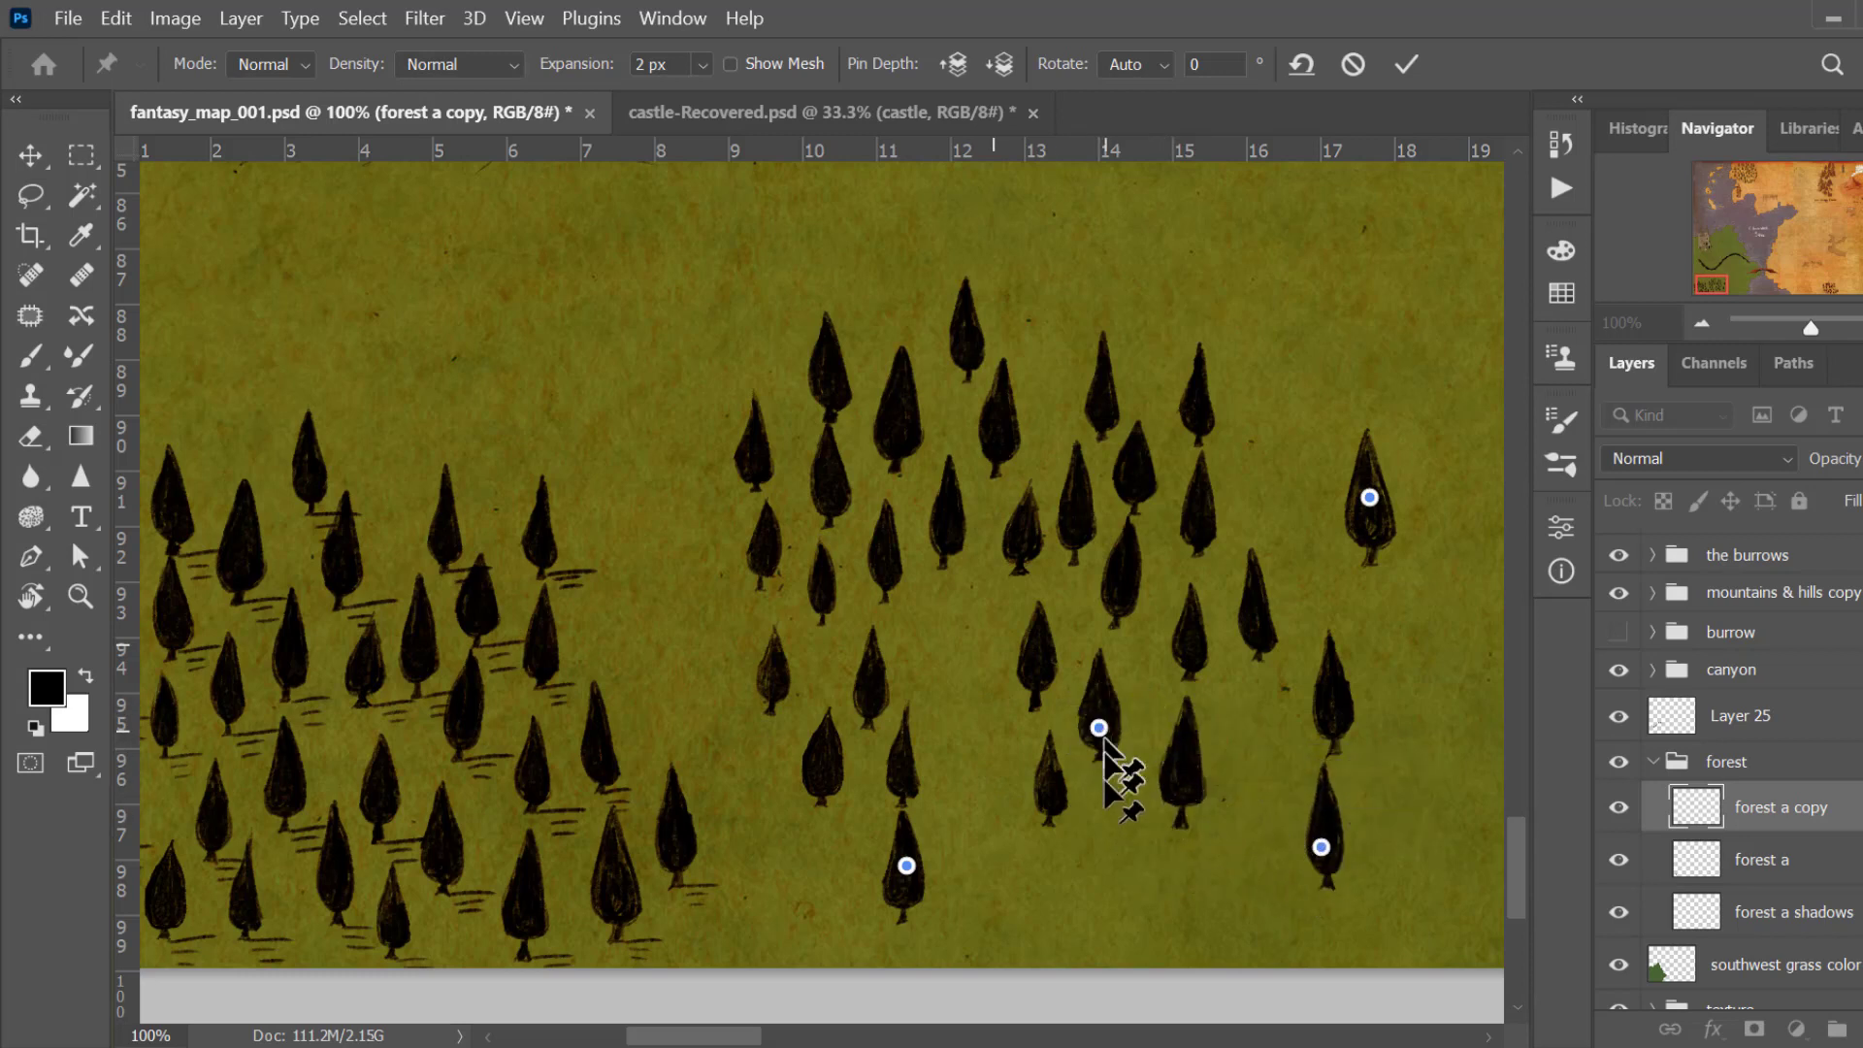
pyautogui.moveTo(1099, 728); pyautogui.dragTo(1118, 876)
pyautogui.click(1058, 784)
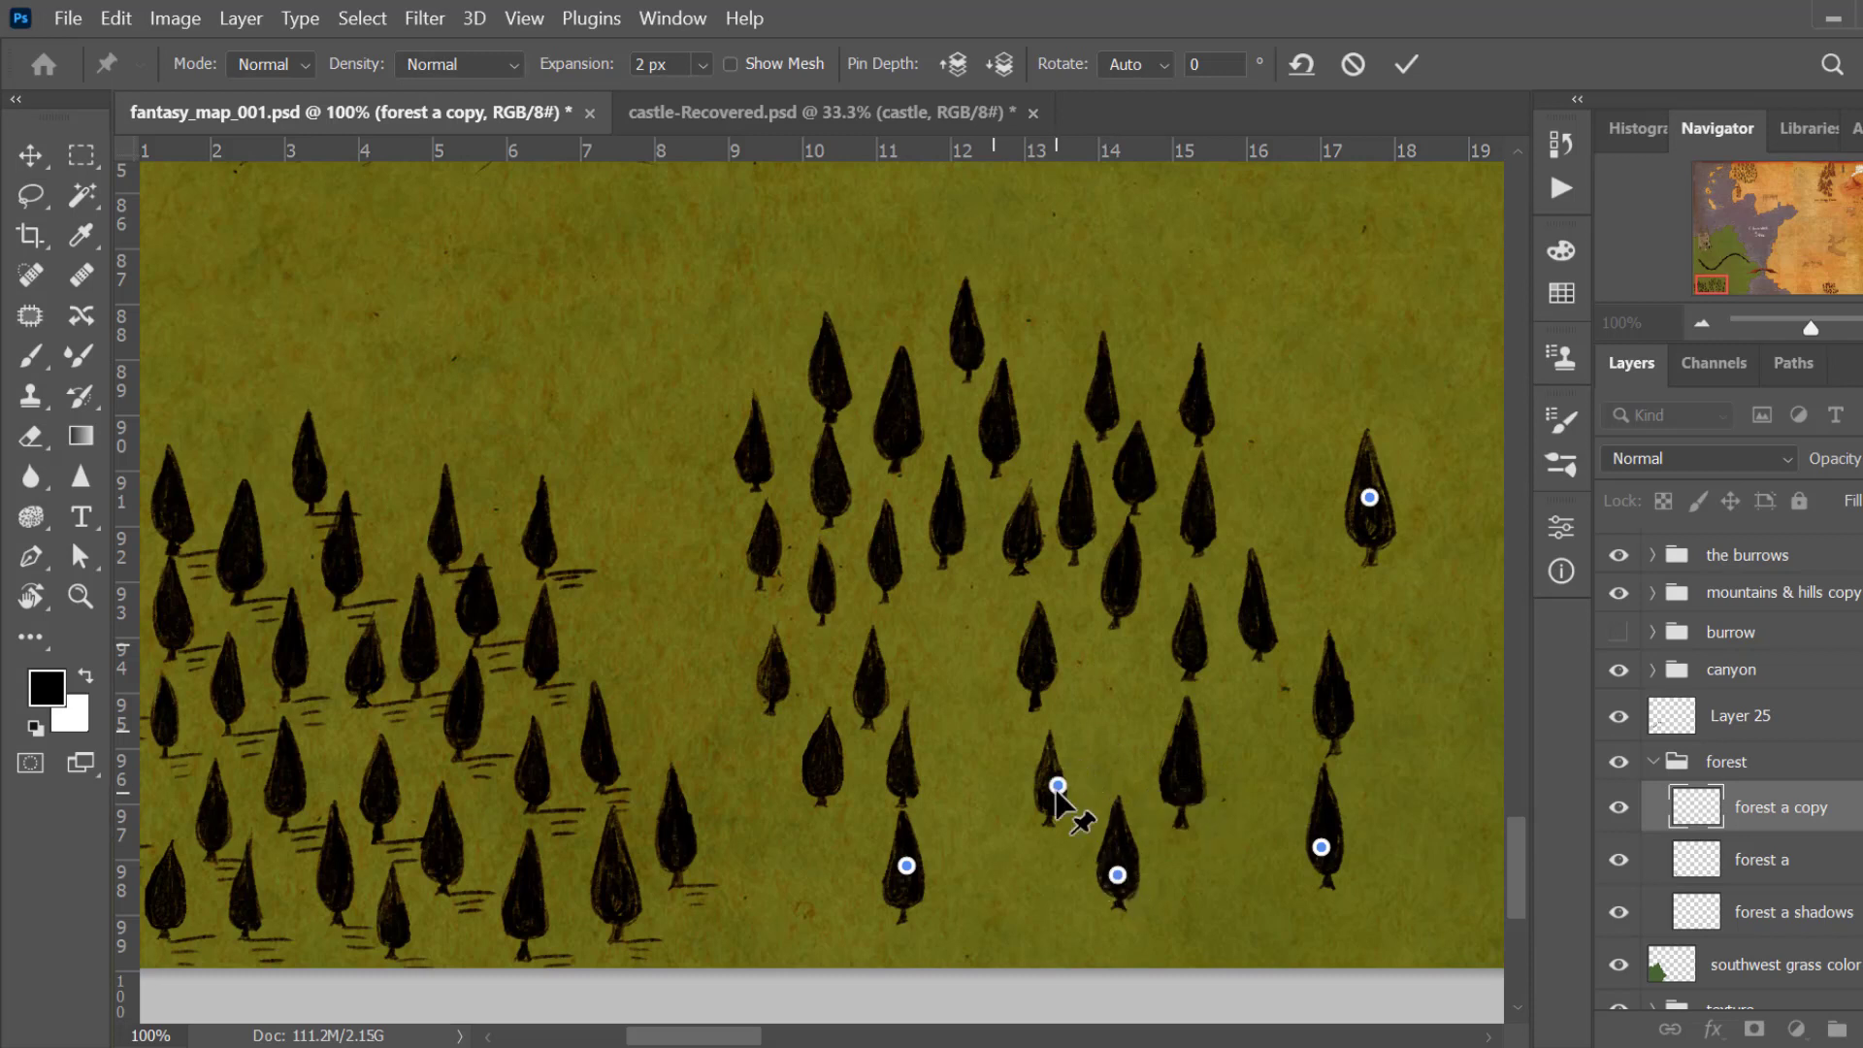
pyautogui.moveTo(1058, 784); pyautogui.dragTo(999, 906)
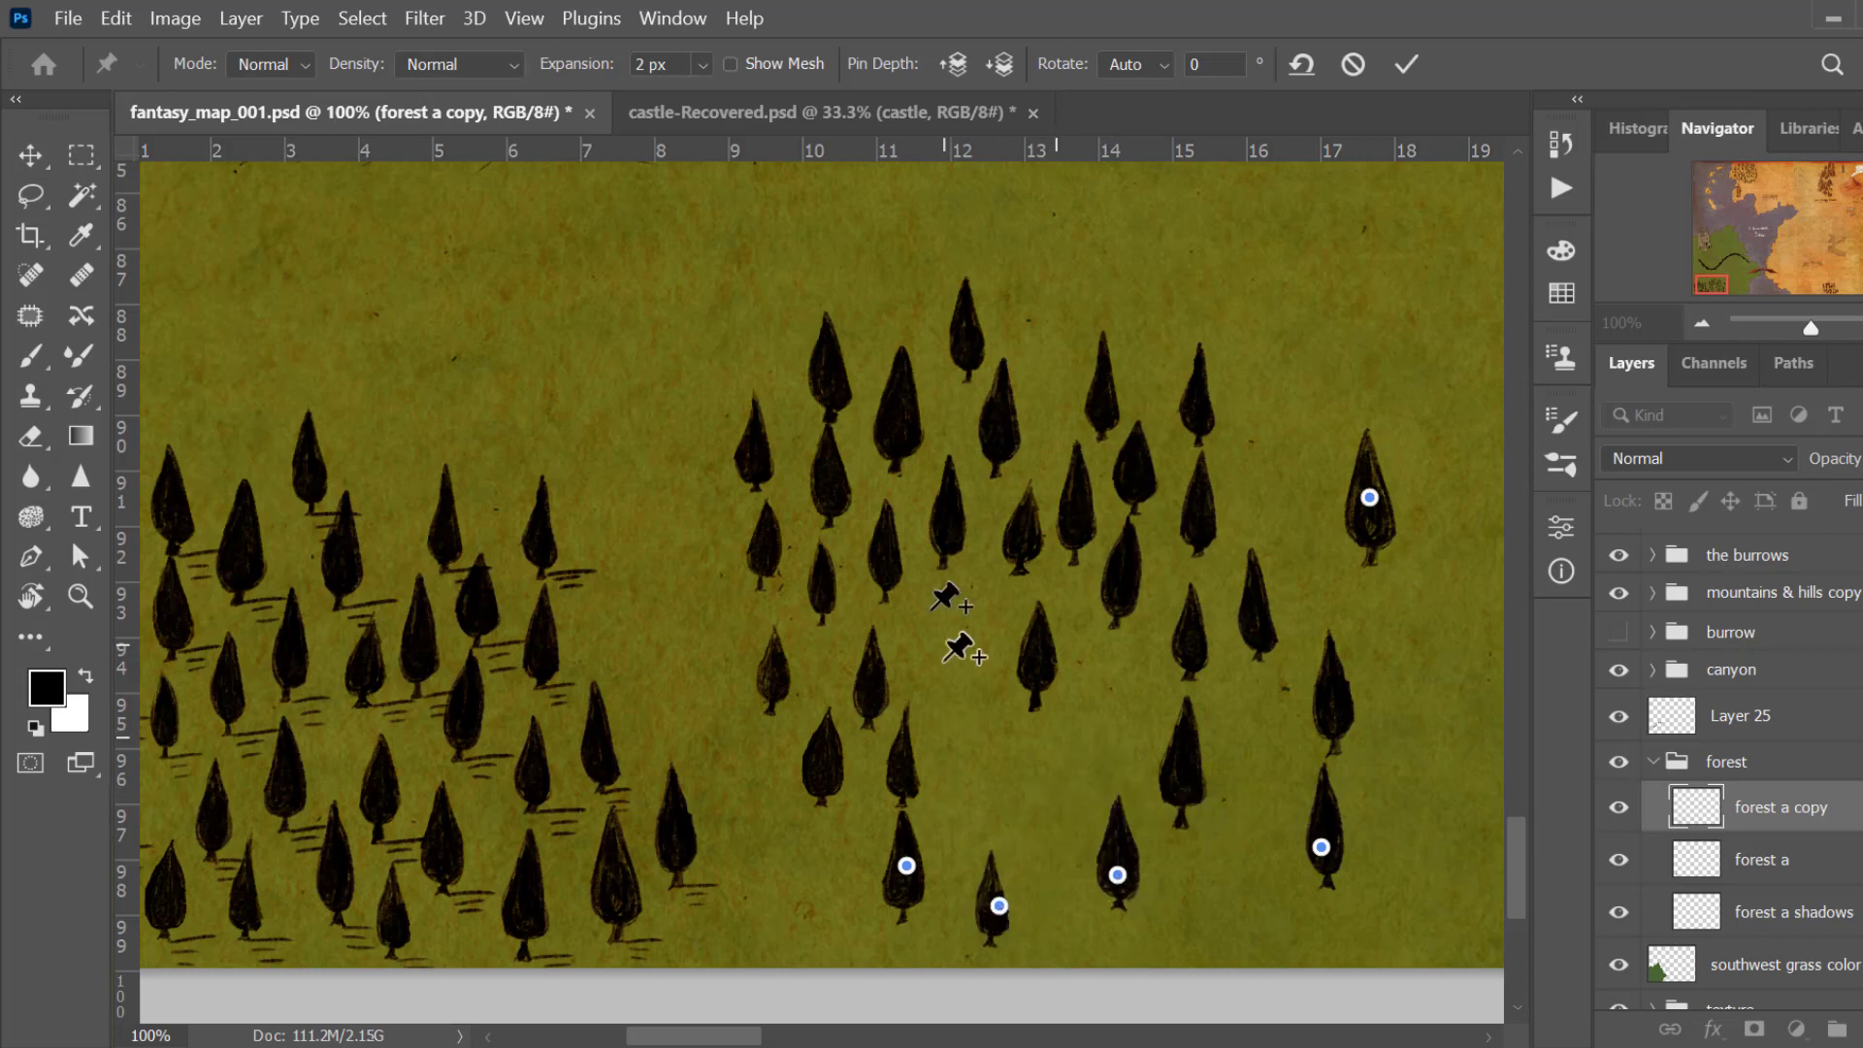
# Step: Delete the pin that stretched an upper tree and drag its pinned tree to the lower right
pyautogui.click(832, 474)
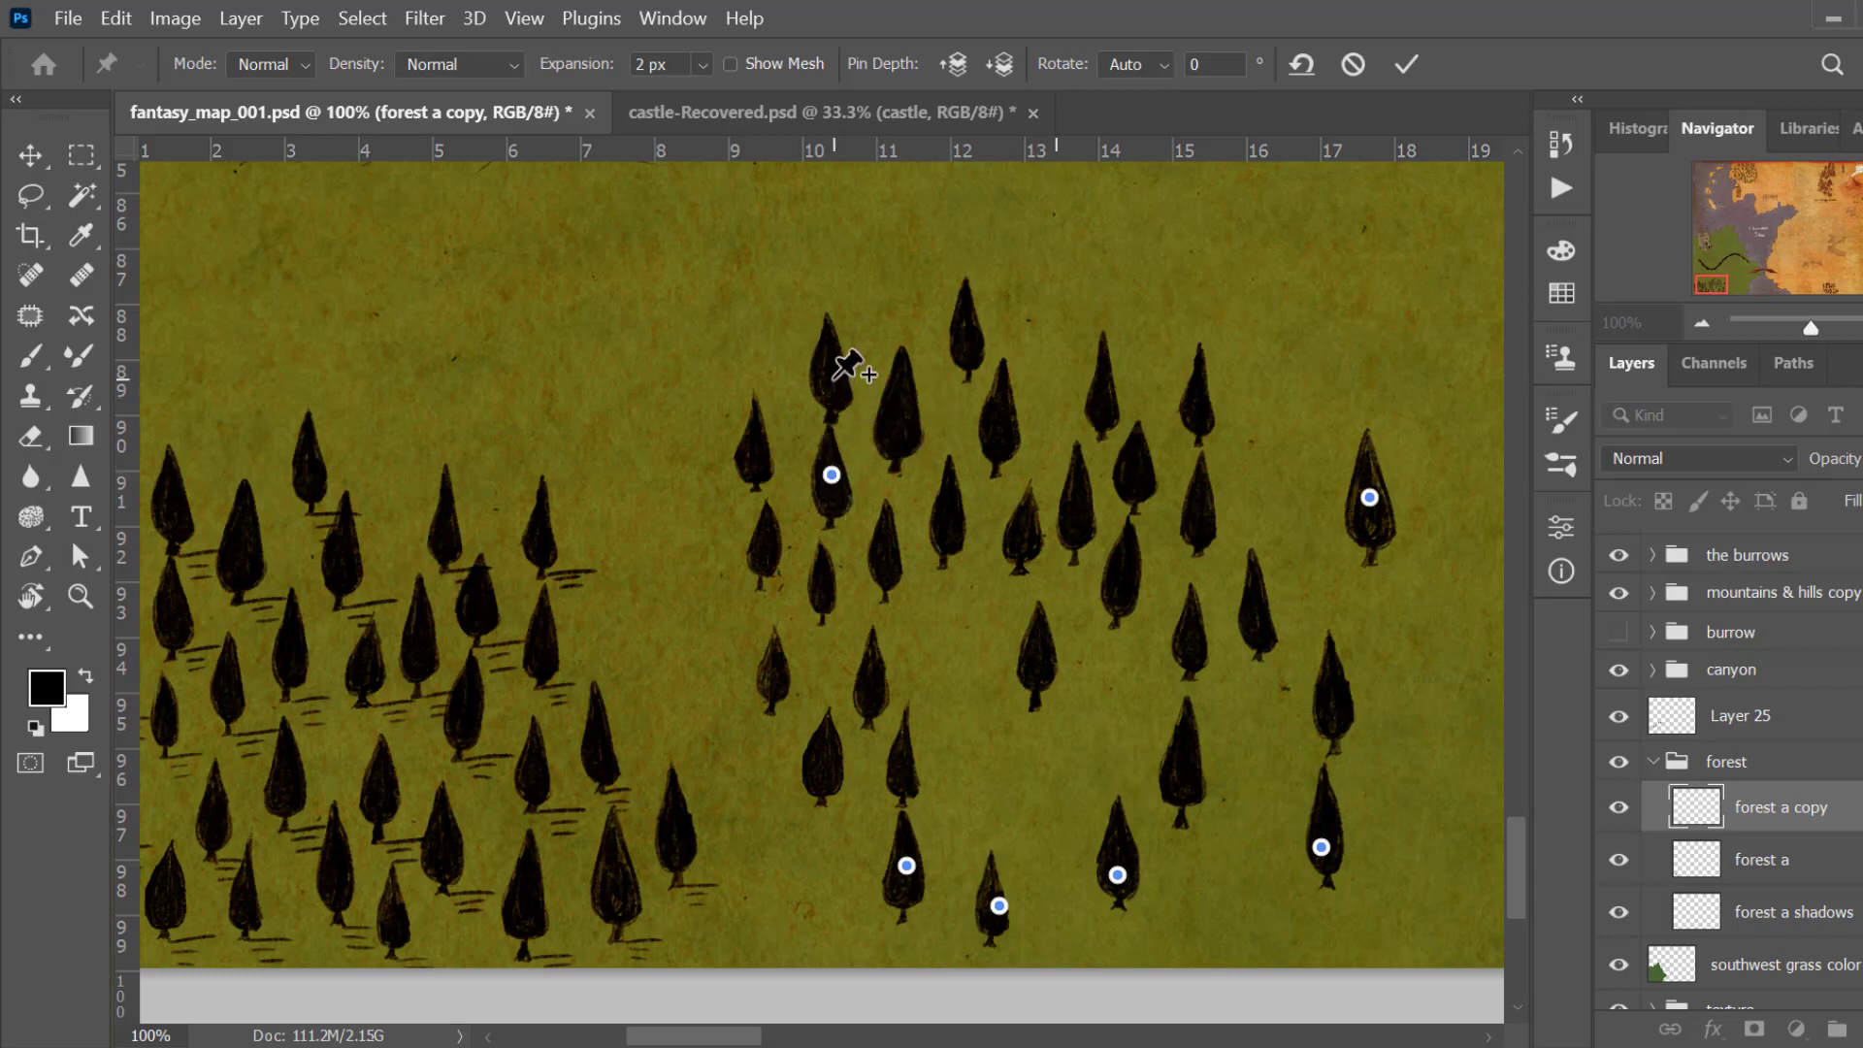
pyautogui.click(833, 386)
pyautogui.moveTo(832, 386); pyautogui.dragTo(757, 323)
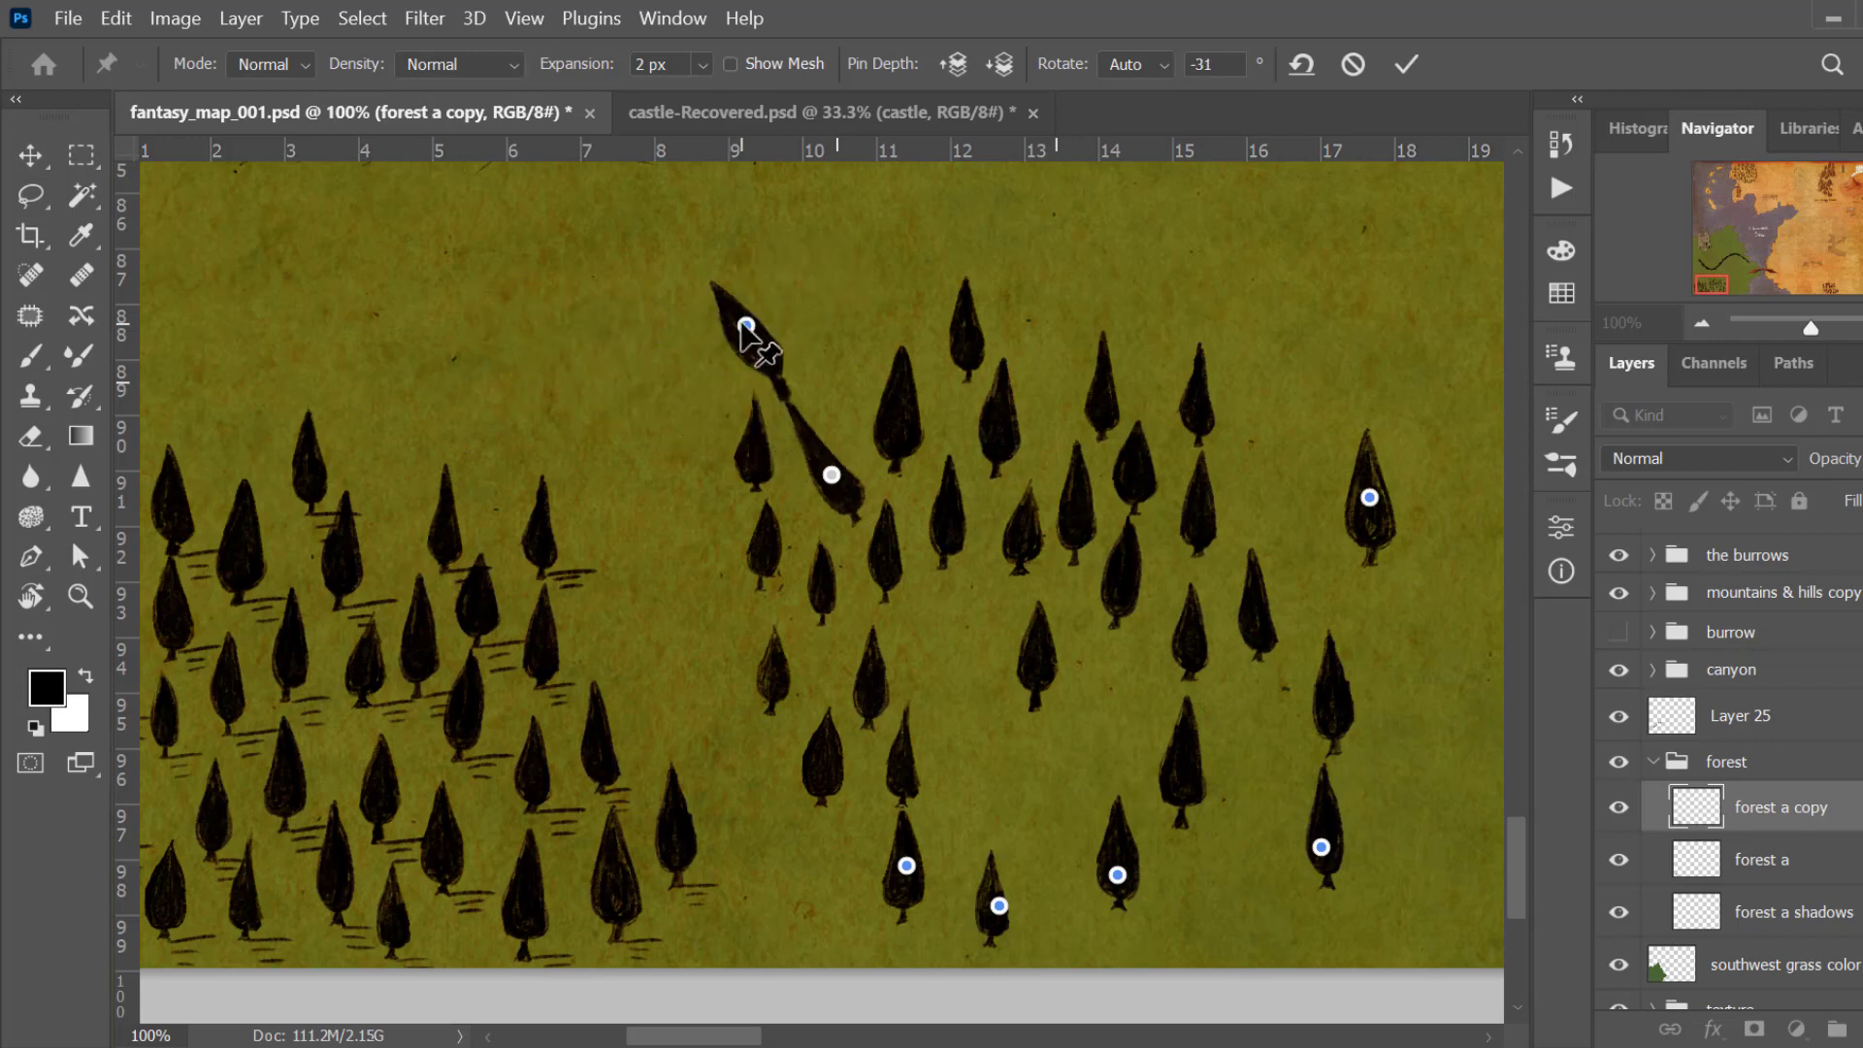
pyautogui.press('Delete')
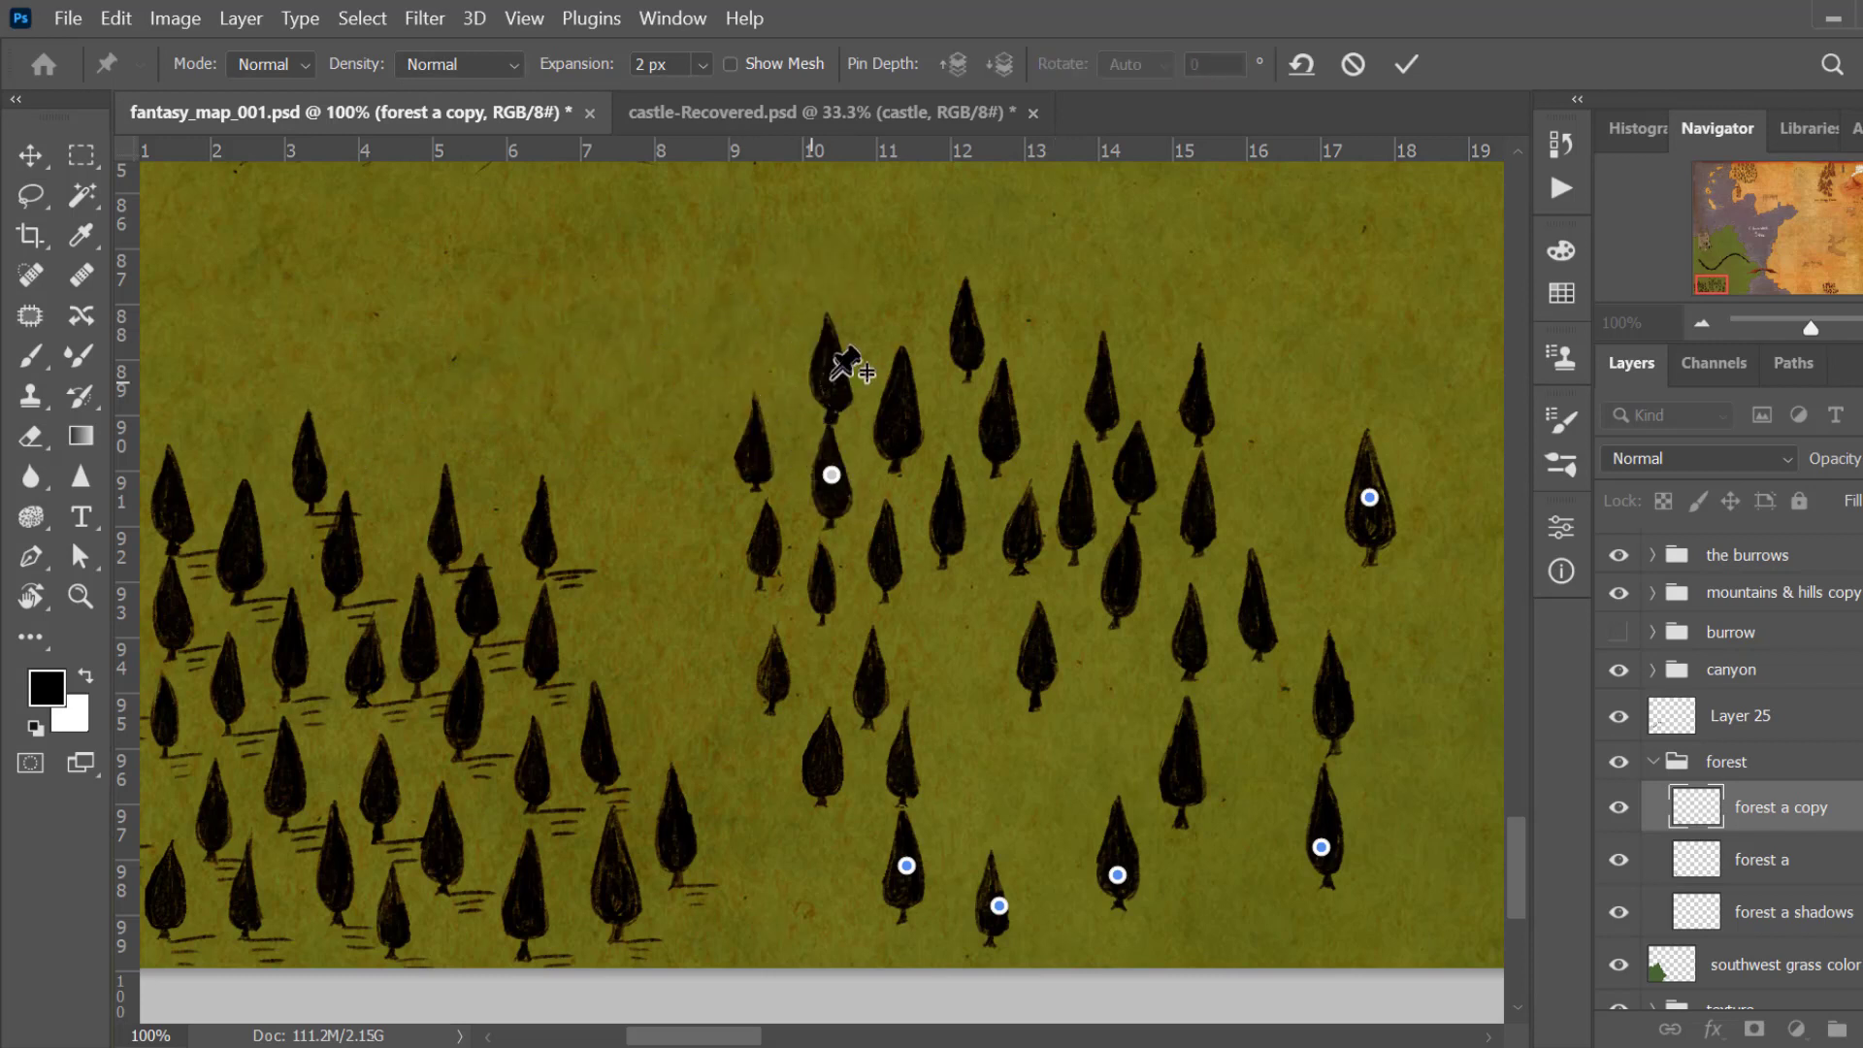
pyautogui.moveTo(832, 477); pyautogui.dragTo(1376, 836)
# Step: Drag seven more trees down into the gaps and lower rows of the clearing
pyautogui.moveTo(1262, 612); pyautogui.dragTo(1234, 851)
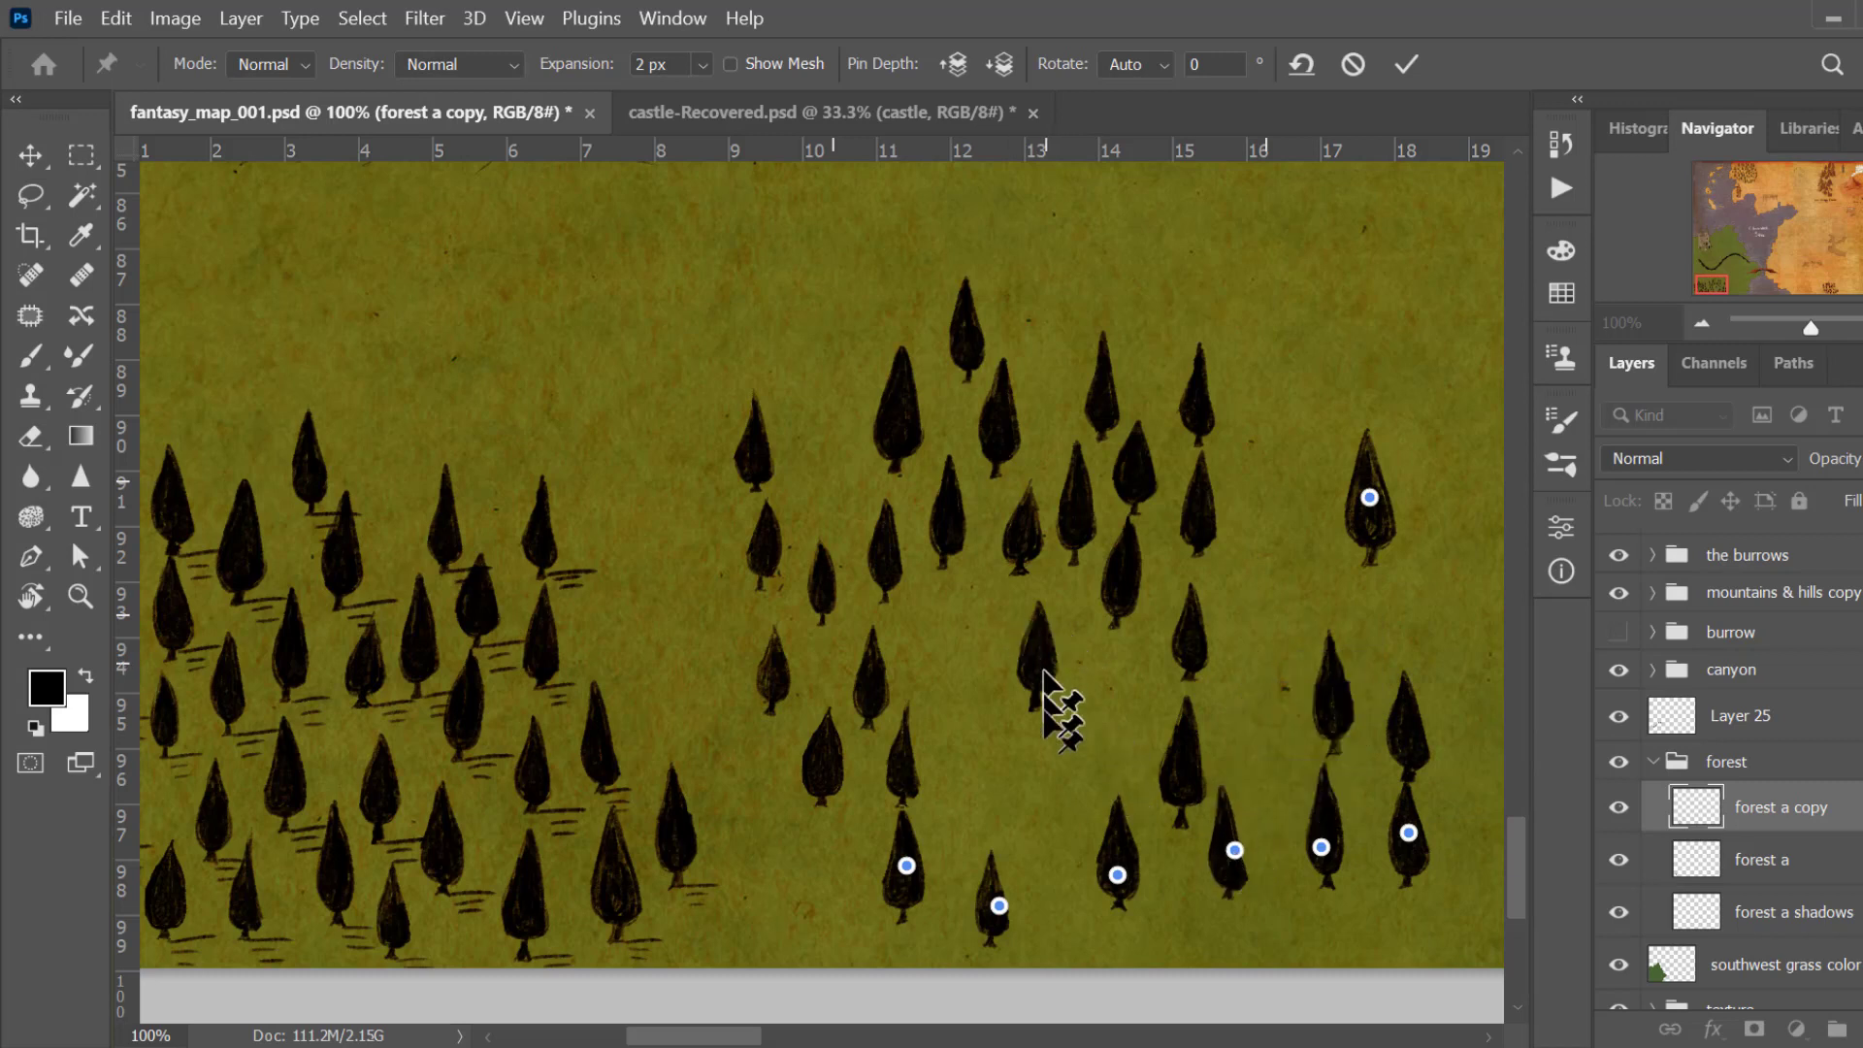
pyautogui.moveTo(1040, 664); pyautogui.dragTo(1038, 807)
pyautogui.moveTo(904, 404); pyautogui.dragTo(812, 876)
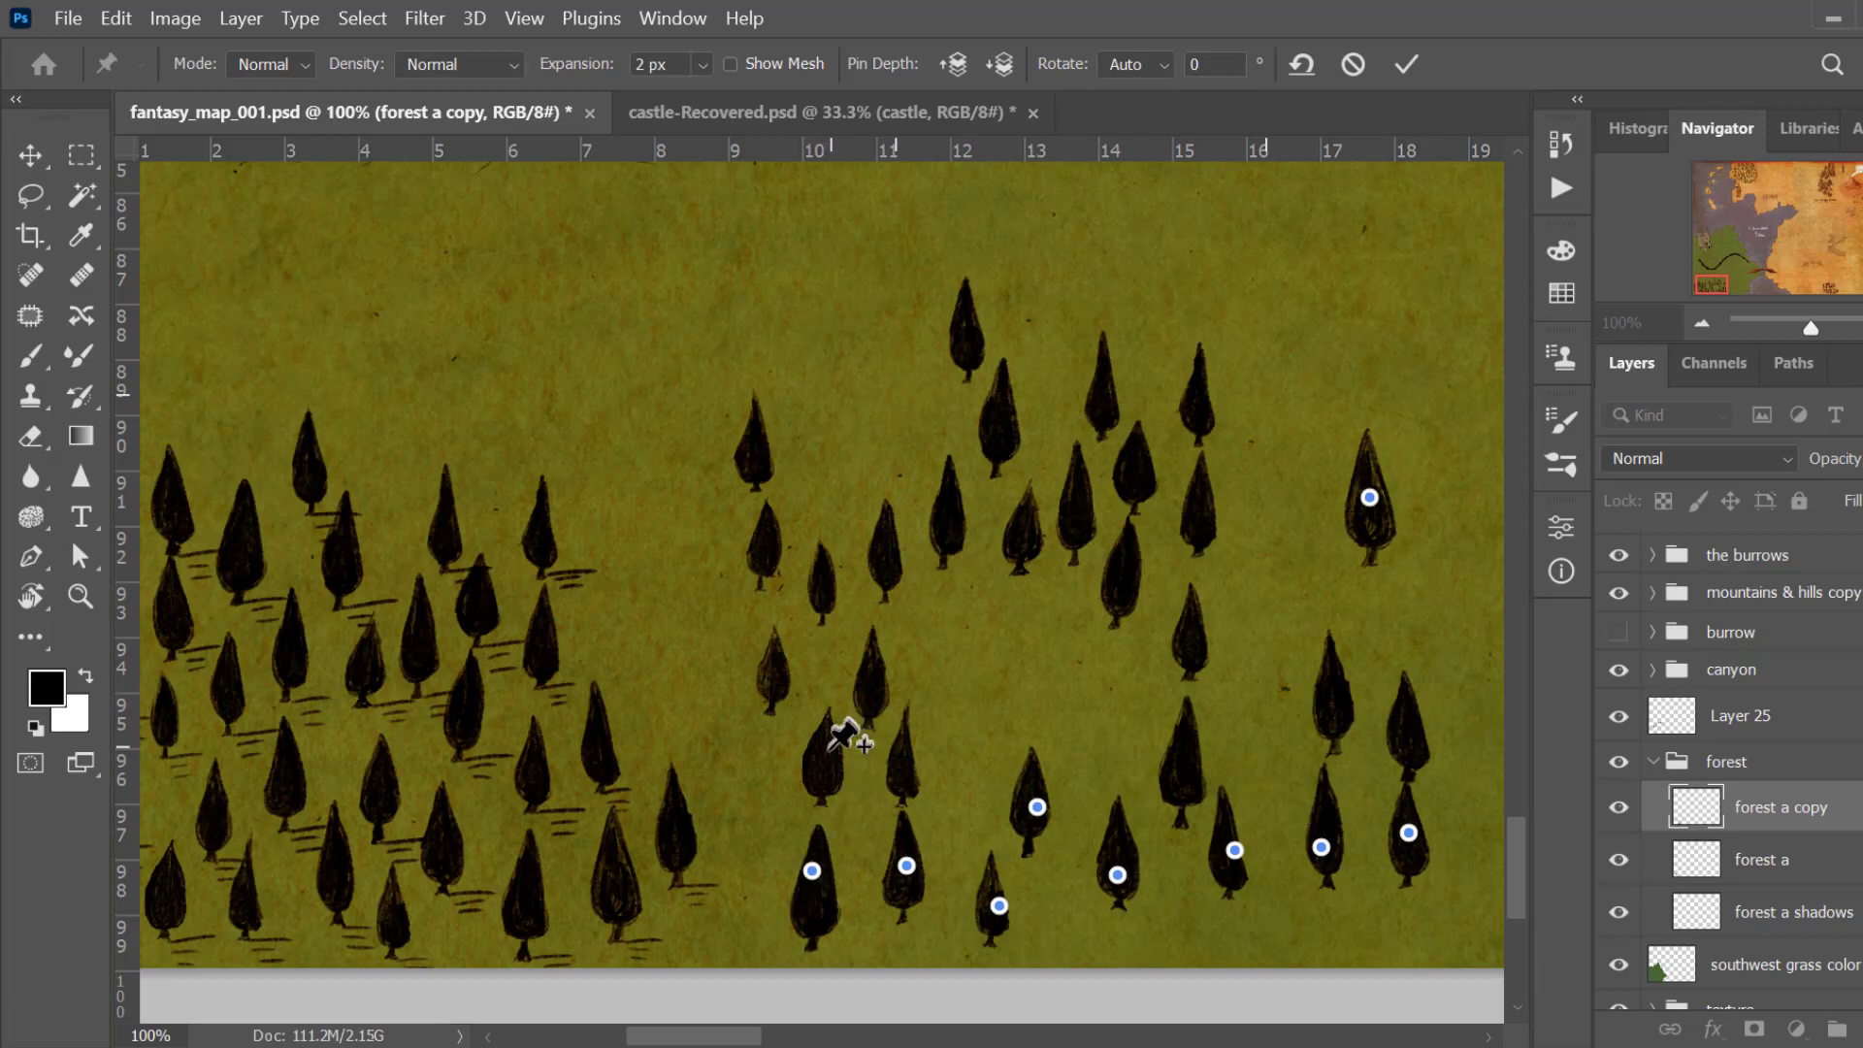
pyautogui.moveTo(841, 734); pyautogui.dragTo(820, 802)
pyautogui.moveTo(776, 669); pyautogui.dragTo(1112, 747)
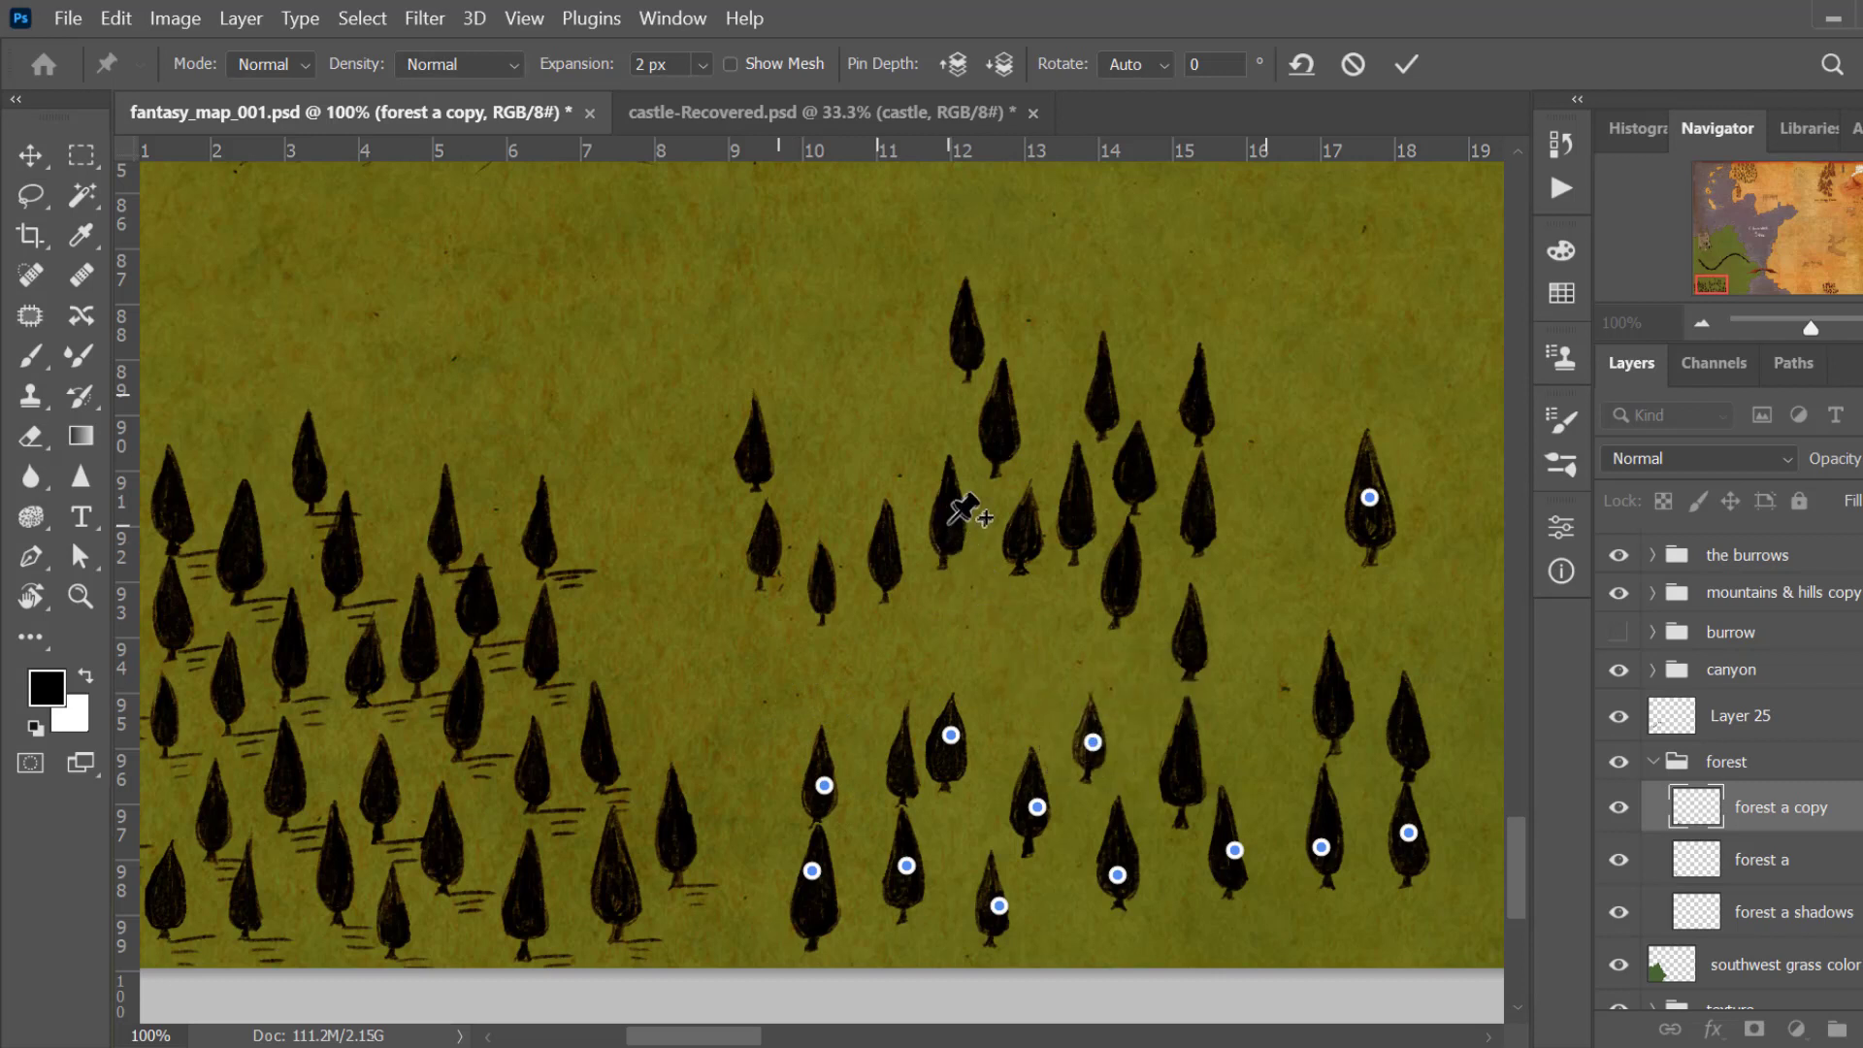
pyautogui.moveTo(957, 509); pyautogui.dragTo(1019, 700)
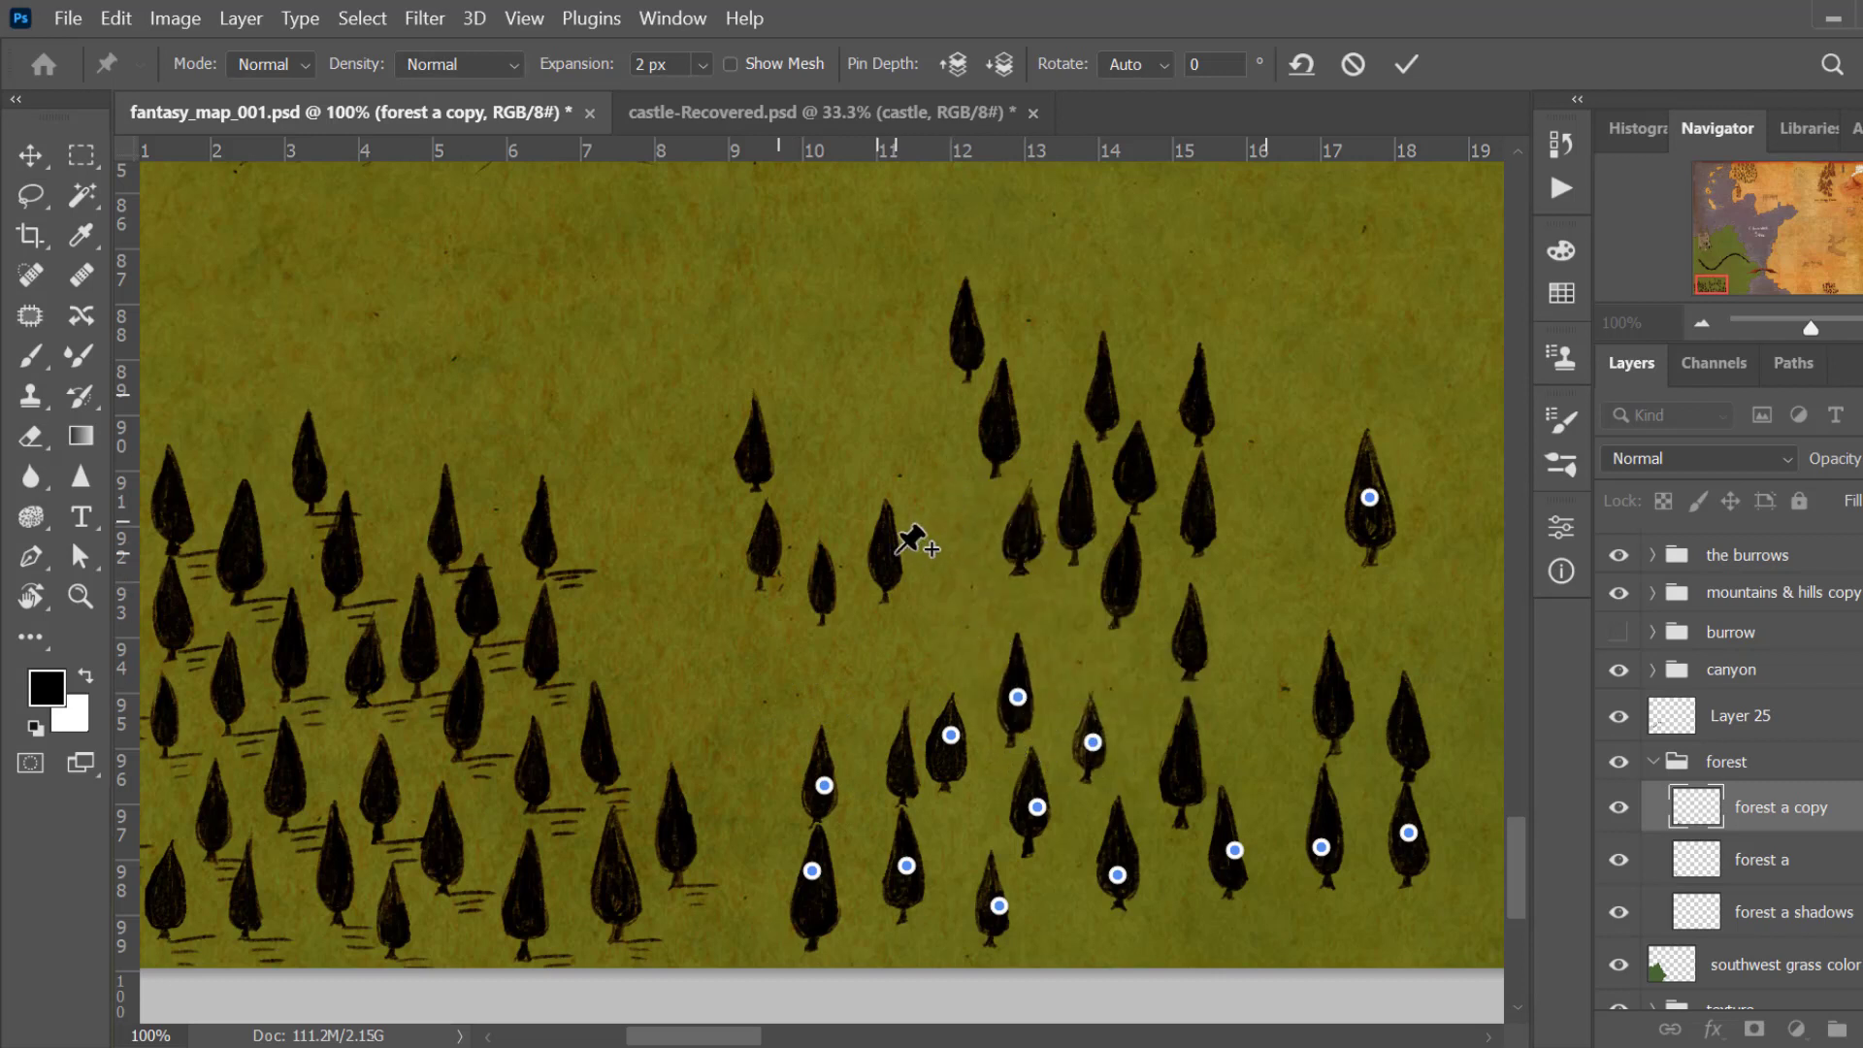
pyautogui.moveTo(909, 544); pyautogui.dragTo(885, 701)
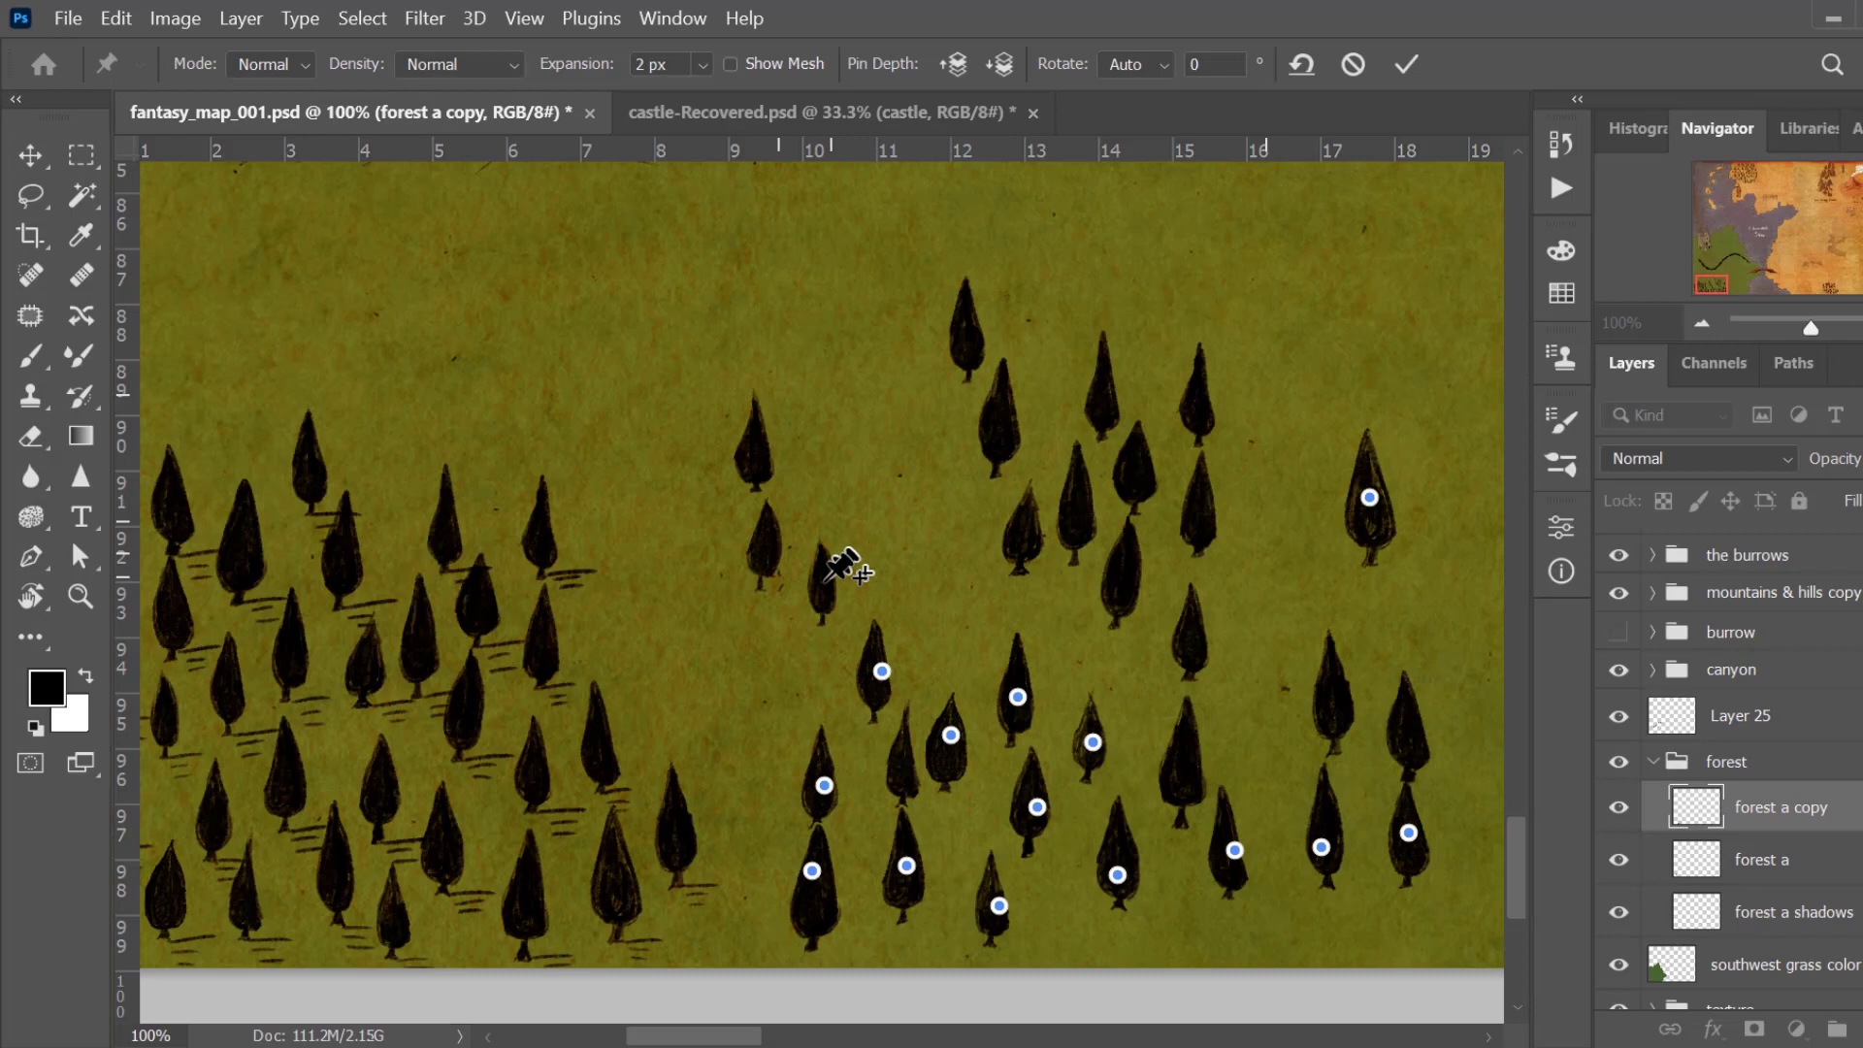
# Step: Drag six more copied trees down and sideways into gaps in the clearing
pyautogui.moveTo(821, 582); pyautogui.dragTo(777, 687)
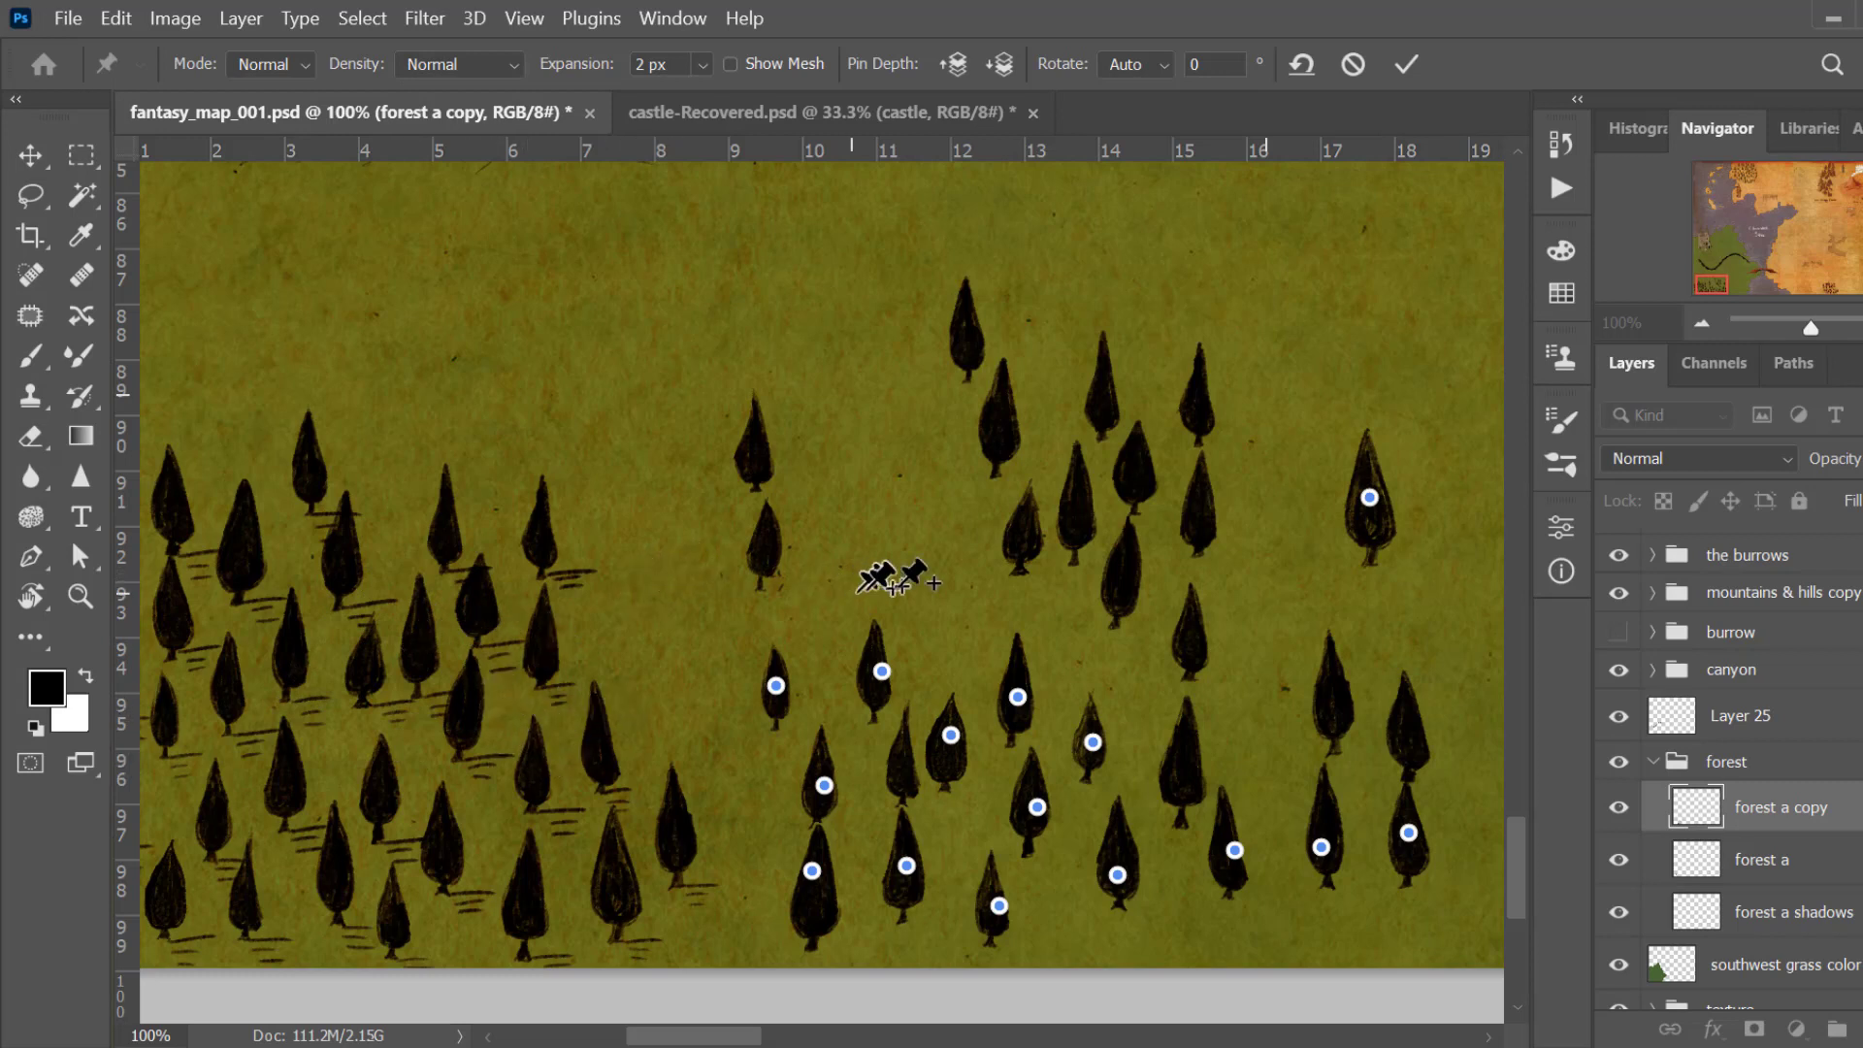
pyautogui.moveTo(1067, 500); pyautogui.dragTo(1273, 636)
pyautogui.moveTo(1219, 504); pyautogui.dragTo(1465, 882)
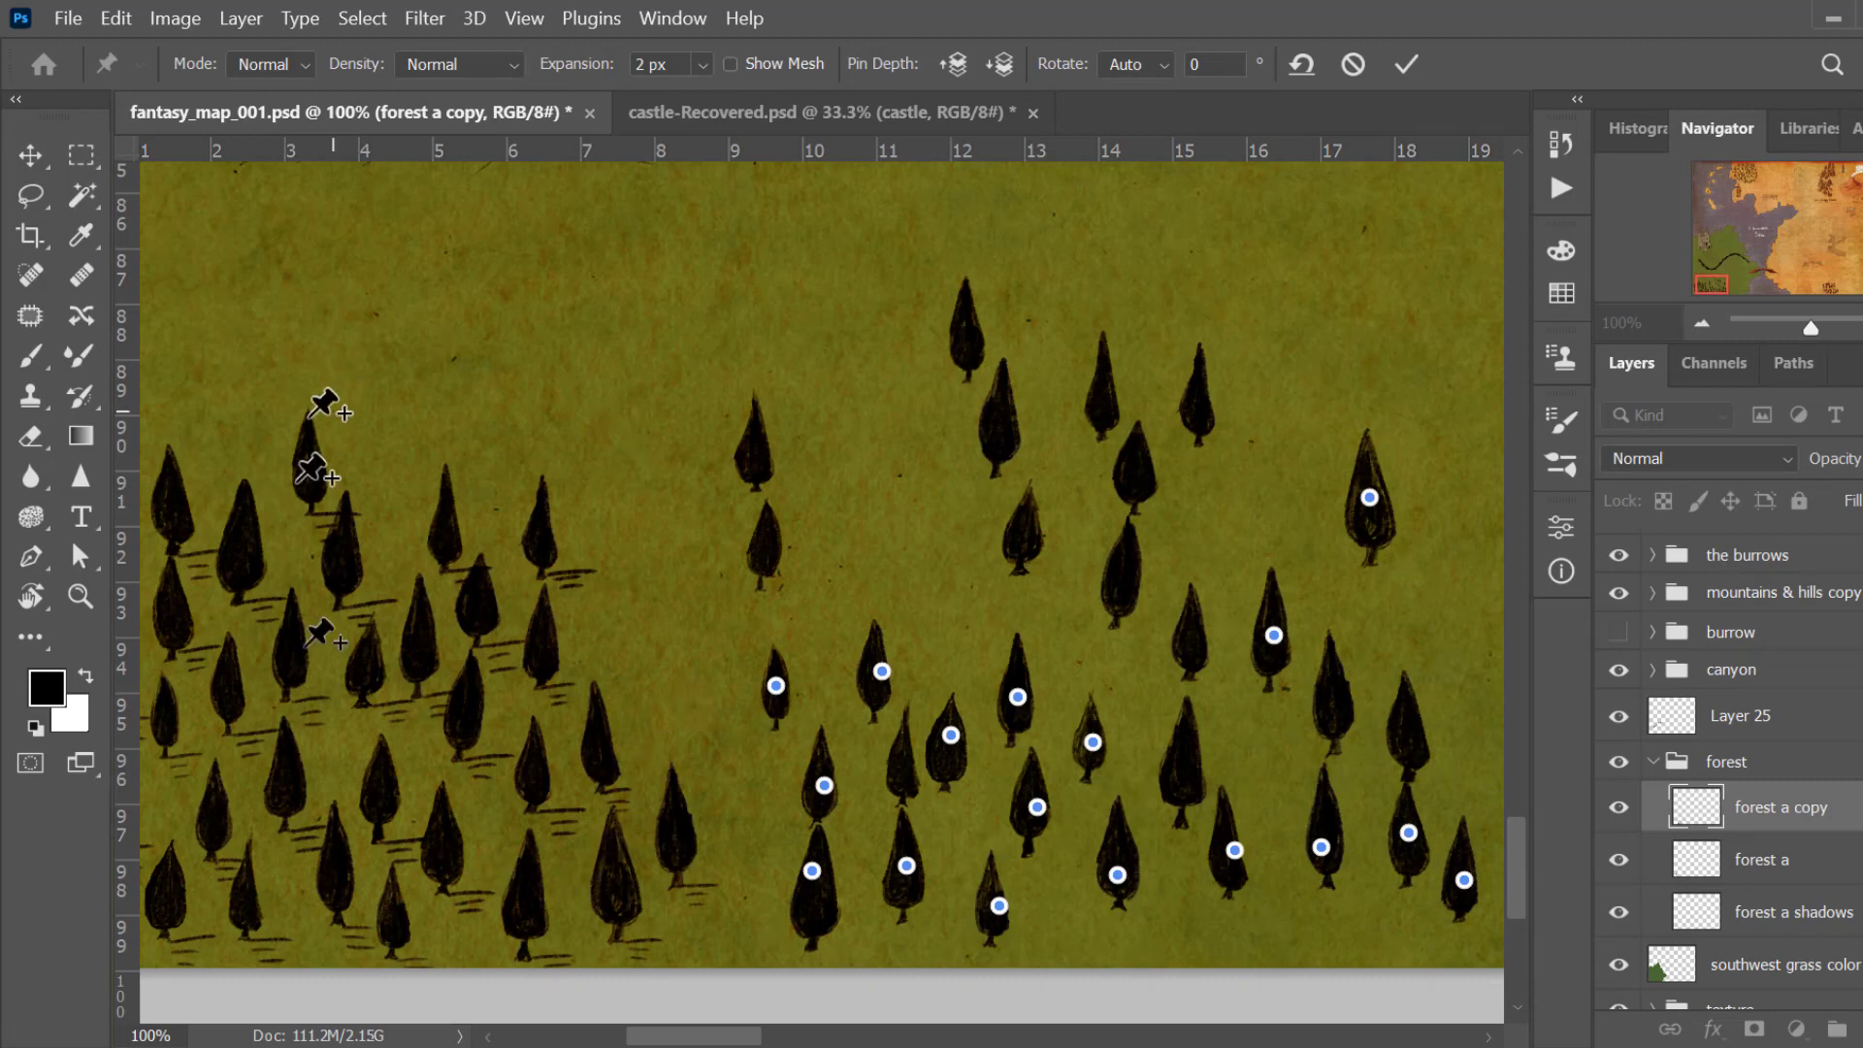
pyautogui.moveTo(1040, 519); pyautogui.dragTo(944, 624)
pyautogui.moveTo(1005, 437); pyautogui.dragTo(1259, 520)
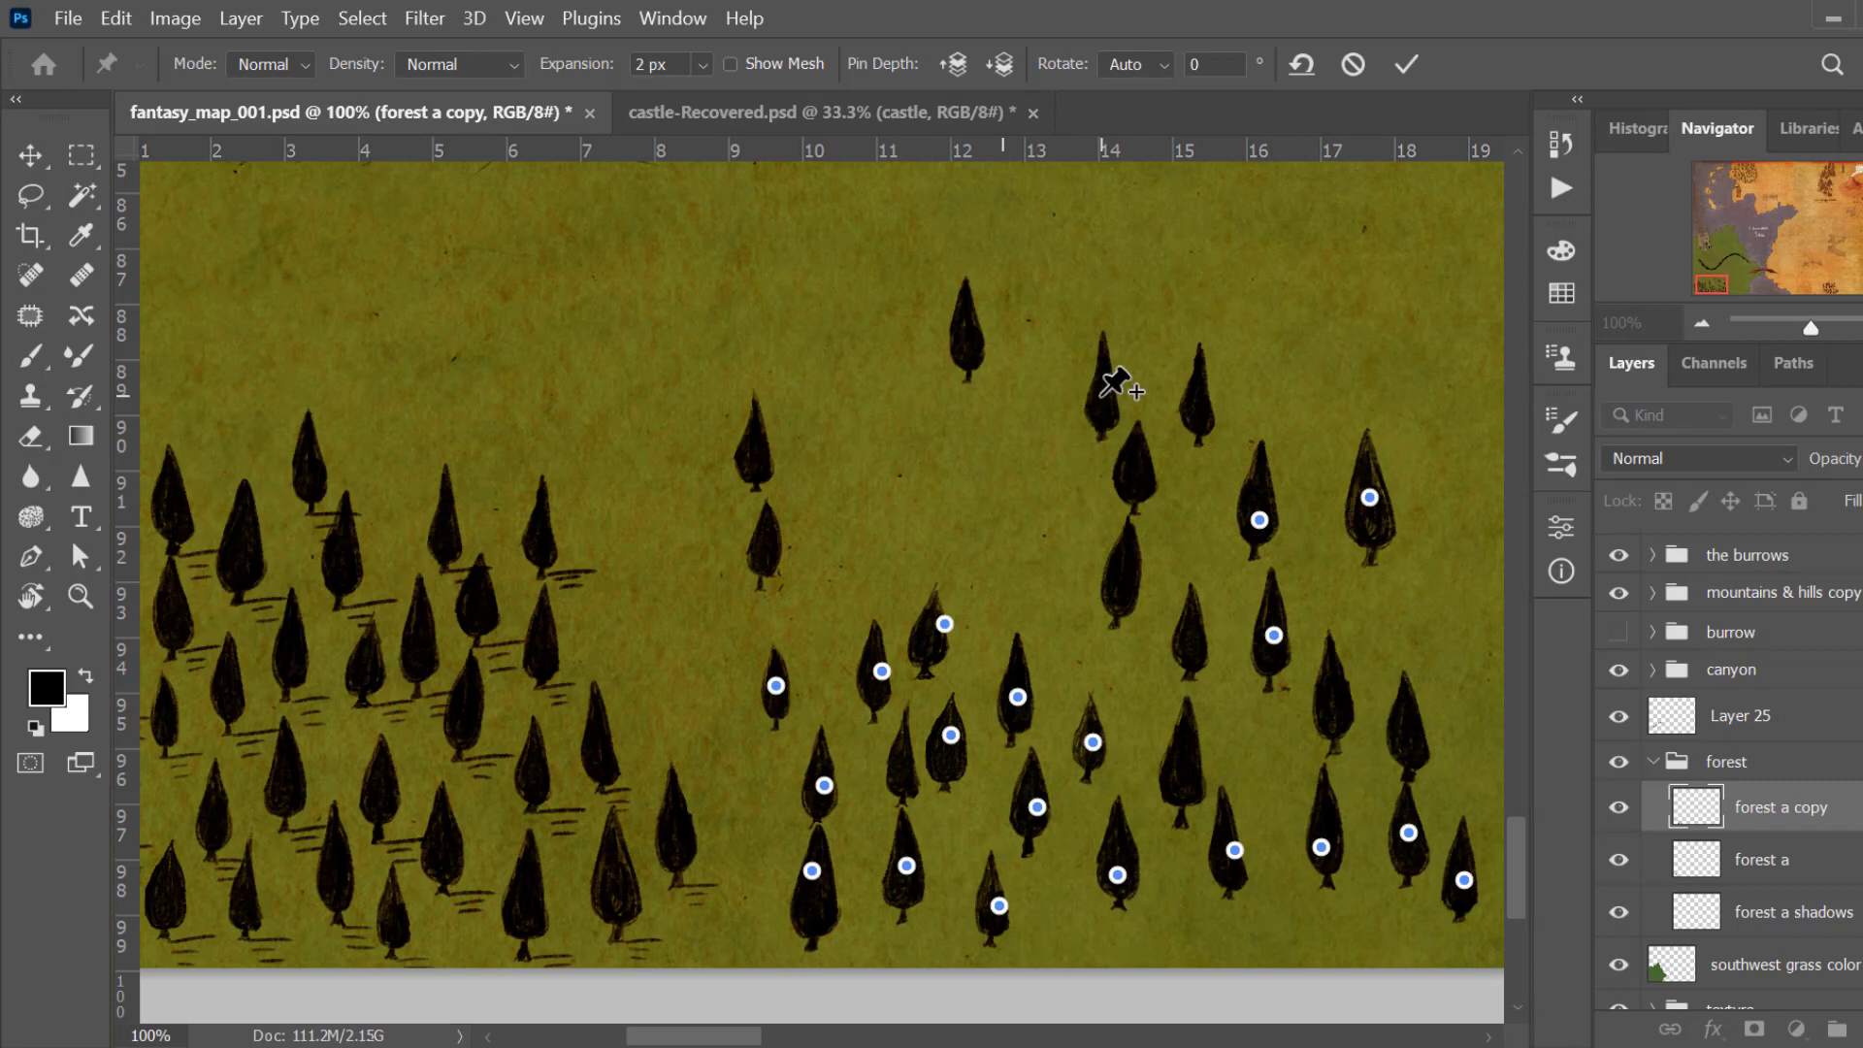
pyautogui.moveTo(1112, 388); pyautogui.dragTo(1039, 545)
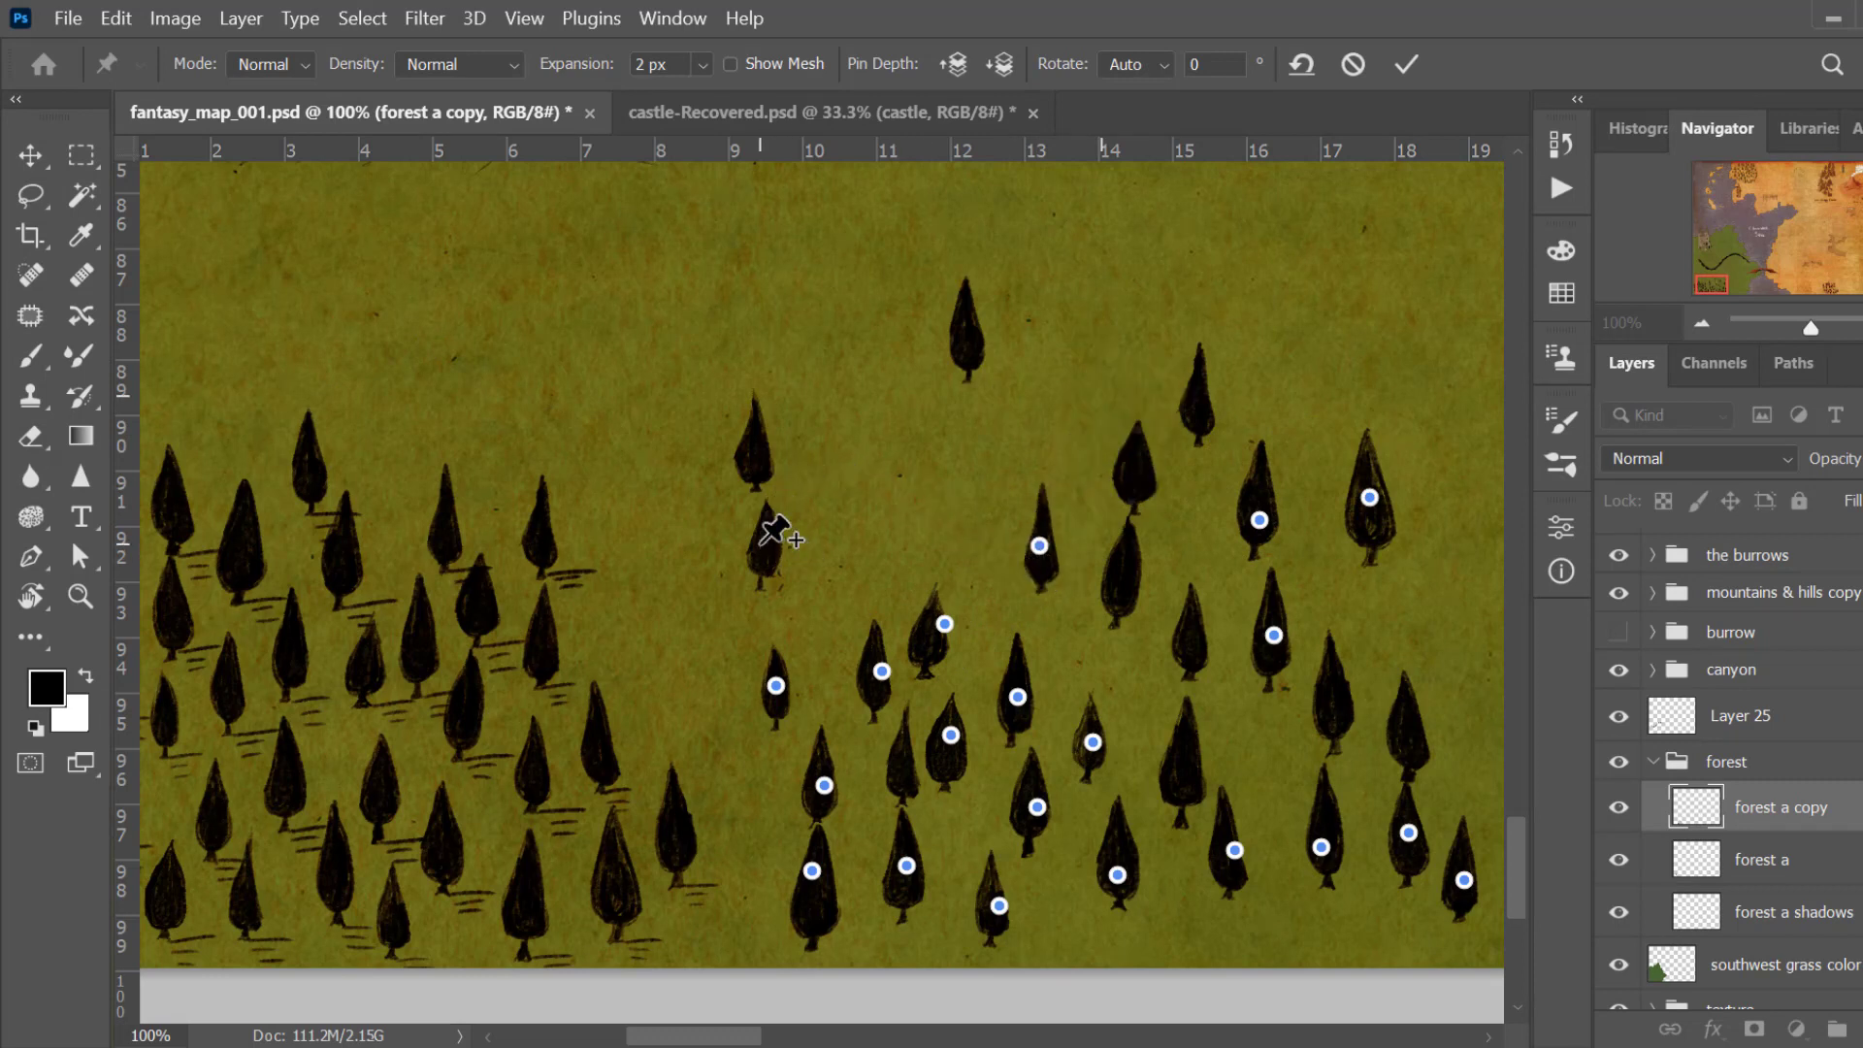
# Step: Move trees far right toward the edge and bring the topmost trees down to the lower right
pyautogui.moveTo(772, 522); pyautogui.dragTo(1416, 609)
pyautogui.moveTo(760, 448); pyautogui.dragTo(1465, 505)
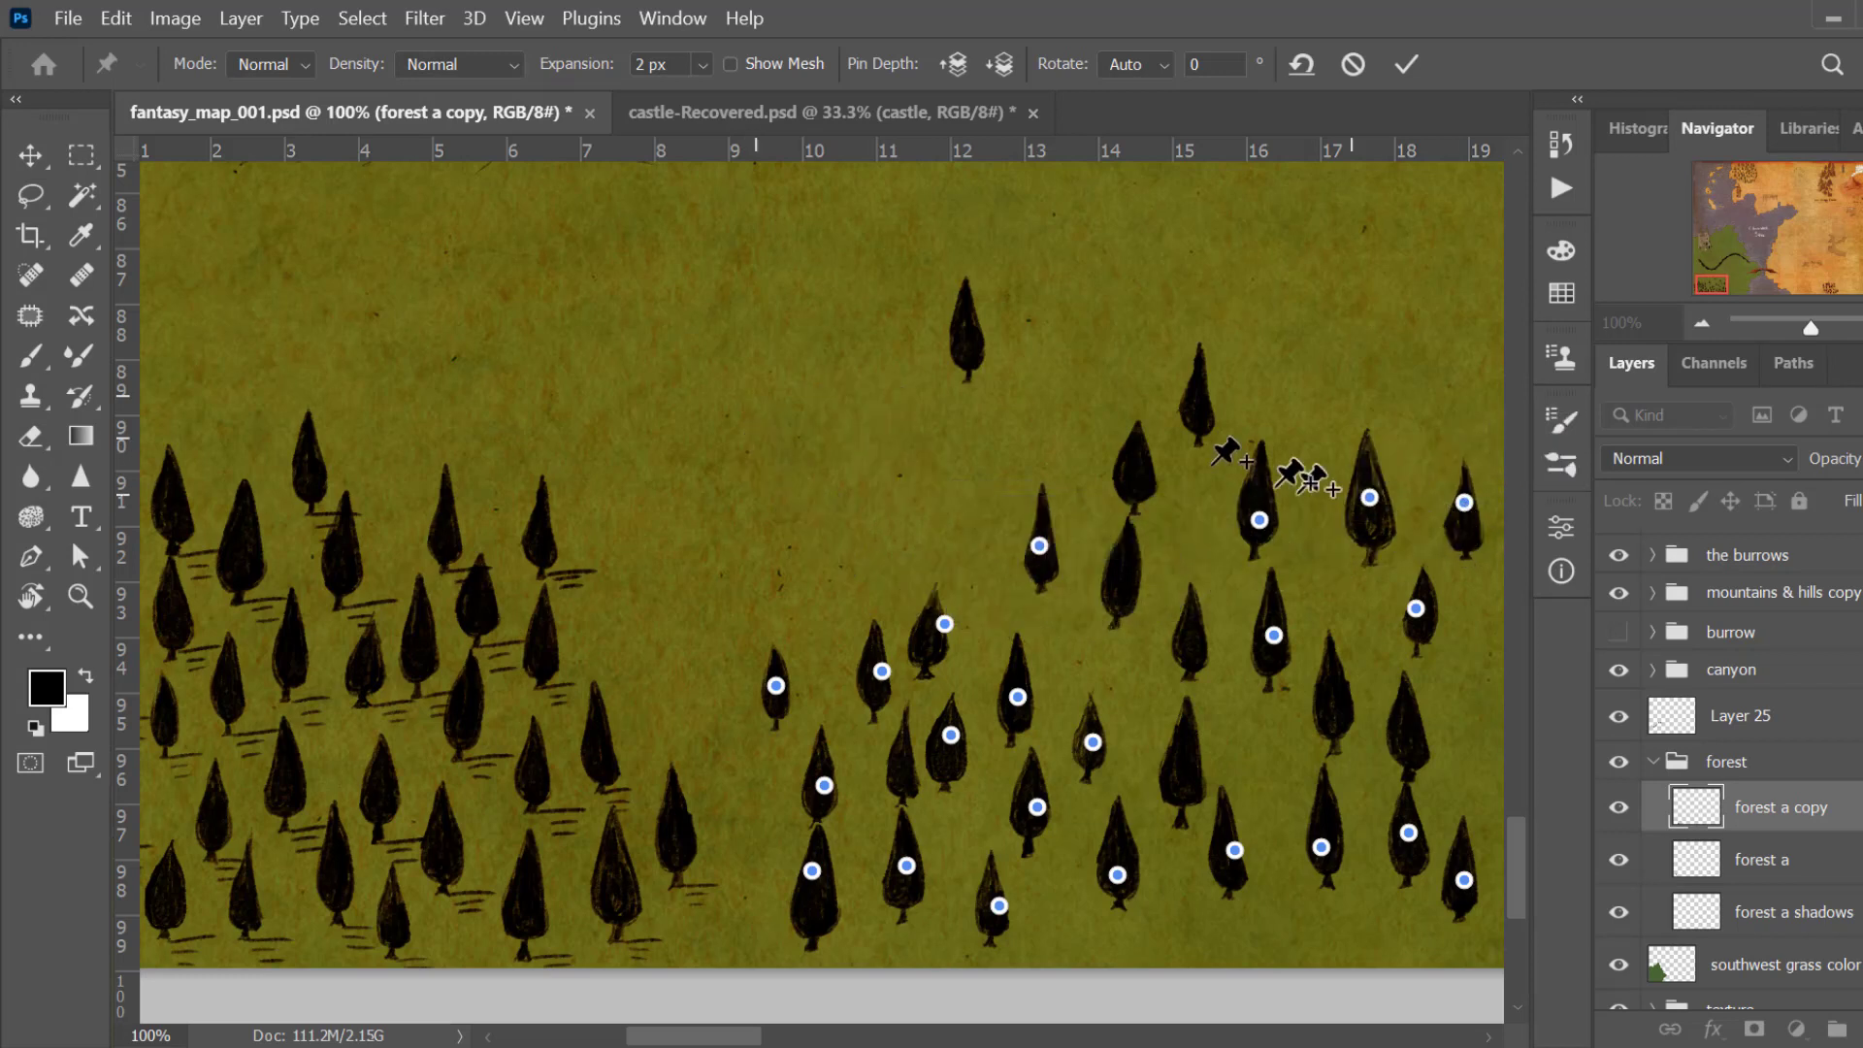
pyautogui.moveTo(968, 323); pyautogui.dragTo(1252, 767)
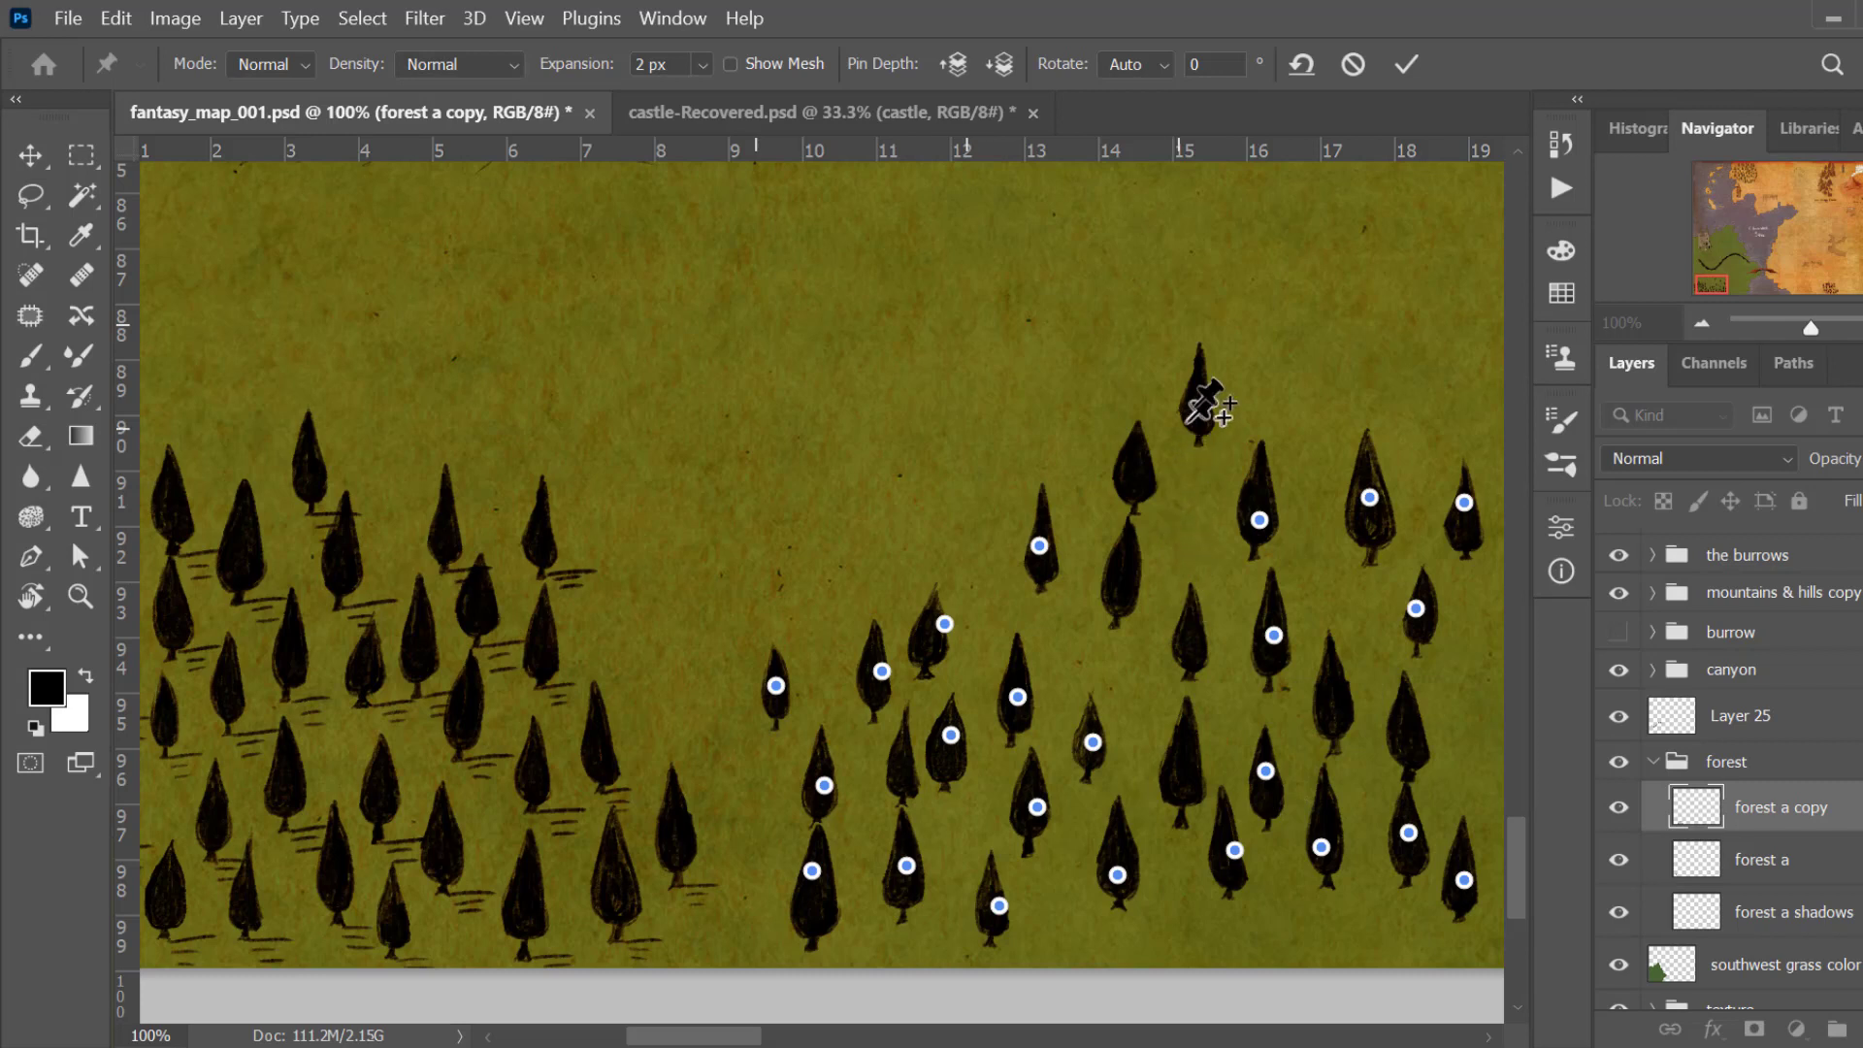
pyautogui.moveTo(1204, 398); pyautogui.dragTo(1181, 896)
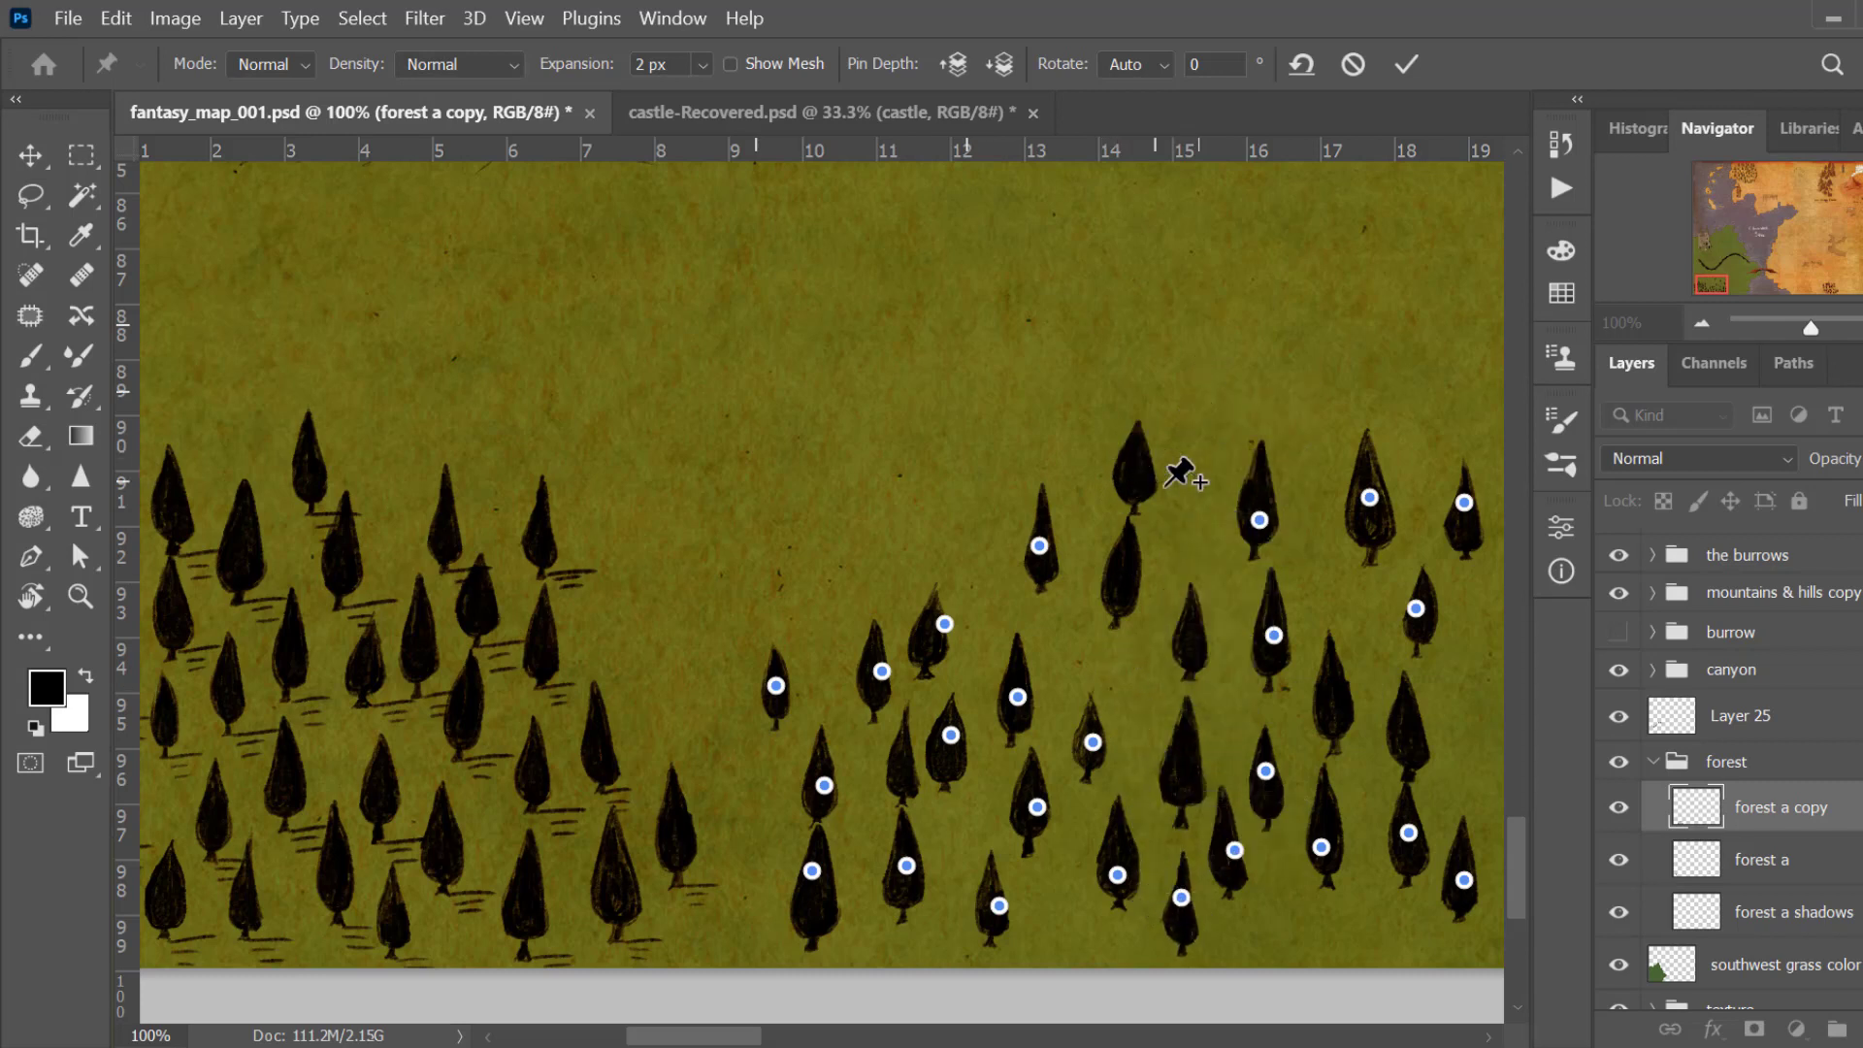
pyautogui.moveTo(1143, 468); pyautogui.dragTo(1248, 894)
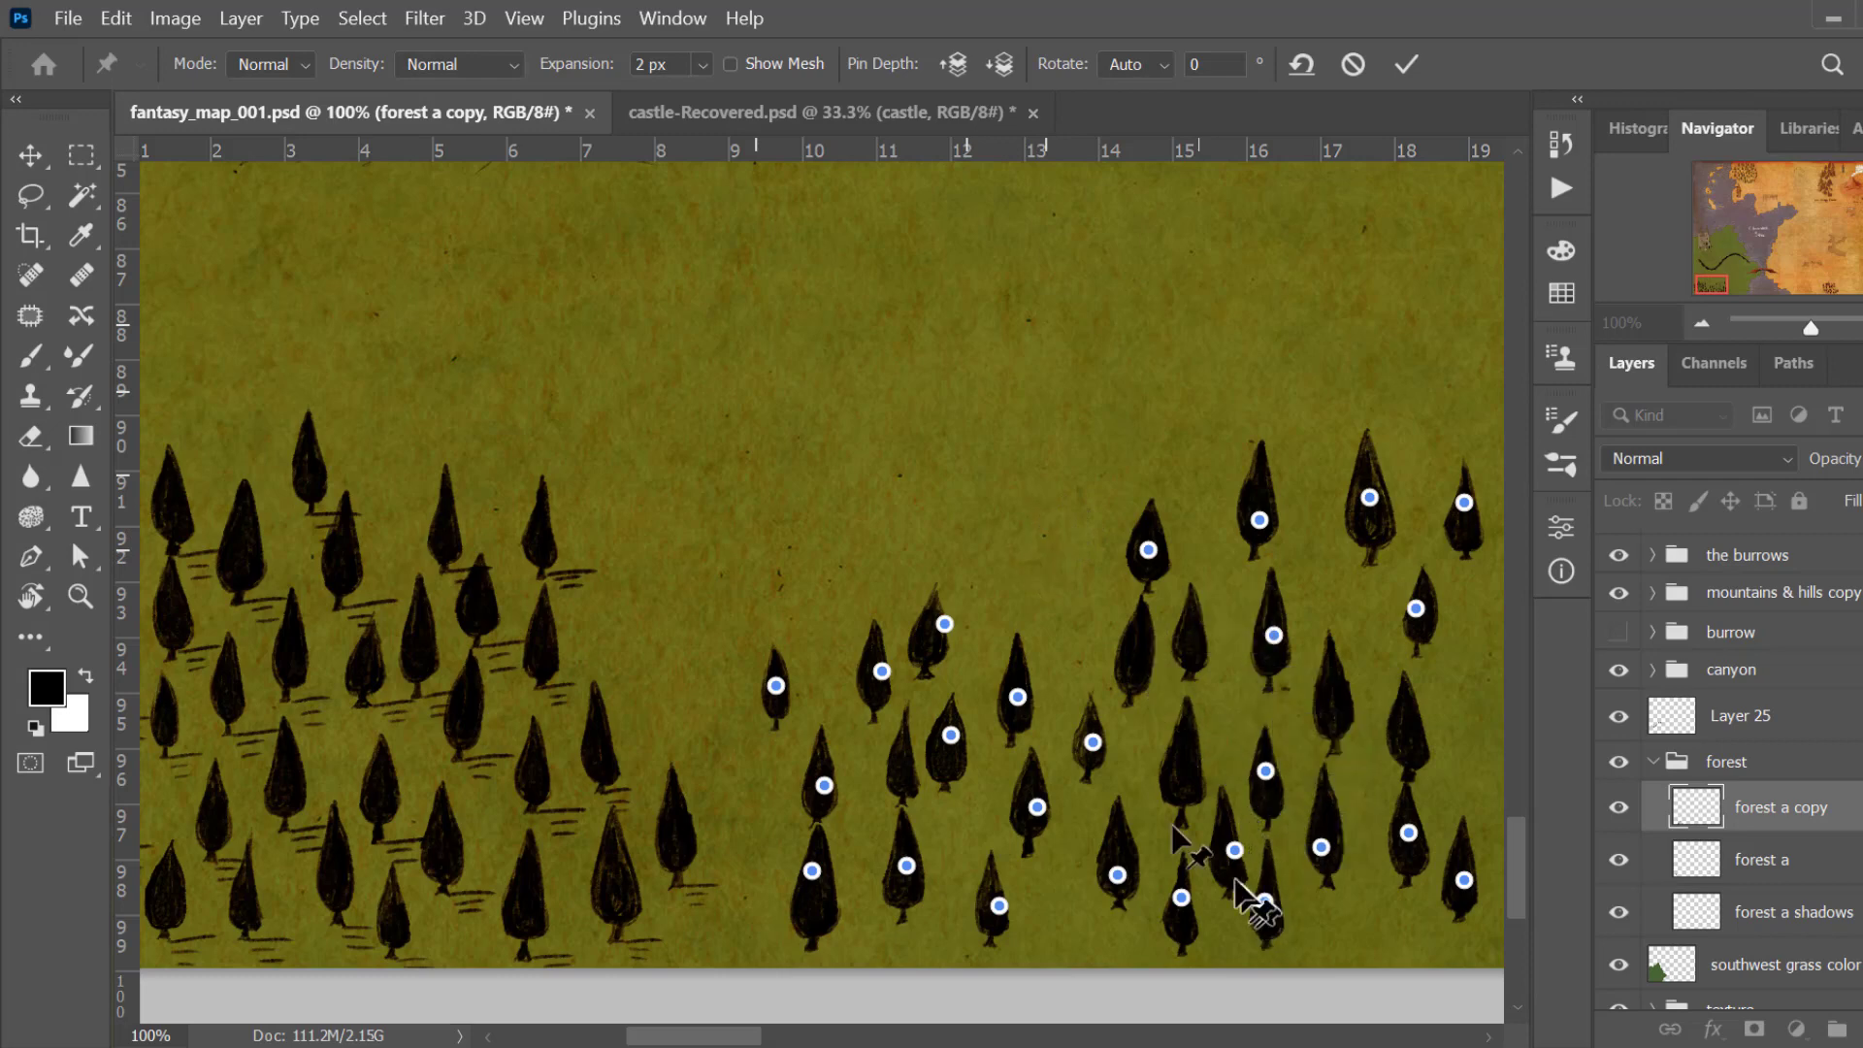
pyautogui.moveTo(1057, 713); pyautogui.dragTo(990, 631)
pyautogui.click(947, 631)
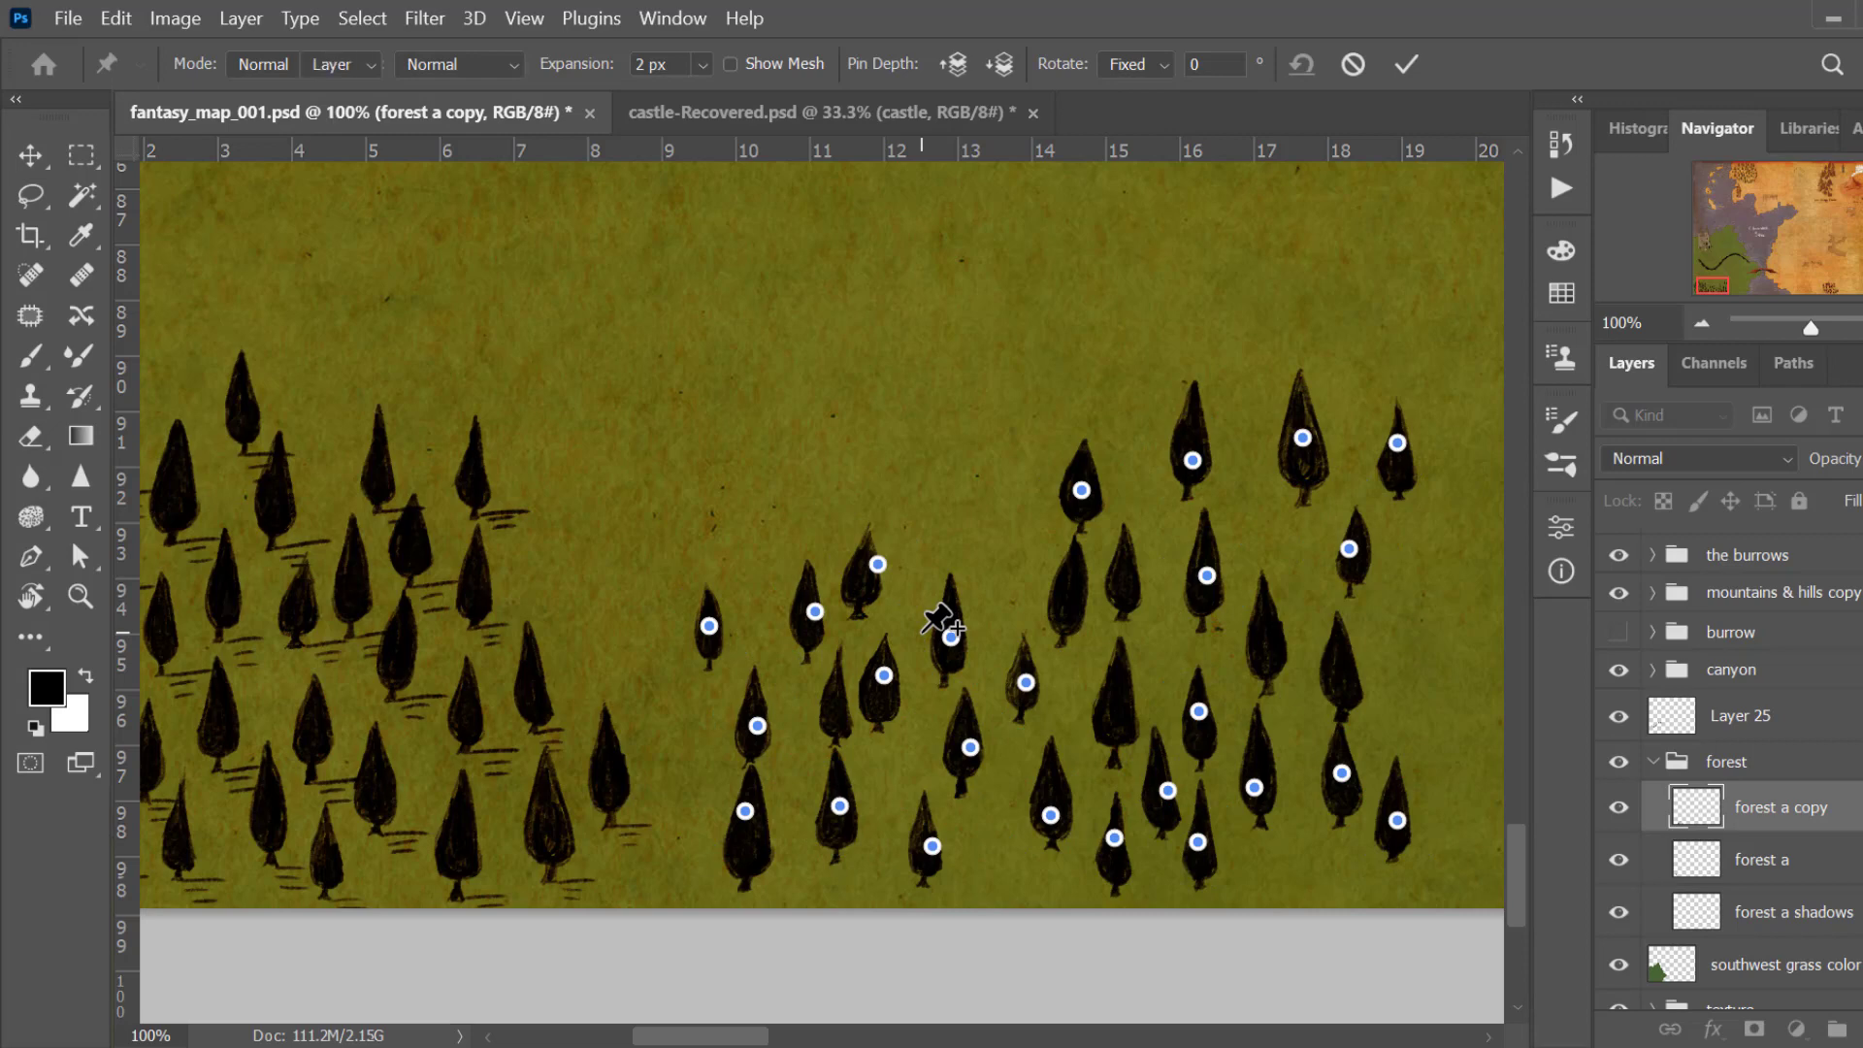
# Step: Commit the Puppet Warp and zoom out to view the rearranged forest beside the original
pyautogui.press('Return')
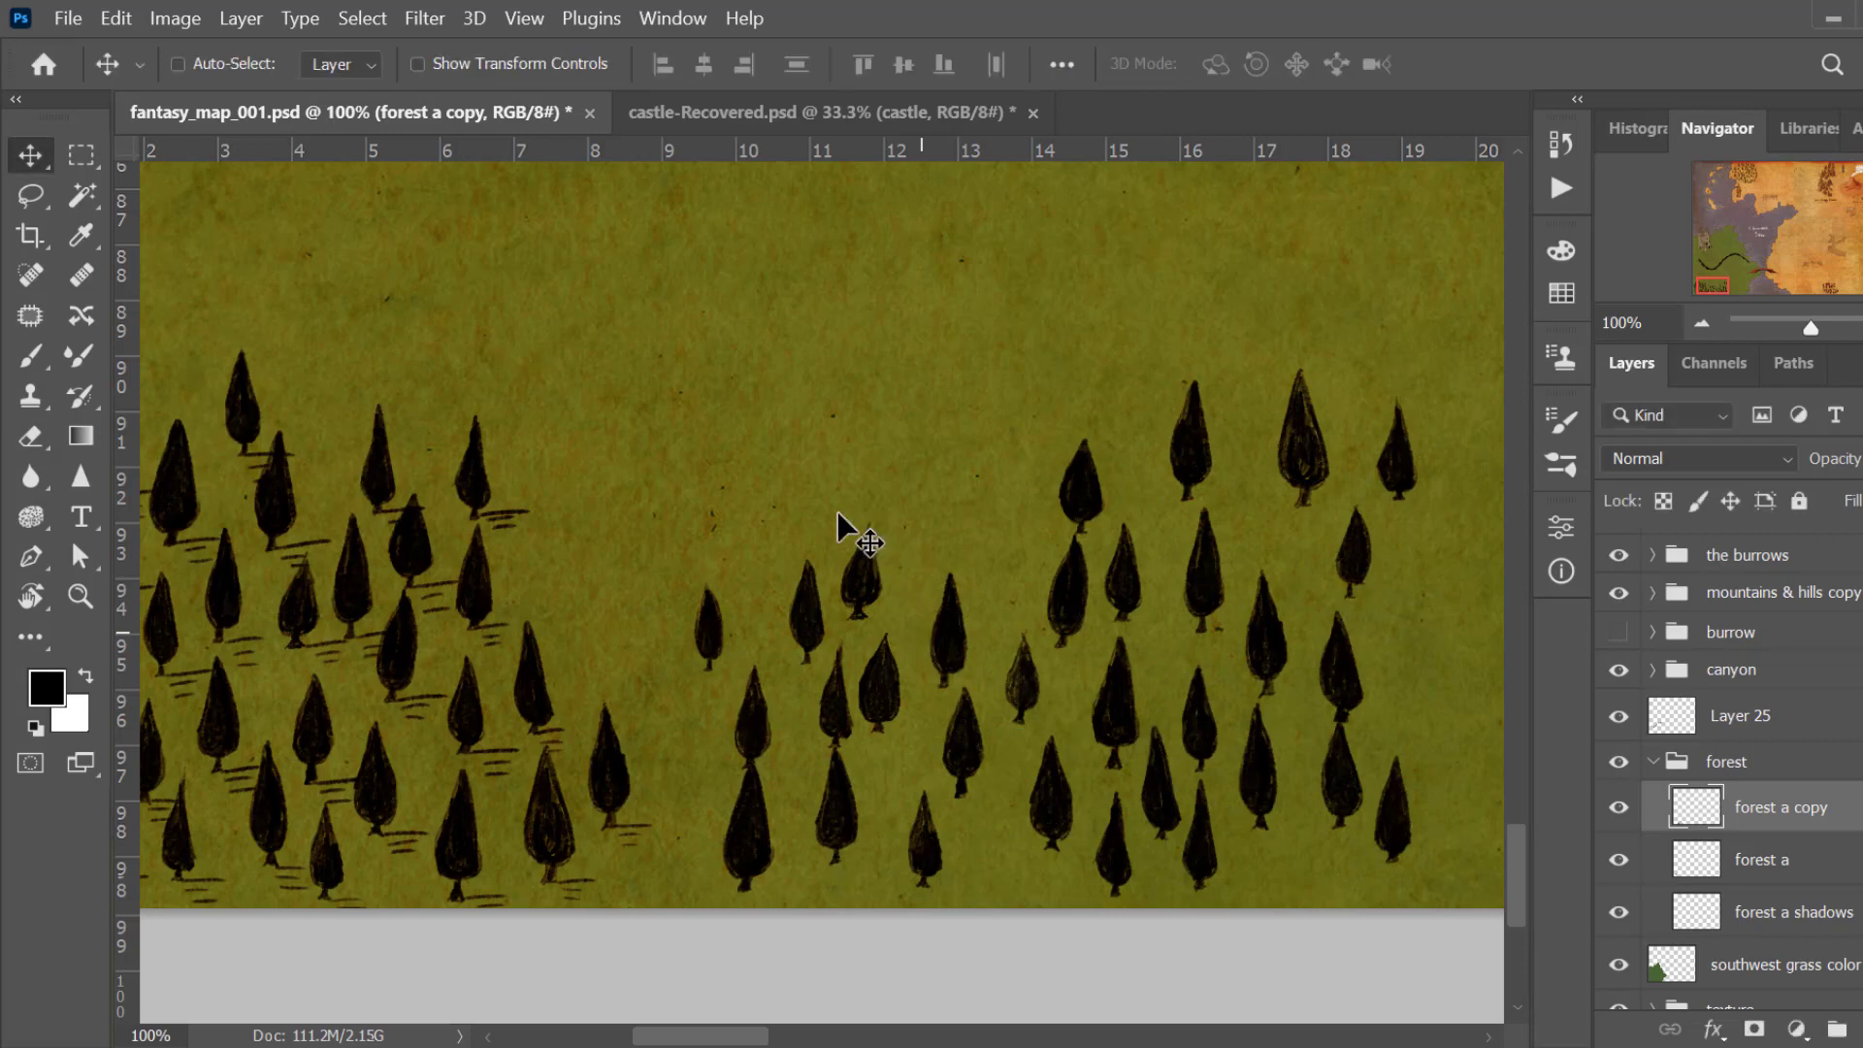
pyautogui.press('z')
pyautogui.keyDown('alt'); pyautogui.click(786, 504); pyautogui.keyUp('alt')
pyautogui.keyDown('alt'); pyautogui.click(788, 500); pyautogui.keyUp('alt')
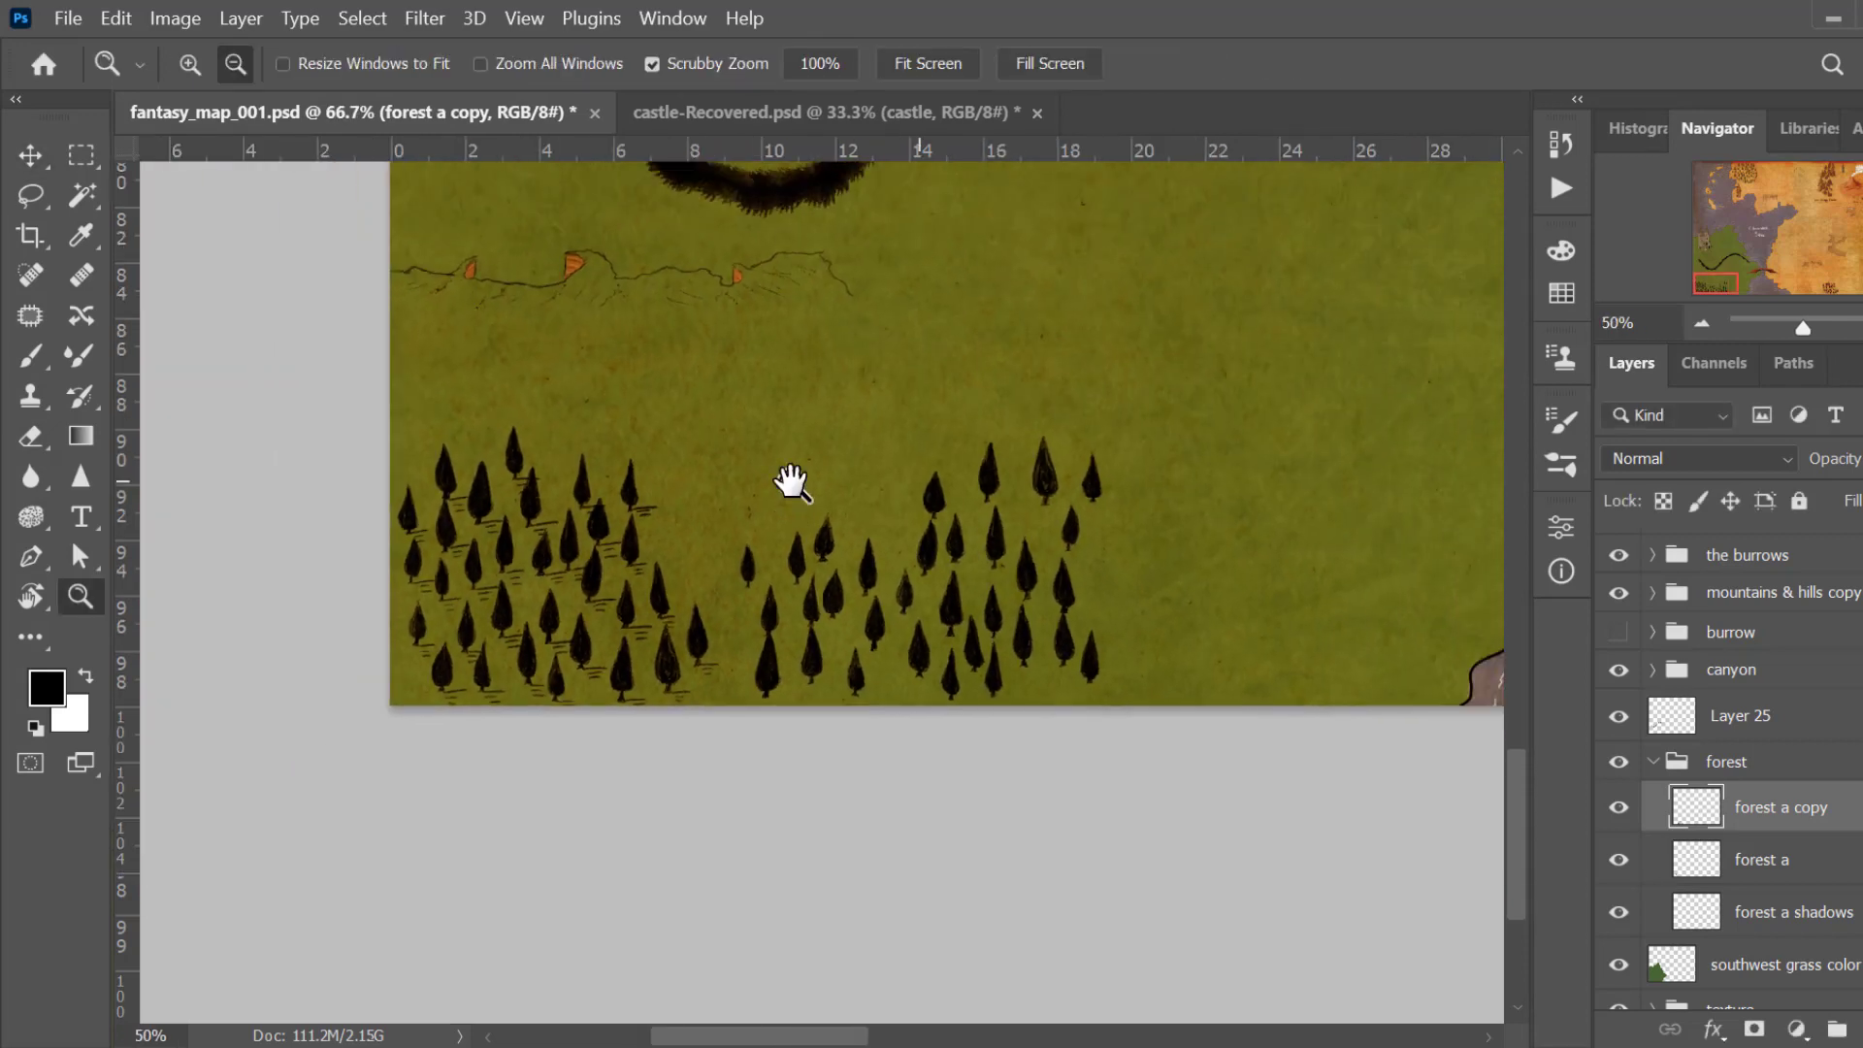
pyautogui.moveTo(791, 483); pyautogui.dragTo(719, 611)
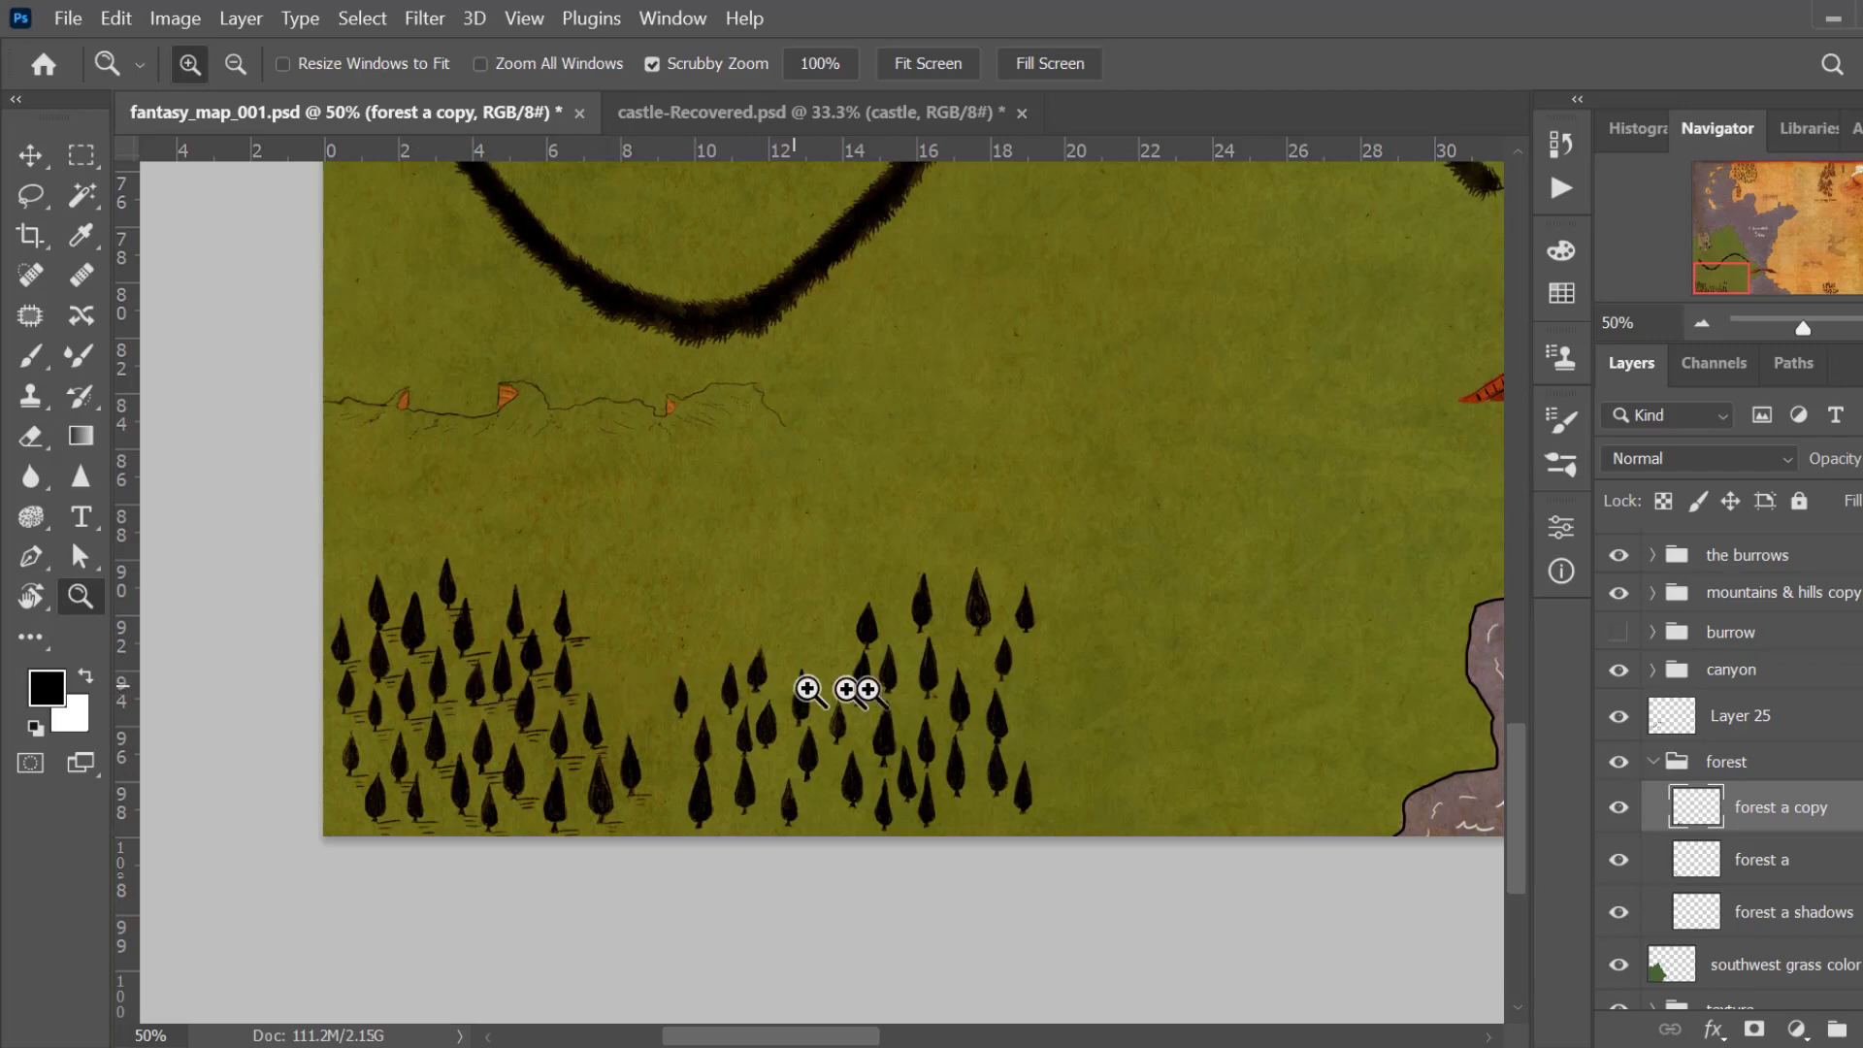
# Step: Zoom back in to 100% on the trees and select the 'forest a' layer
pyautogui.click(776, 717)
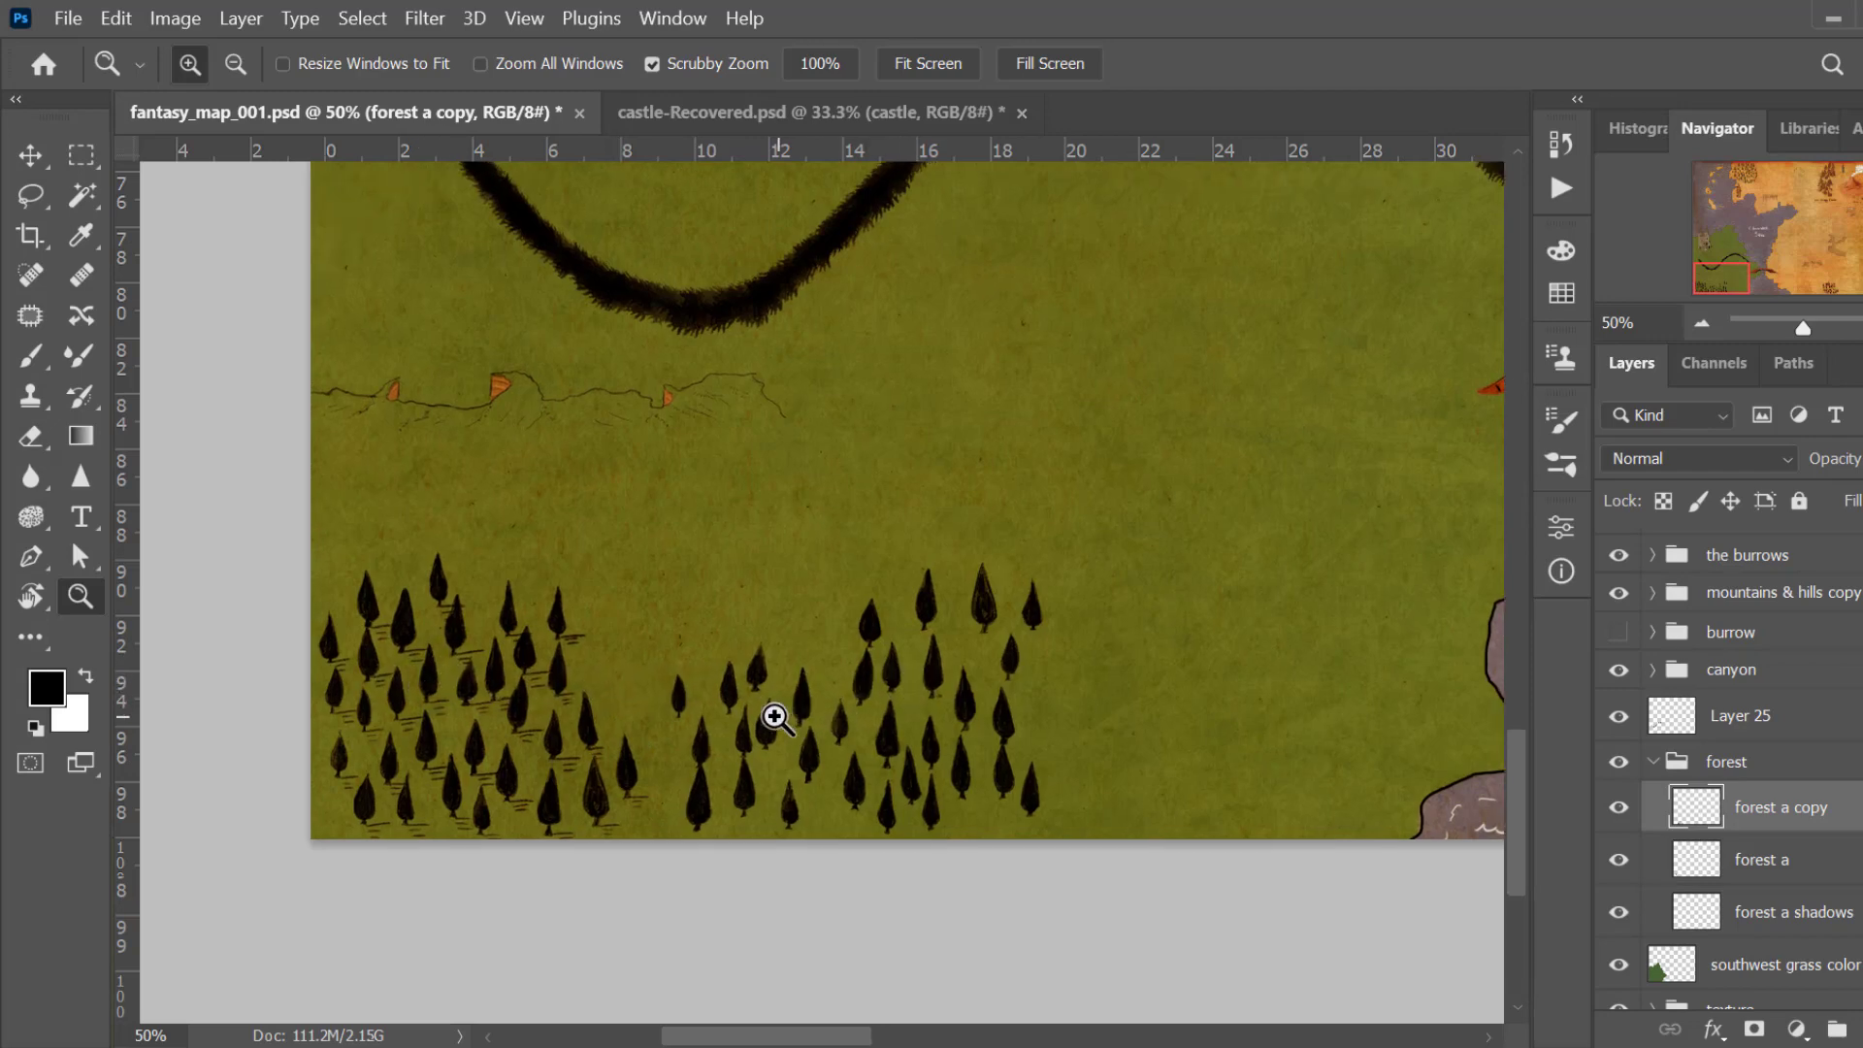
pyautogui.moveTo(776, 716); pyautogui.dragTo(788, 709)
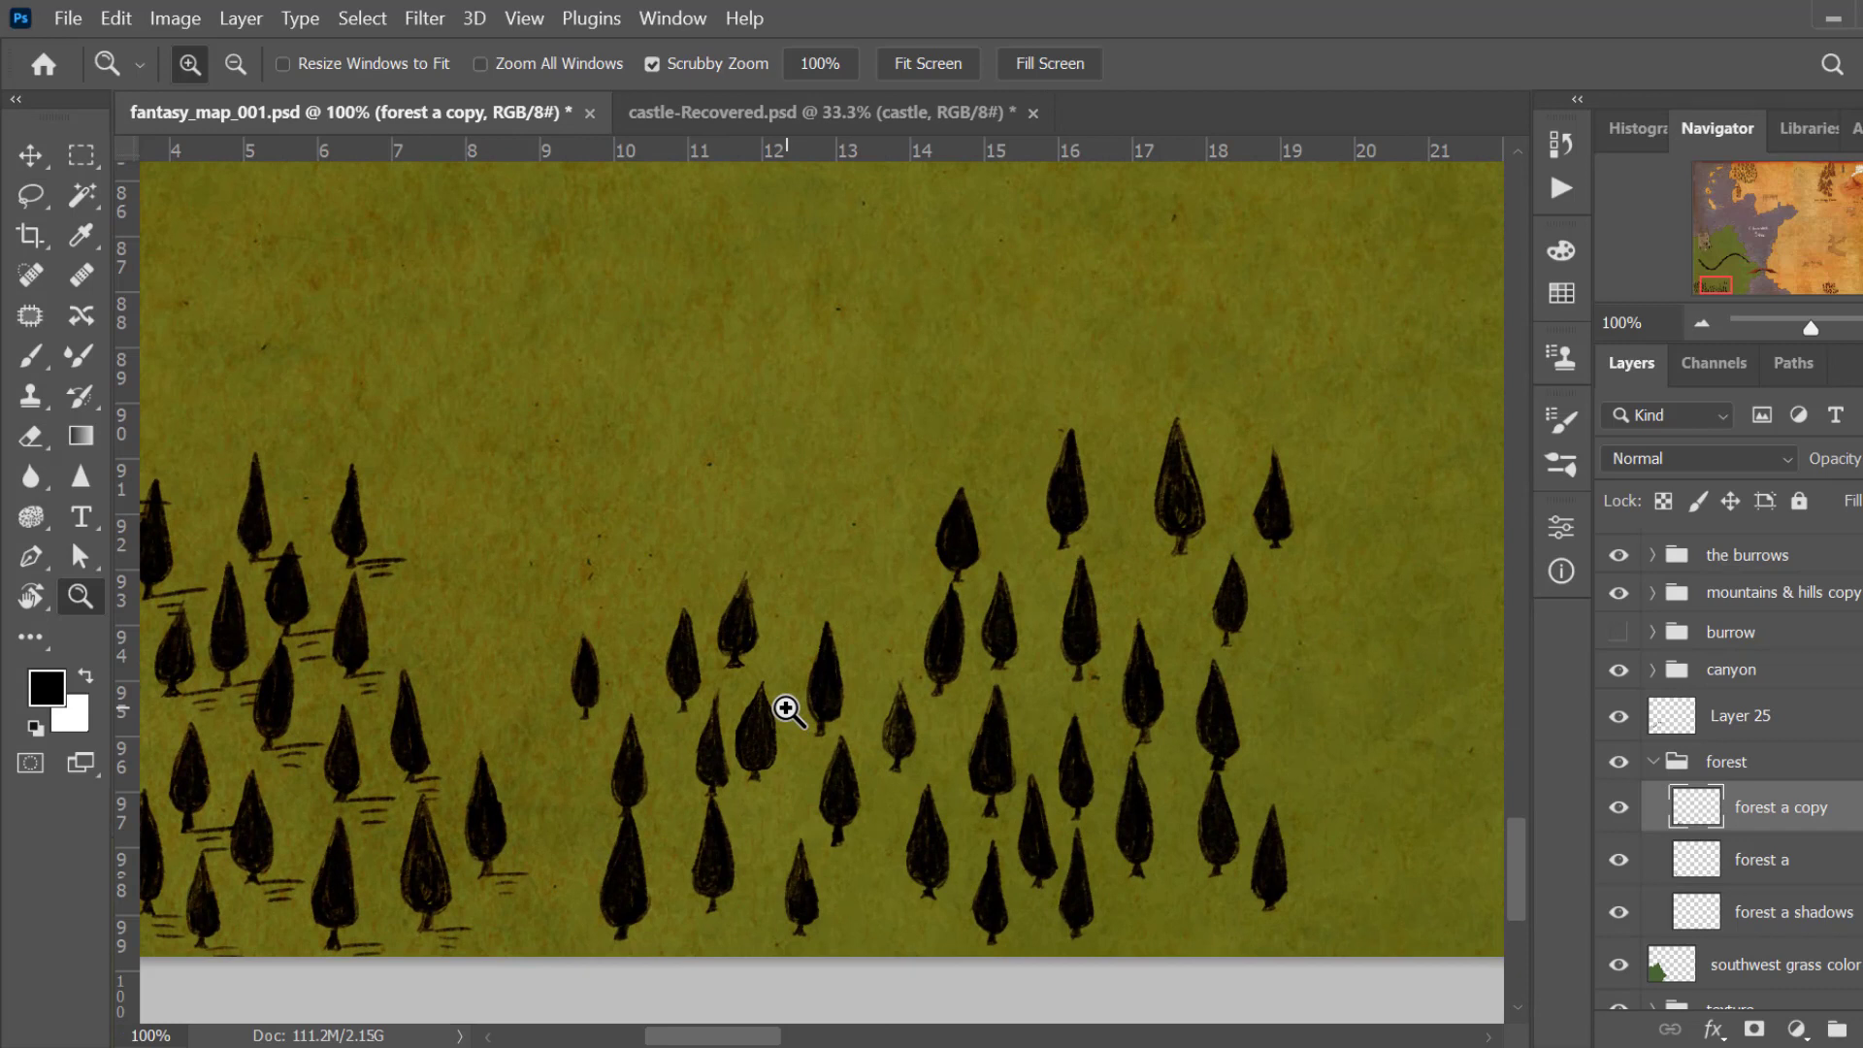
pyautogui.click(1800, 866)
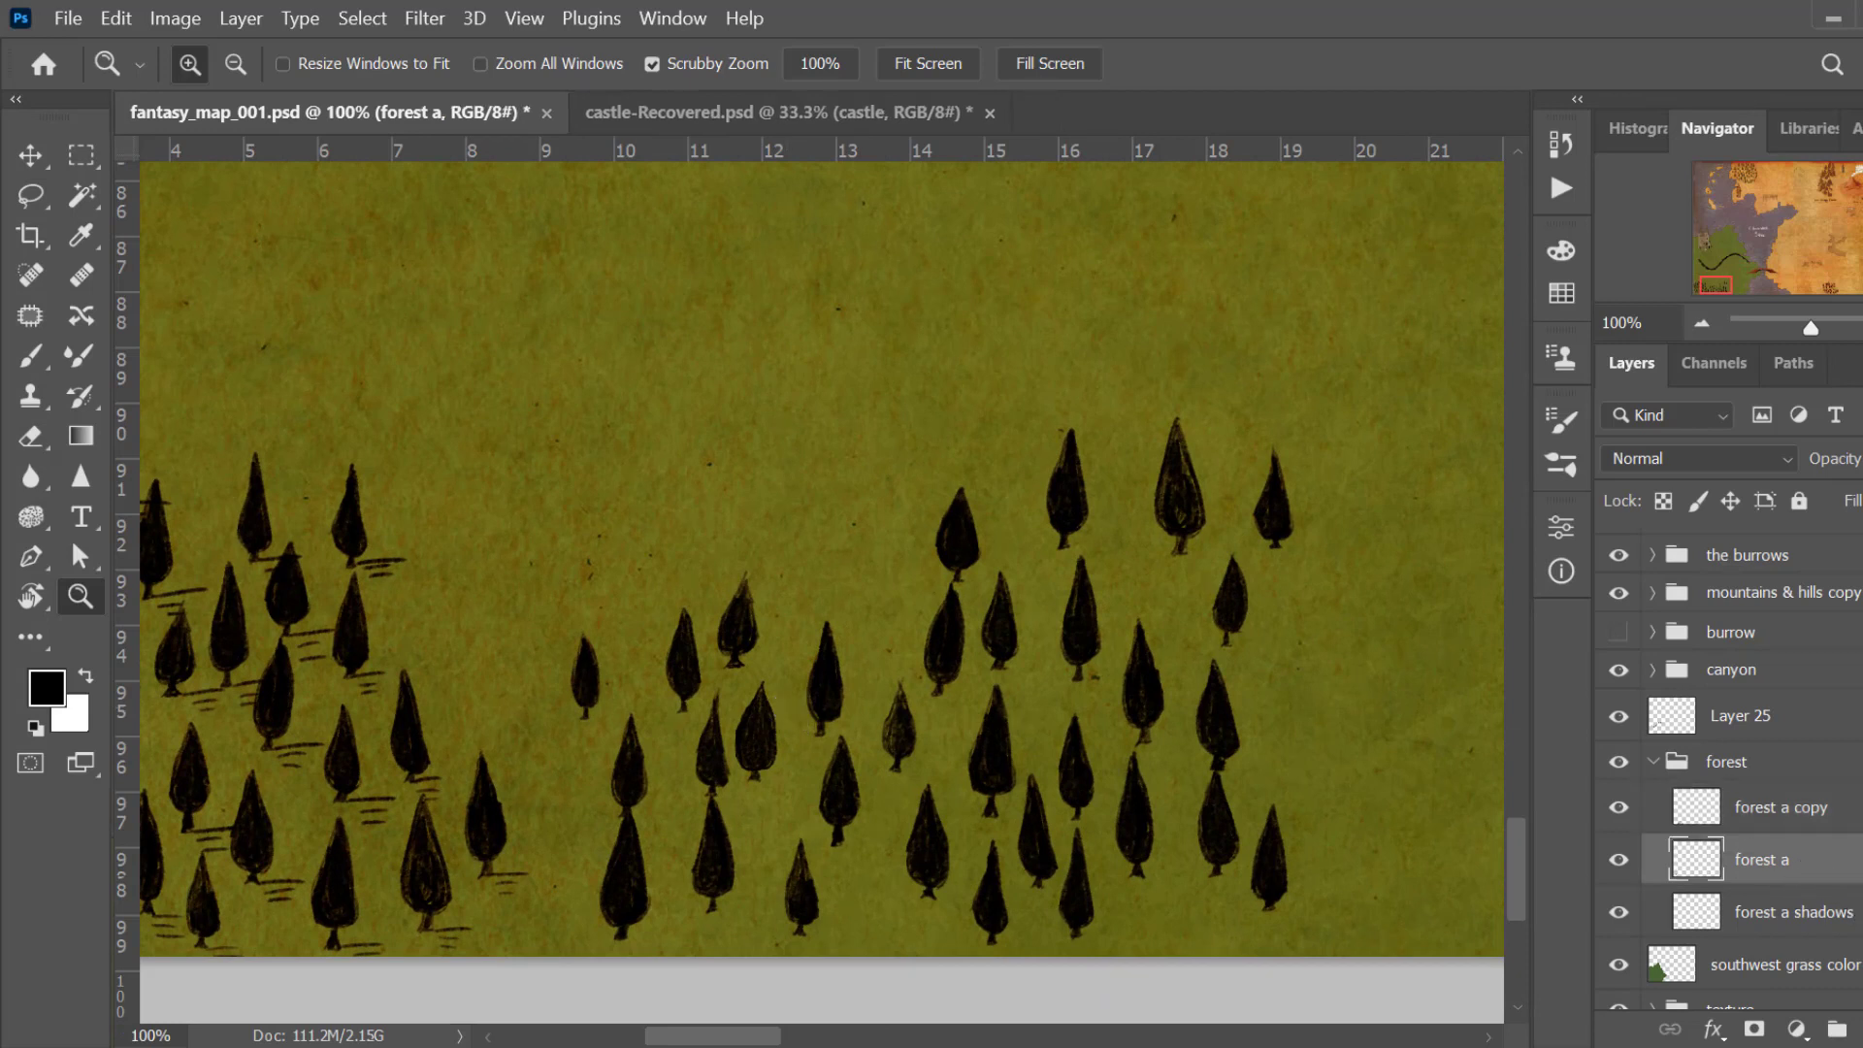
# Step: Add a new layer above 'forest a' and set up a small Brush for fine strokes
pyautogui.hotkey('ctrl', 'shift', 'alt', 'n')
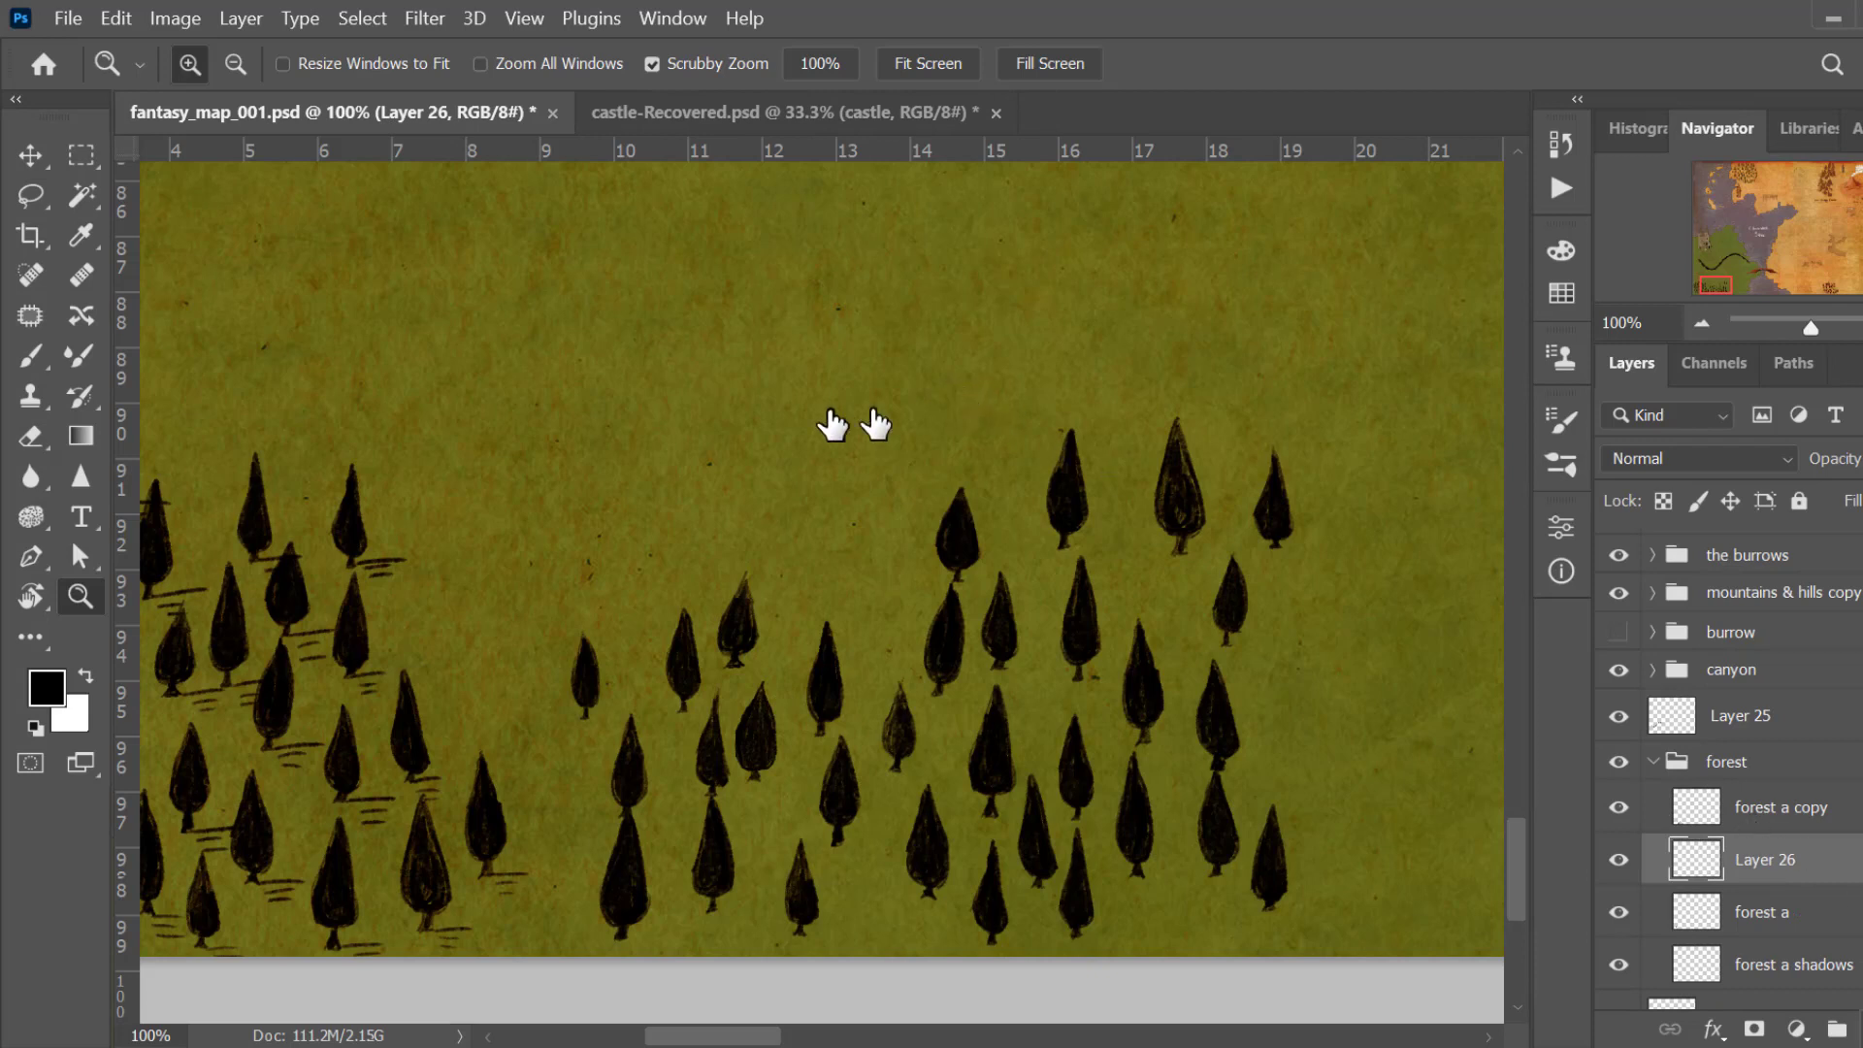
pyautogui.click(30, 355)
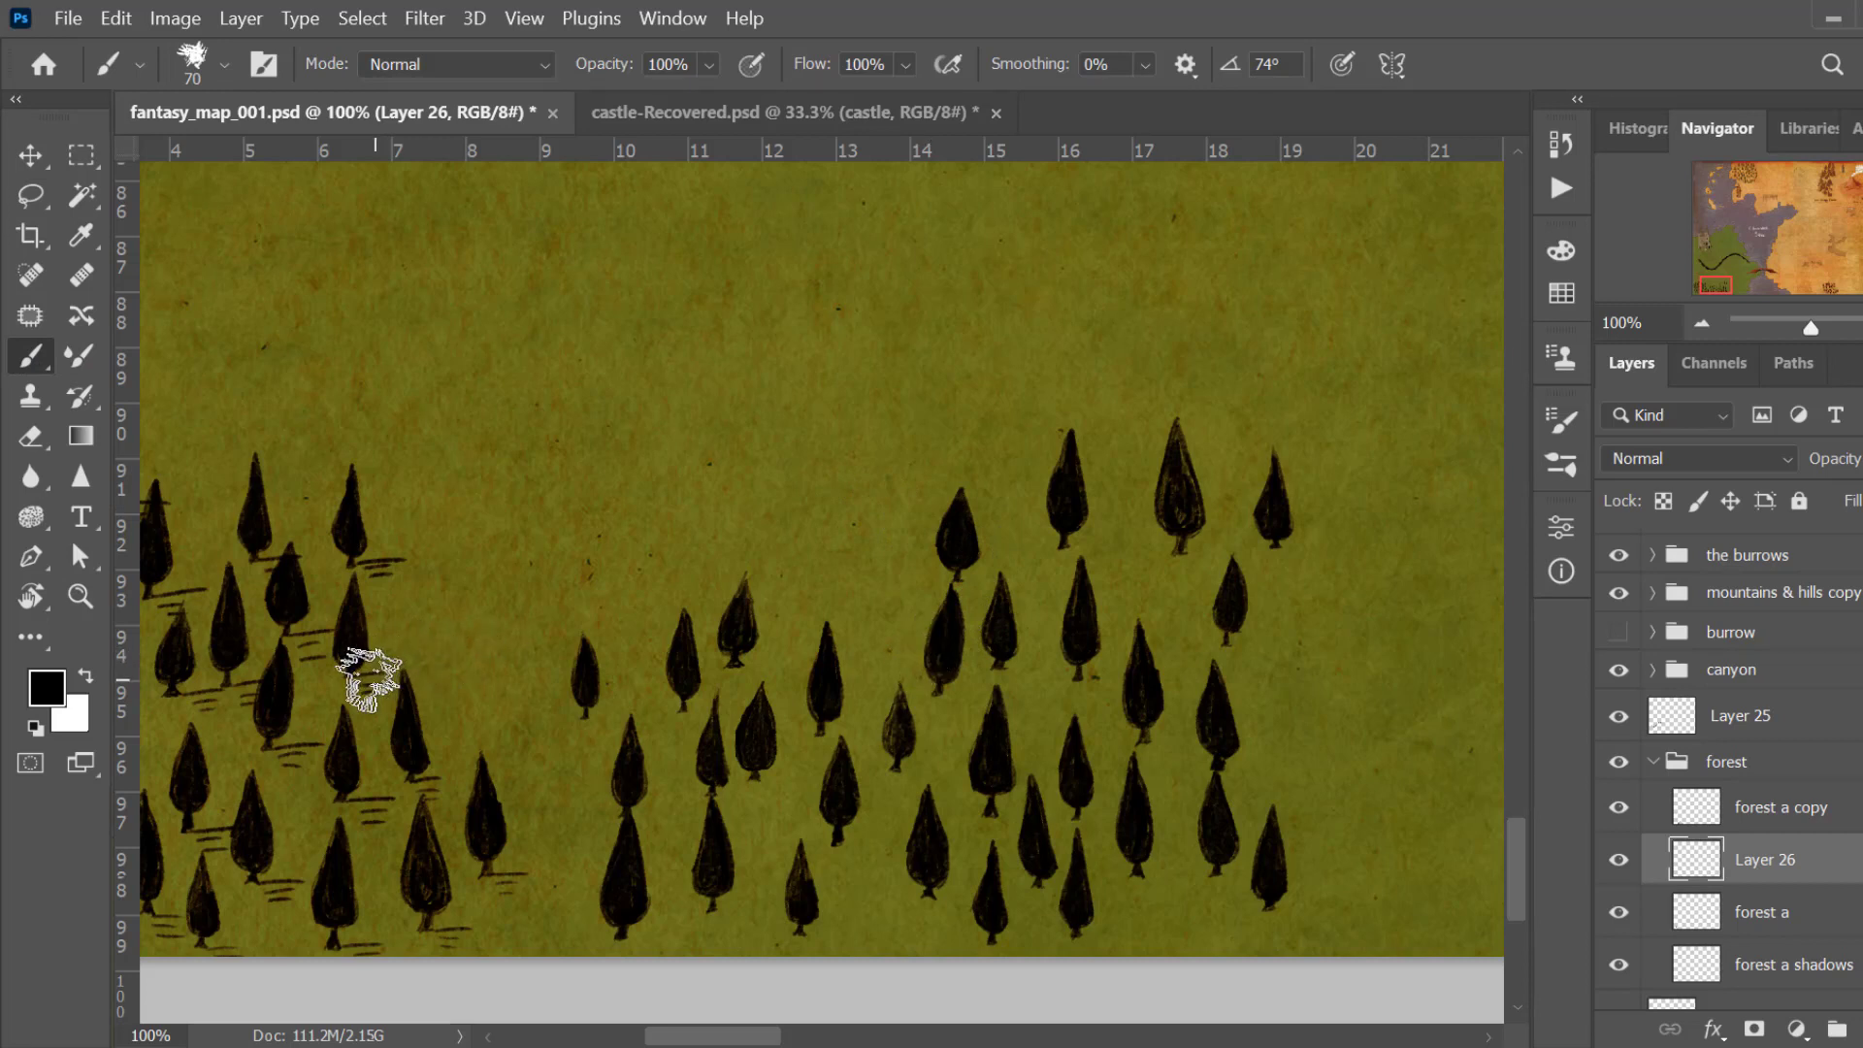
pyautogui.press('[')
pyautogui.press('[')
pyautogui.press('[')
pyautogui.press('[')
pyautogui.press('[')
pyautogui.press('[')
pyautogui.press('[')
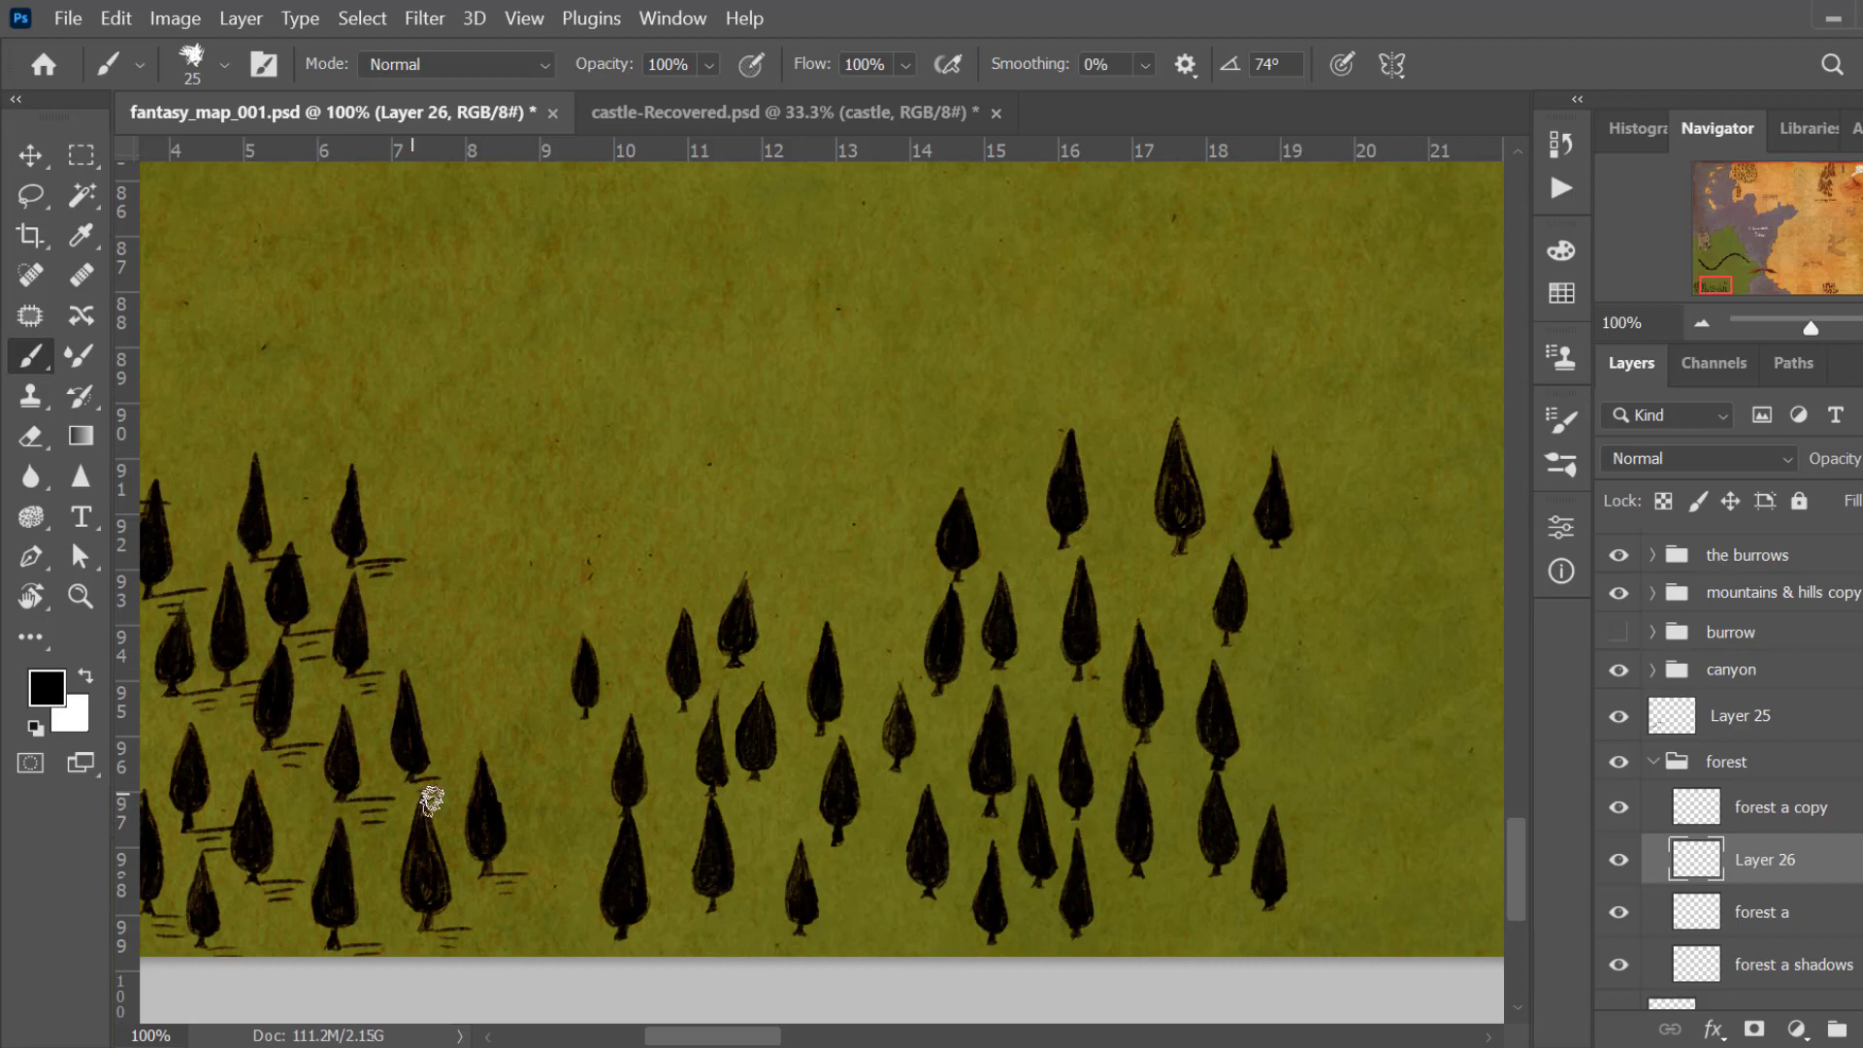
pyautogui.press('[')
pyautogui.press('[')
pyautogui.press('[')
# Step: Paint four short dark shadow strokes beside the tree bases
pyautogui.moveTo(1270, 909)
pyautogui.mouseDown()
pyautogui.moveTo(1336, 905)
pyautogui.moveTo(1335, 933)
pyautogui.mouseUp()
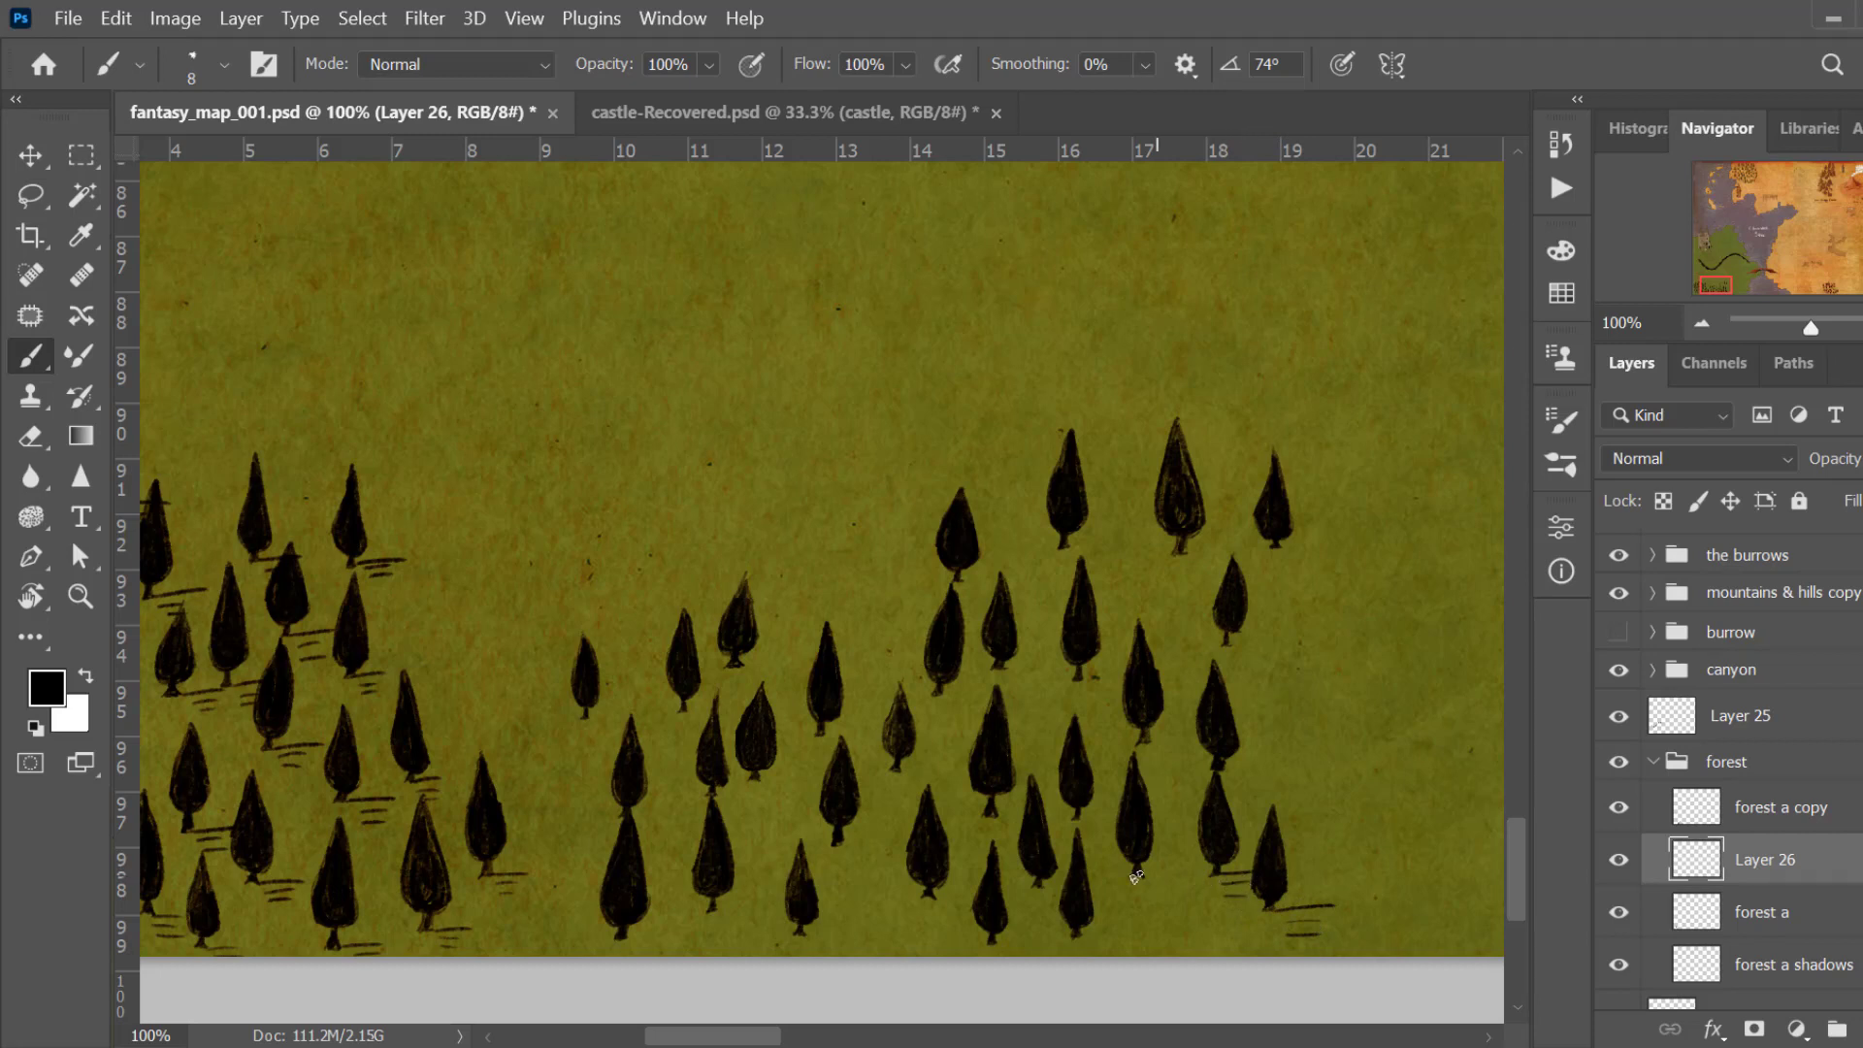
pyautogui.moveTo(1074, 934); pyautogui.dragTo(1114, 939)
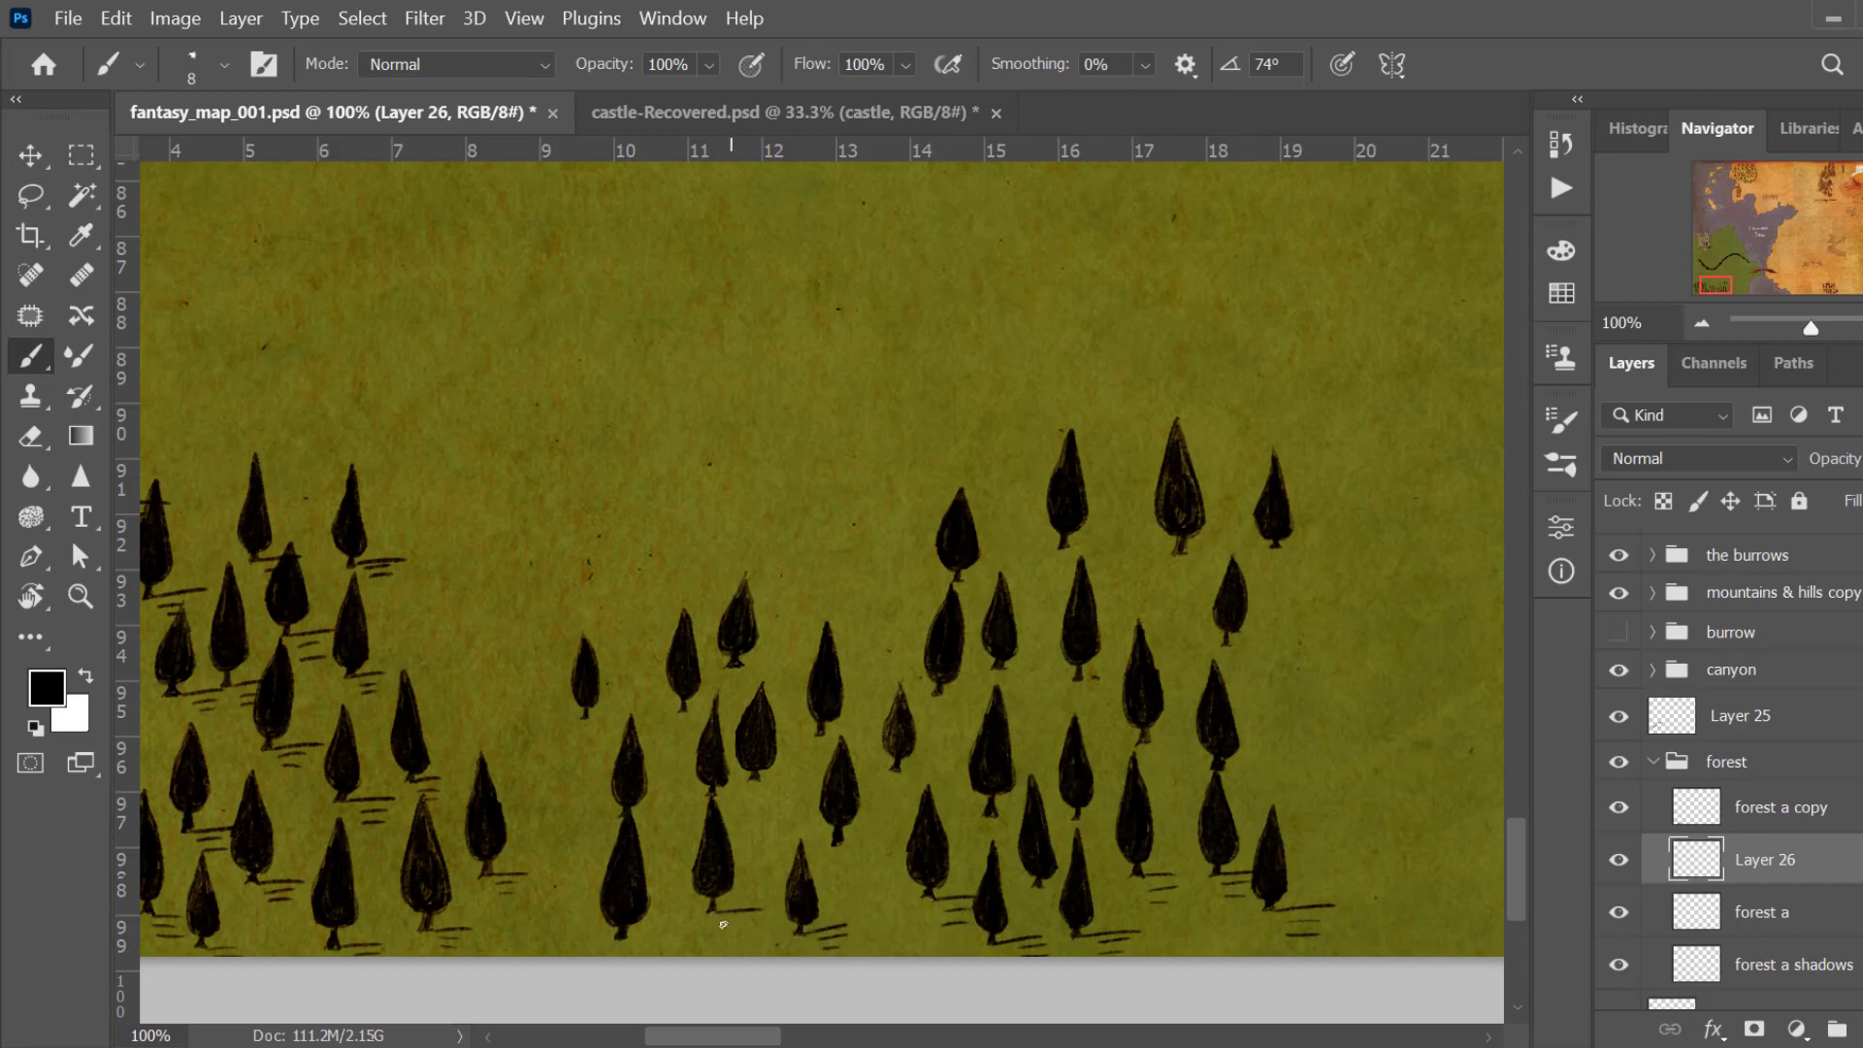
pyautogui.moveTo(626, 938); pyautogui.dragTo(676, 942)
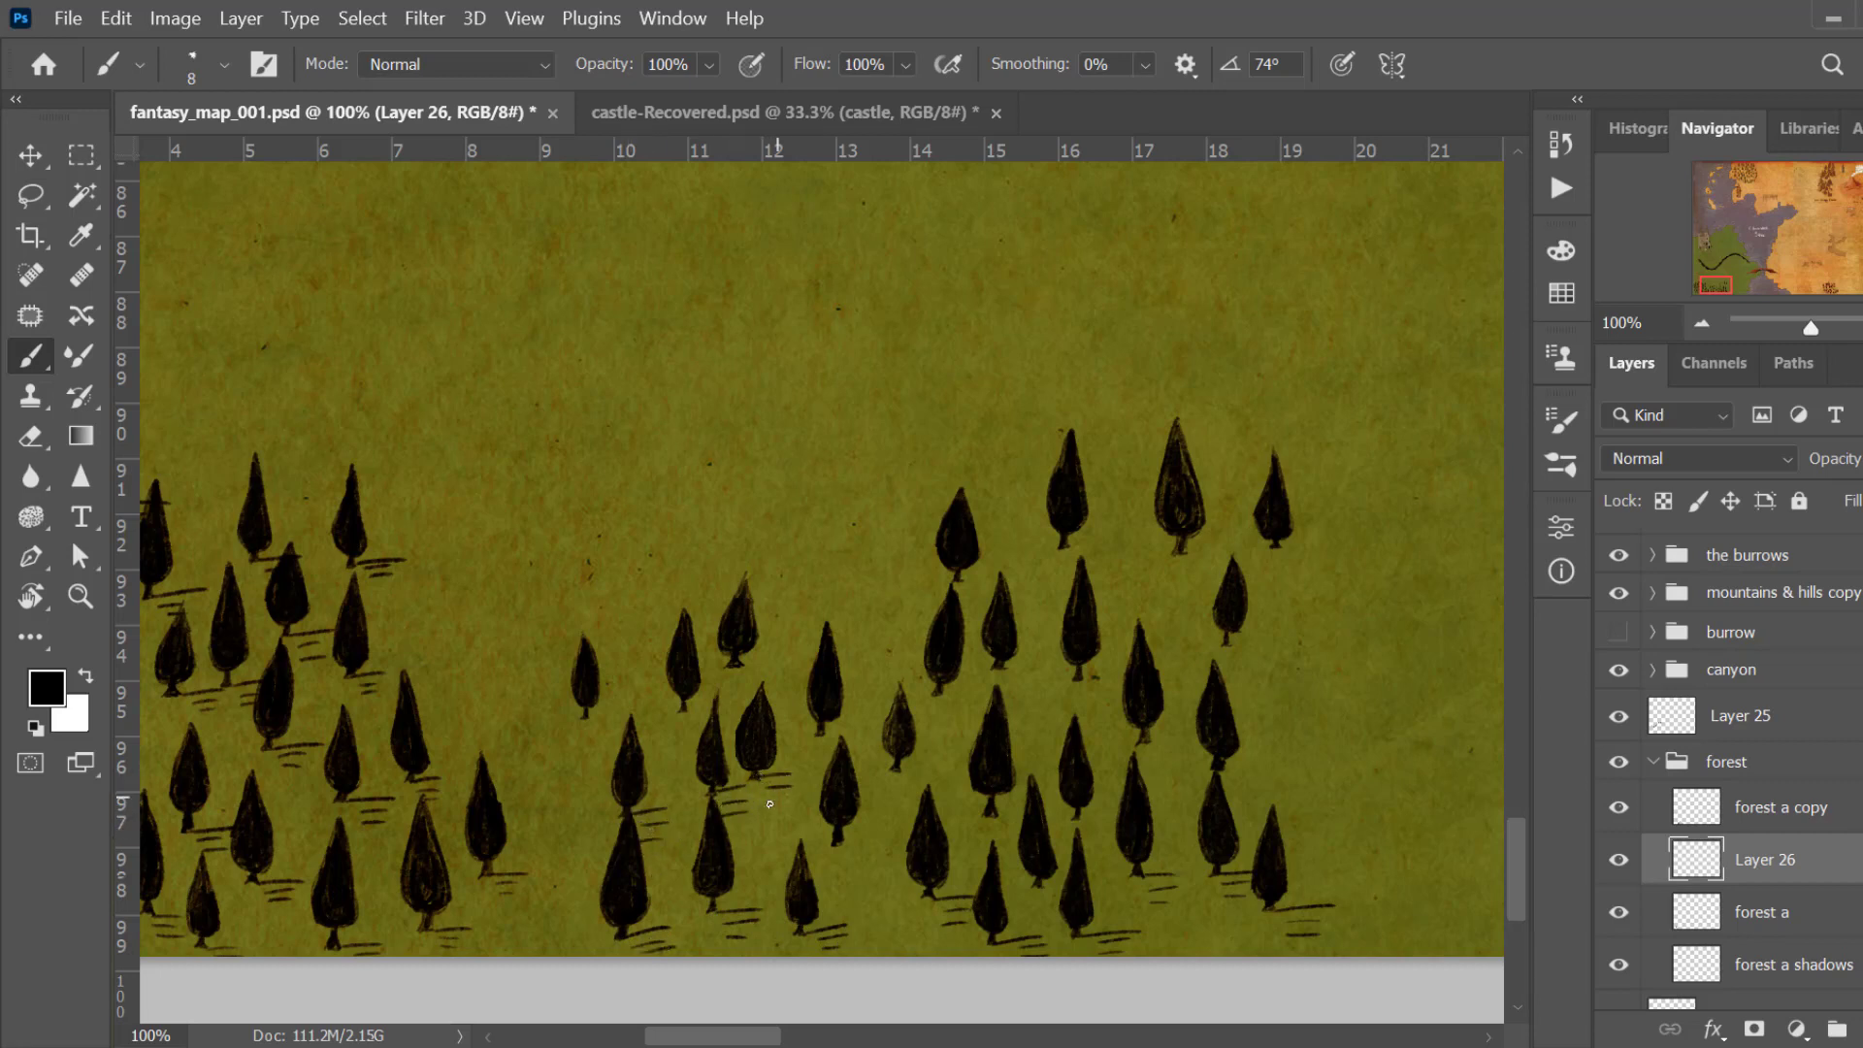
pyautogui.moveTo(686, 705); pyautogui.dragTo(719, 700)
pyautogui.moveTo(1019, 799); pyautogui.dragTo(1094, 624)
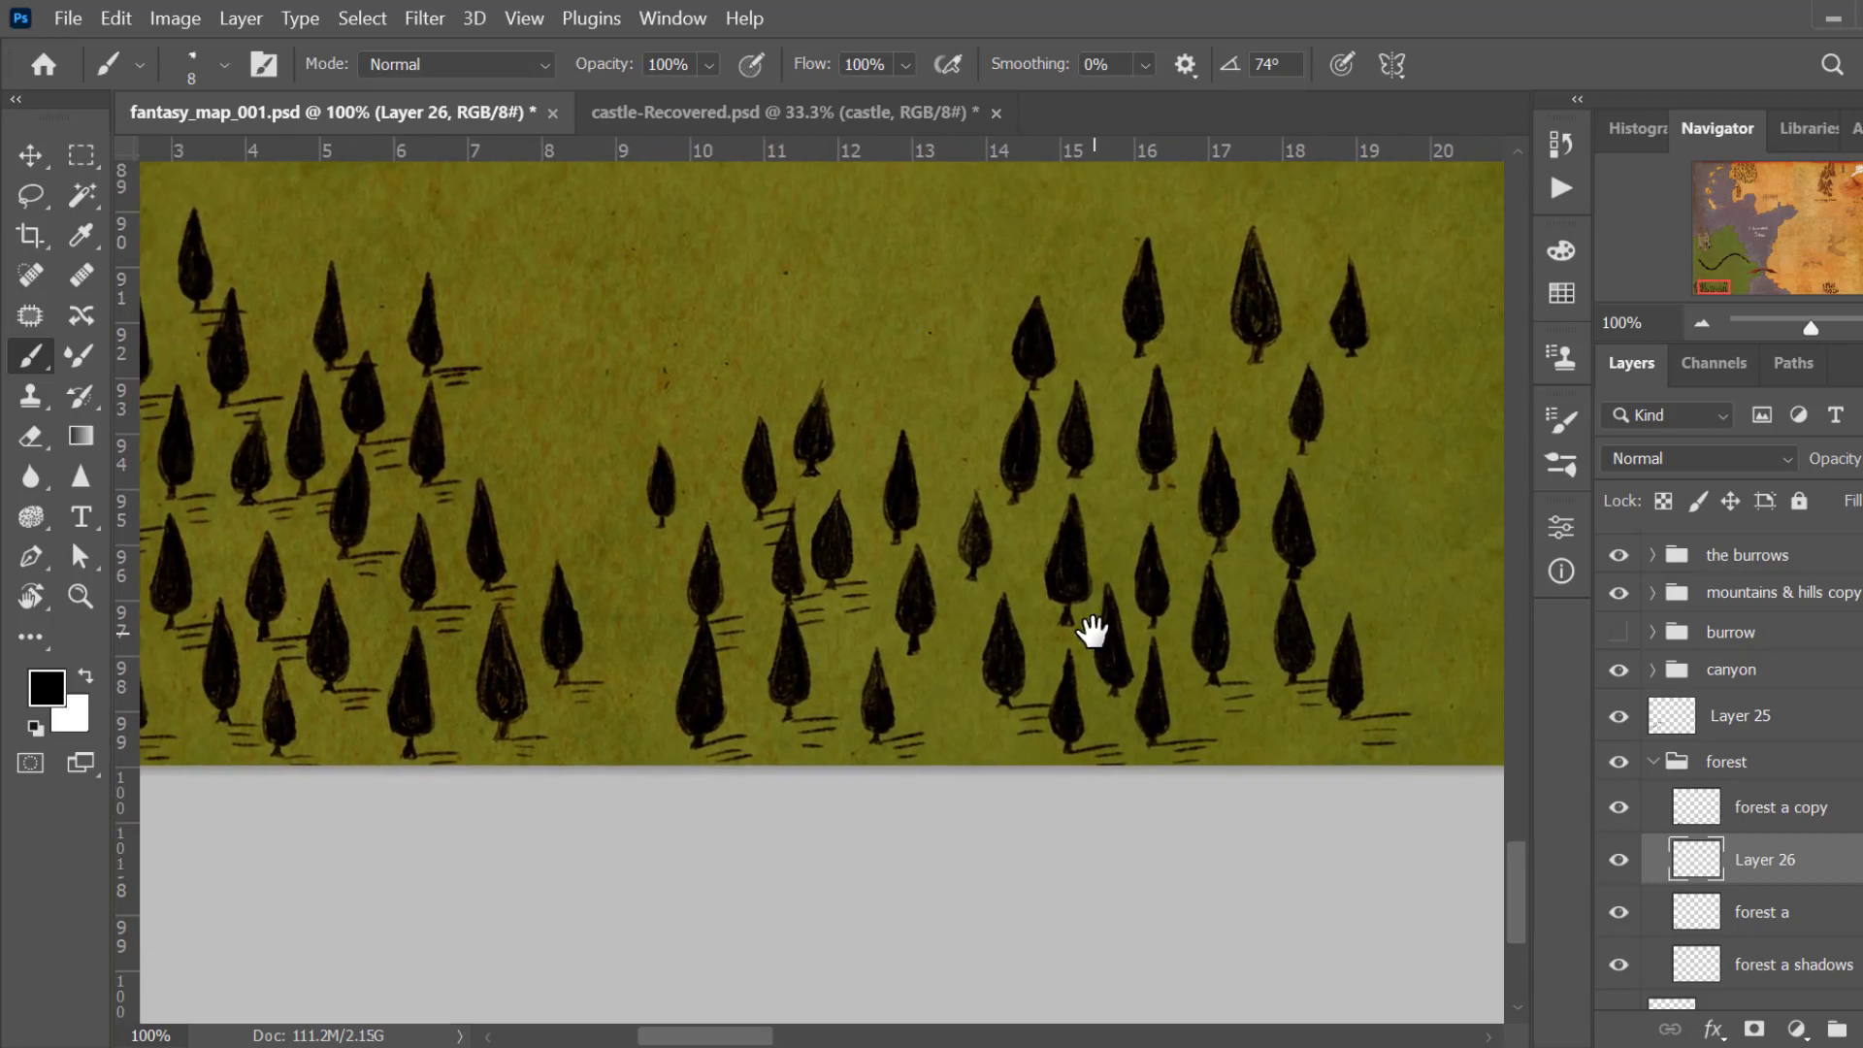